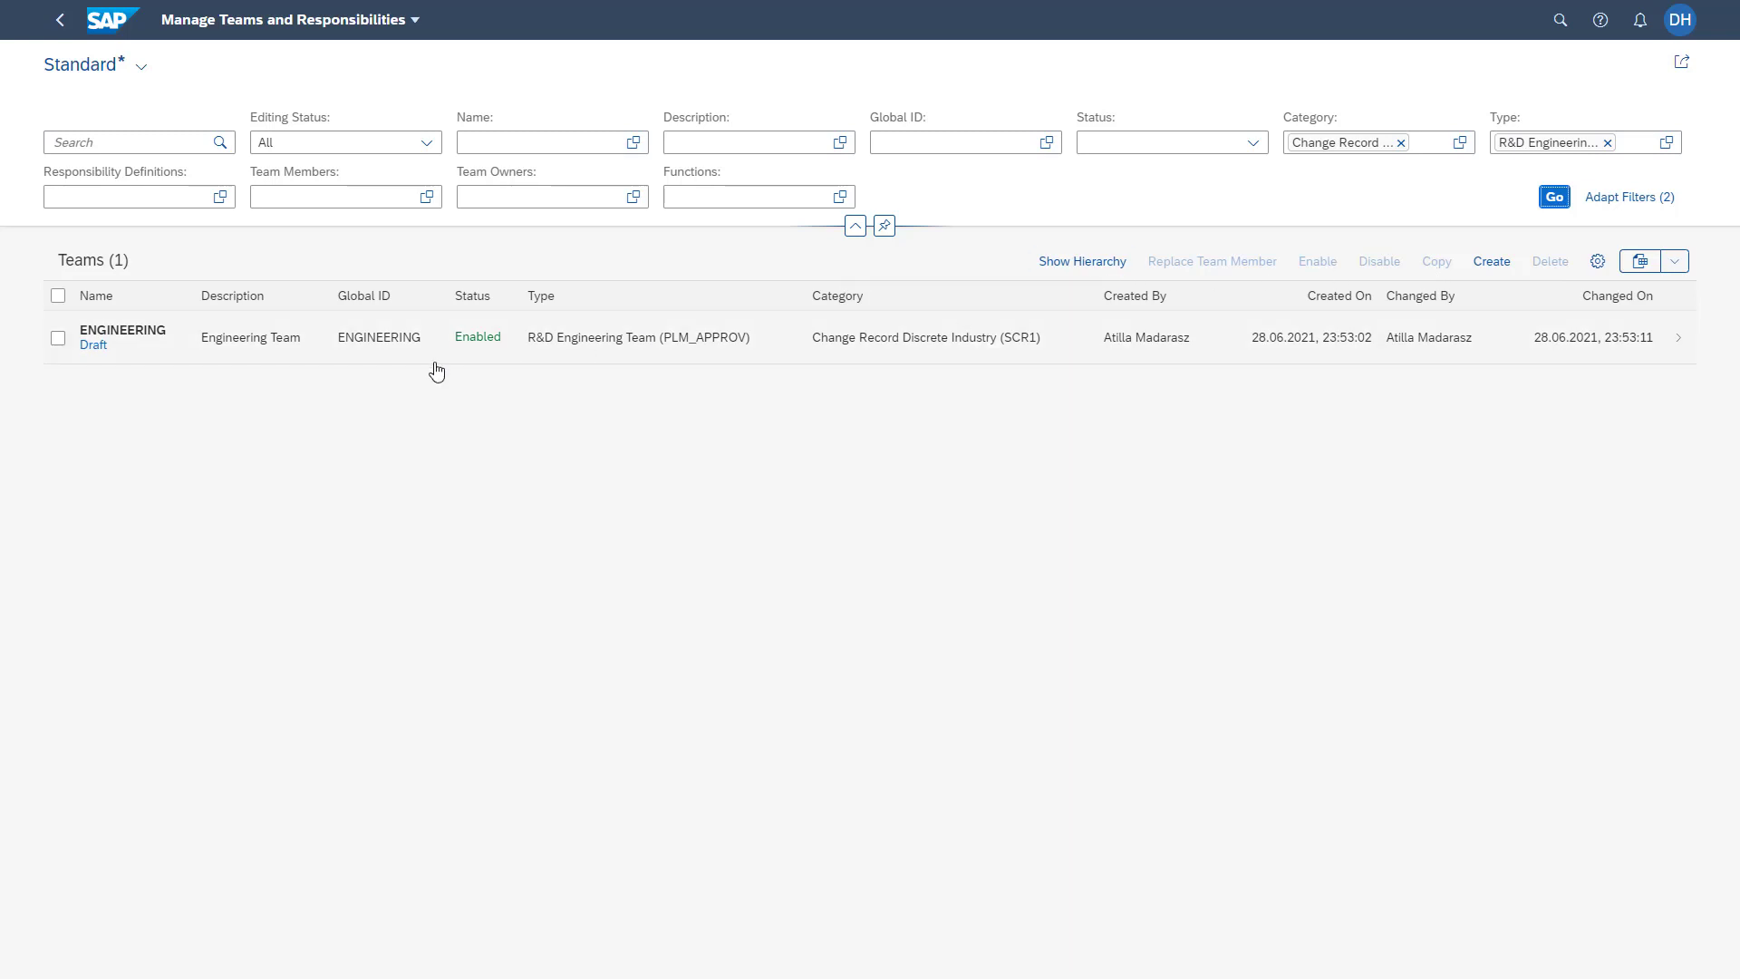
- Open the ENGINEERING team for editing and review its responsibility definitions, team owners and team members
left_click(179, 347)
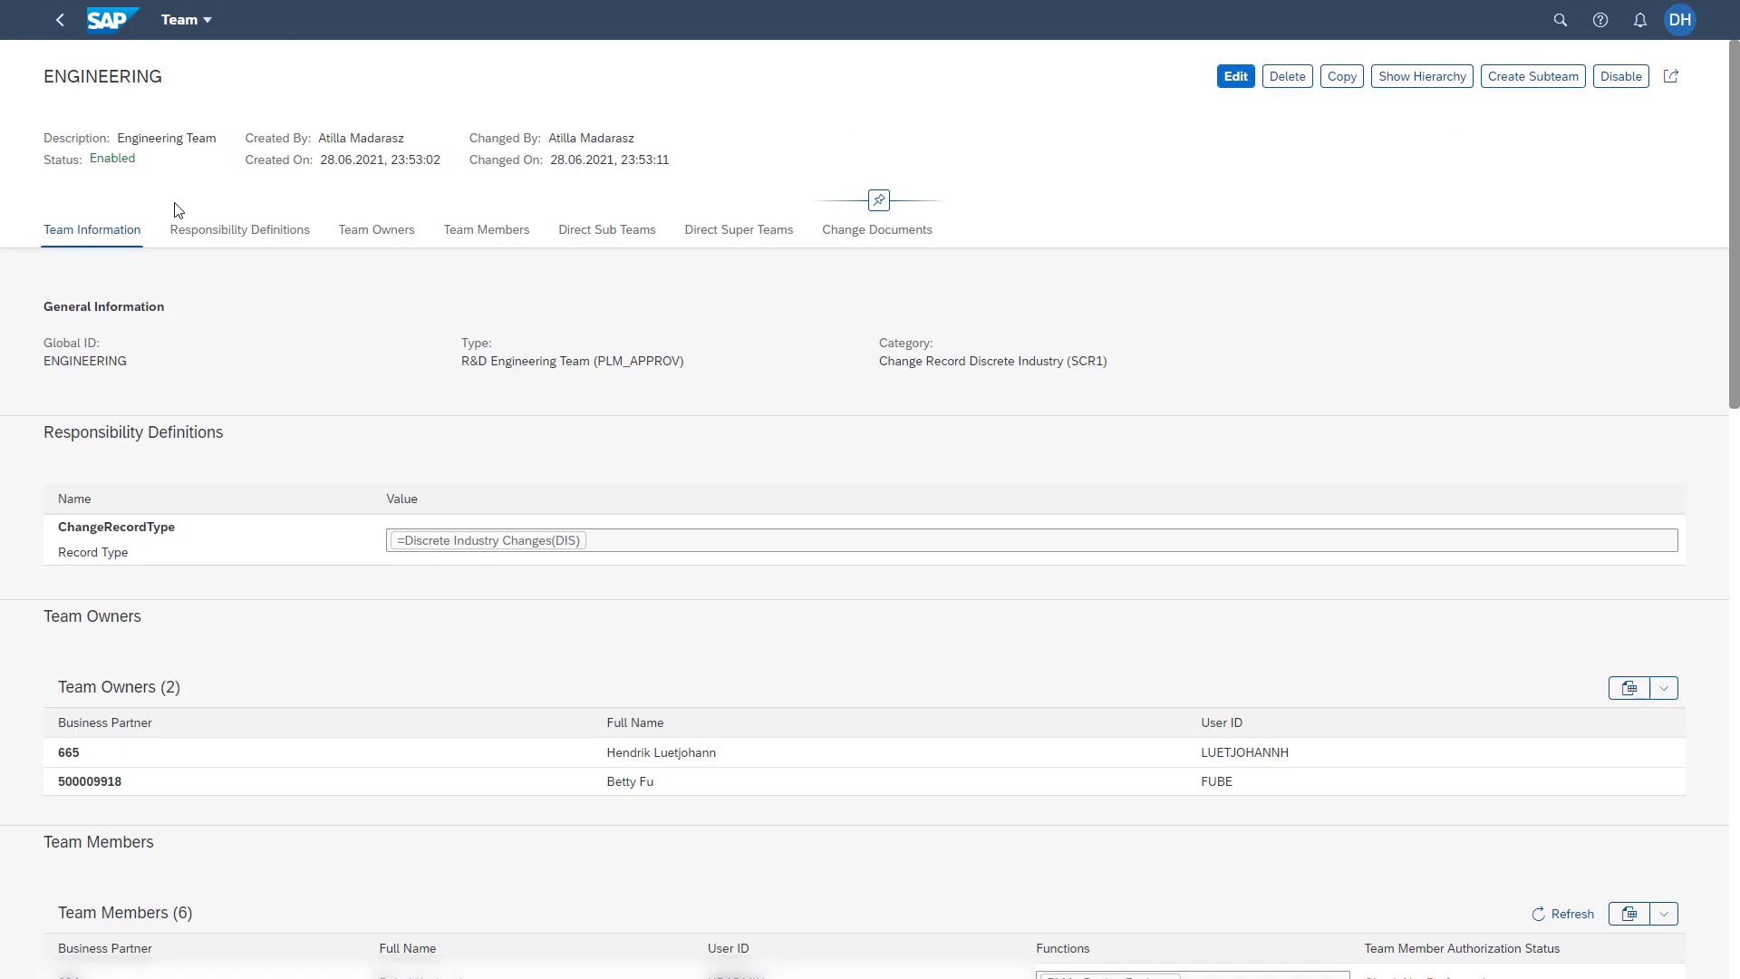
left_click(1238, 79)
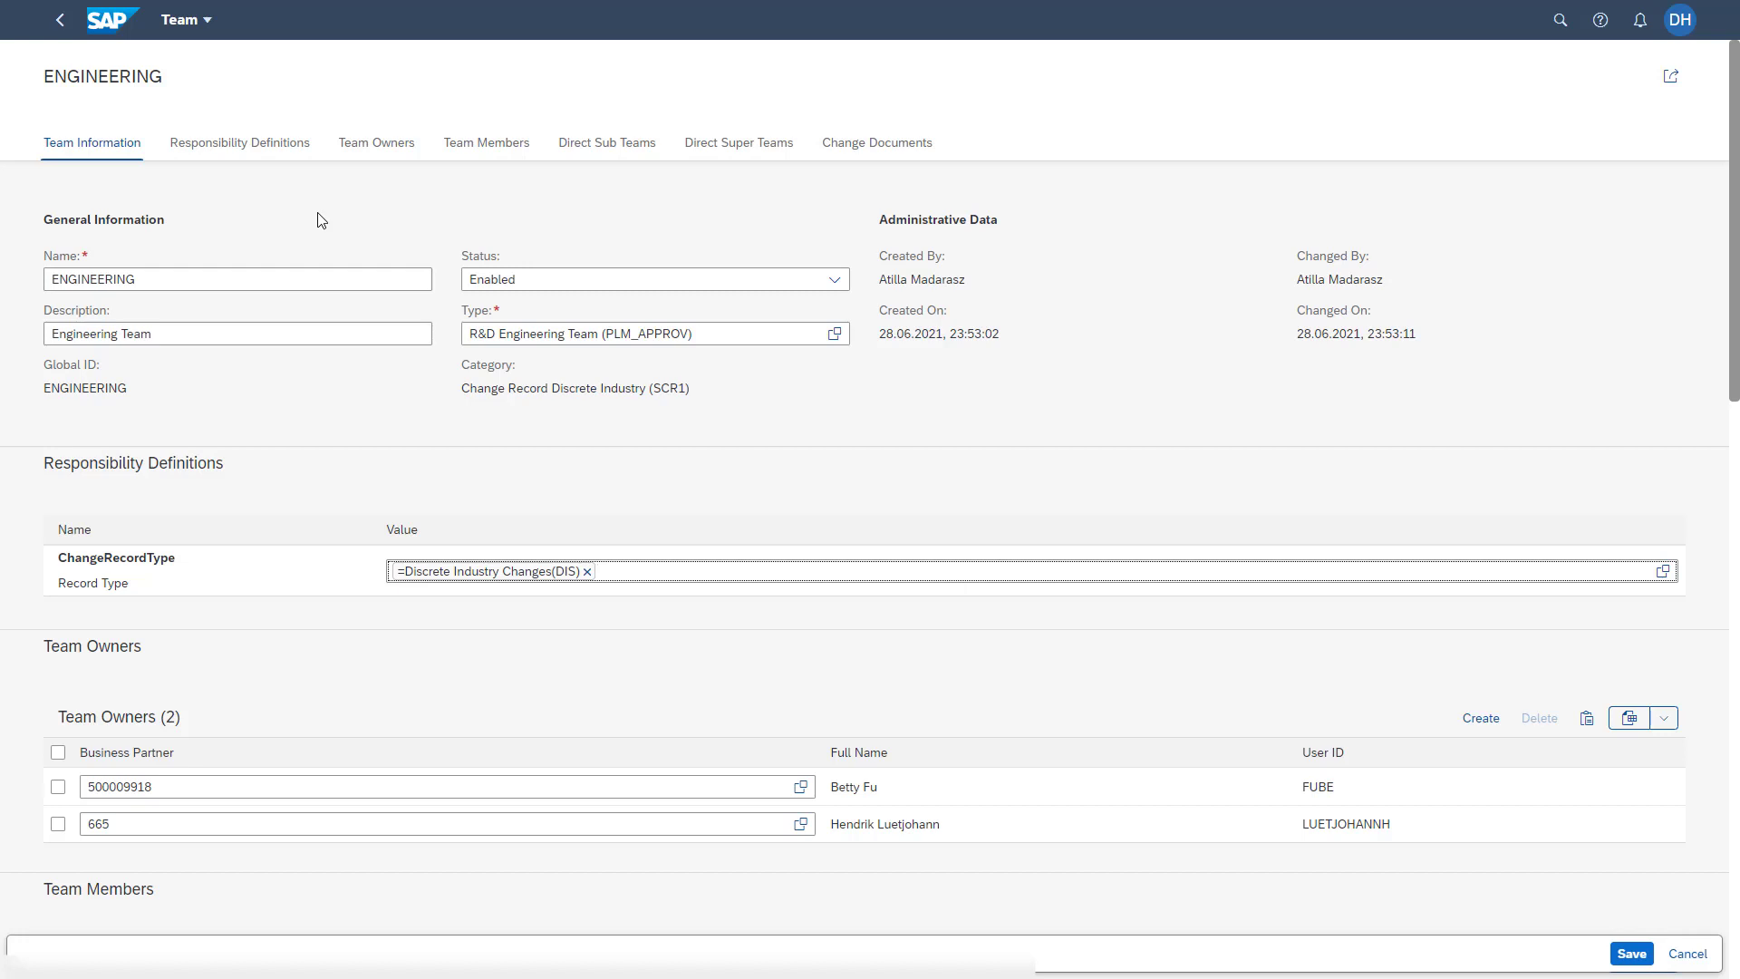
left_click(282, 145)
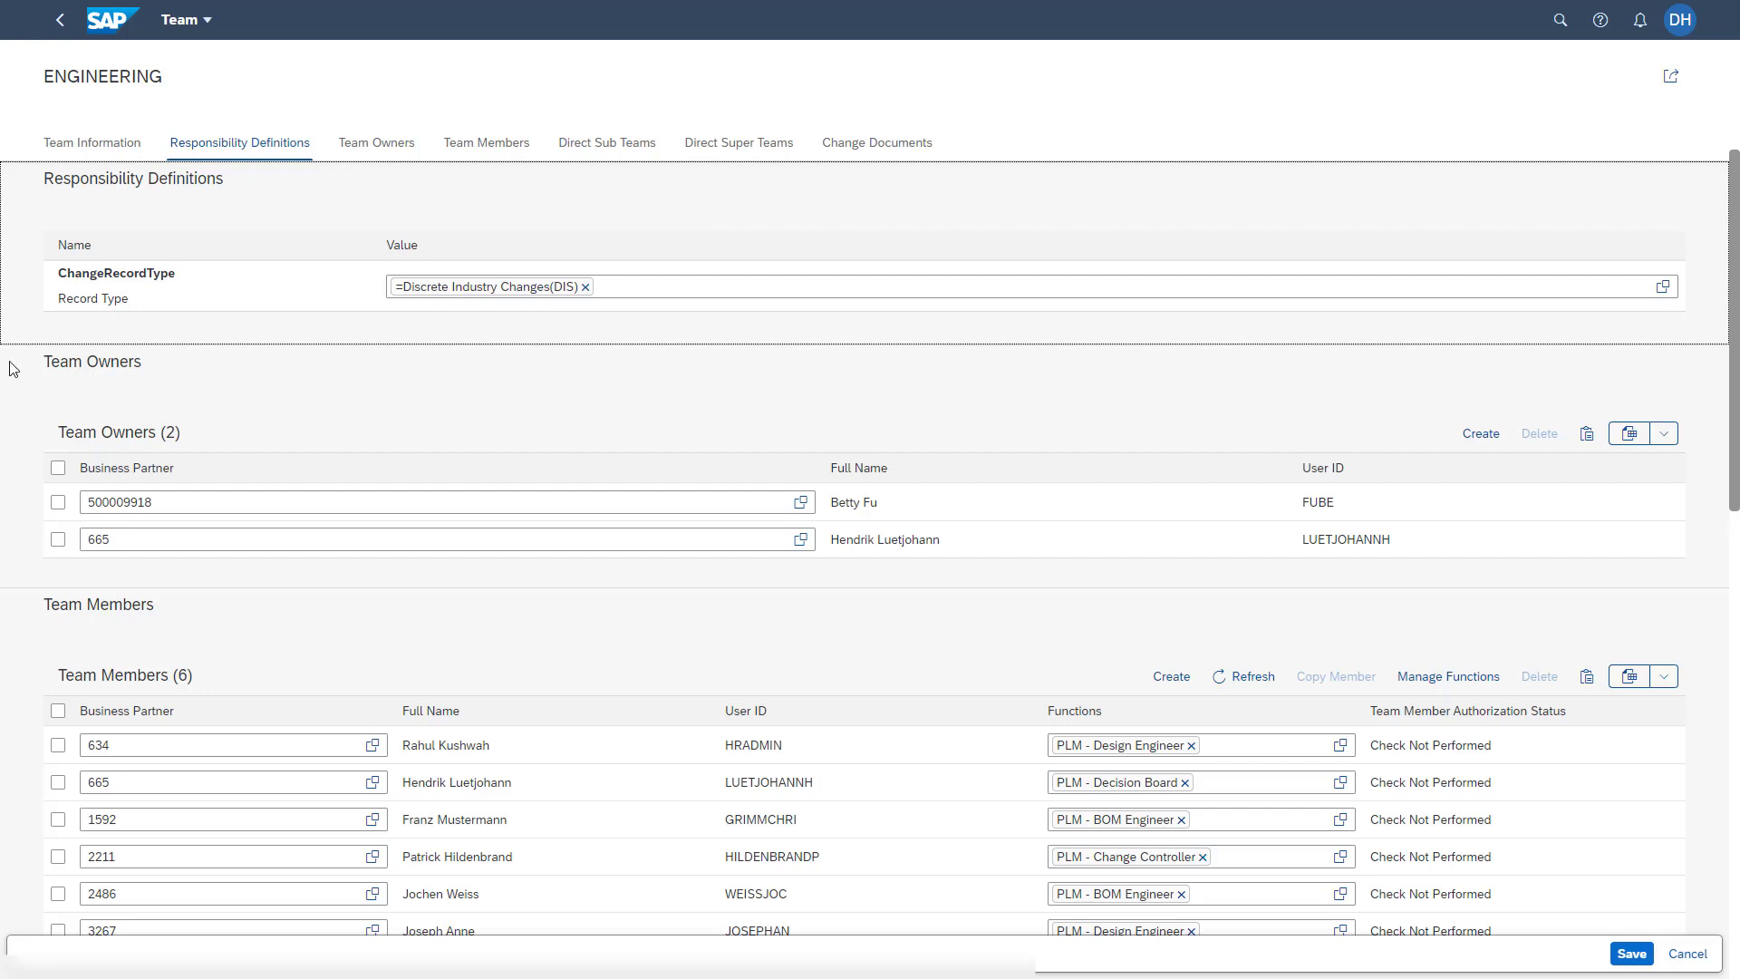
scroll(12, 368, "down", 3)
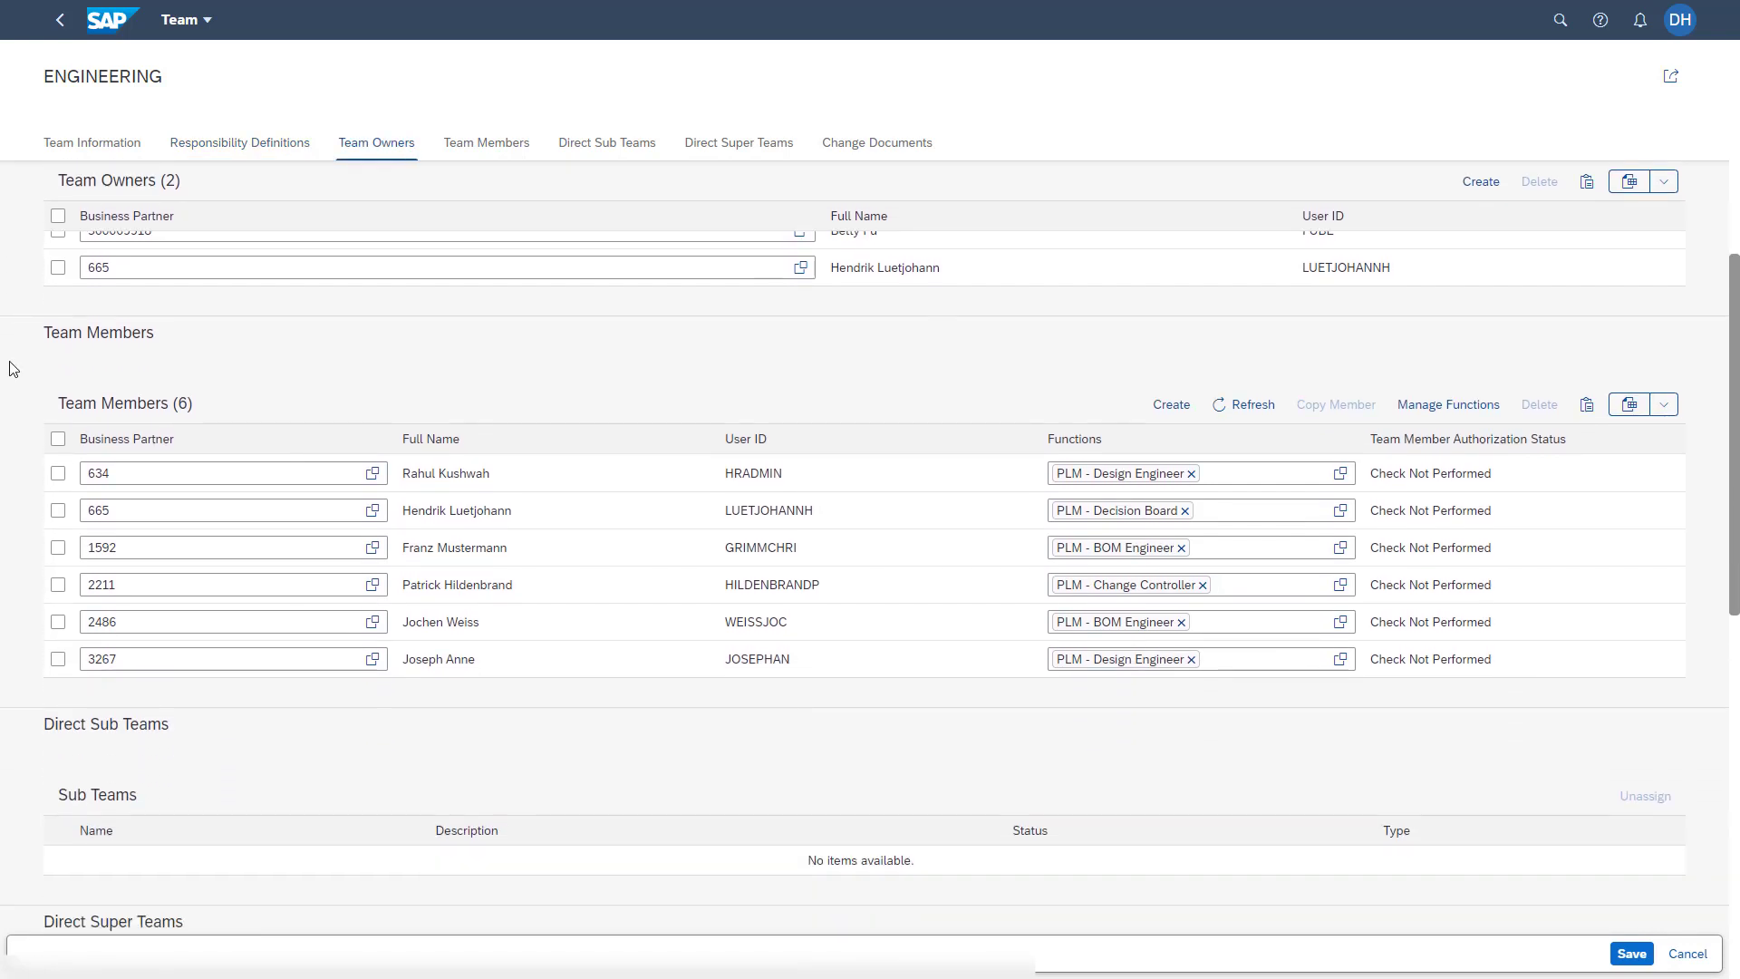
scroll(13, 368, "down", 2)
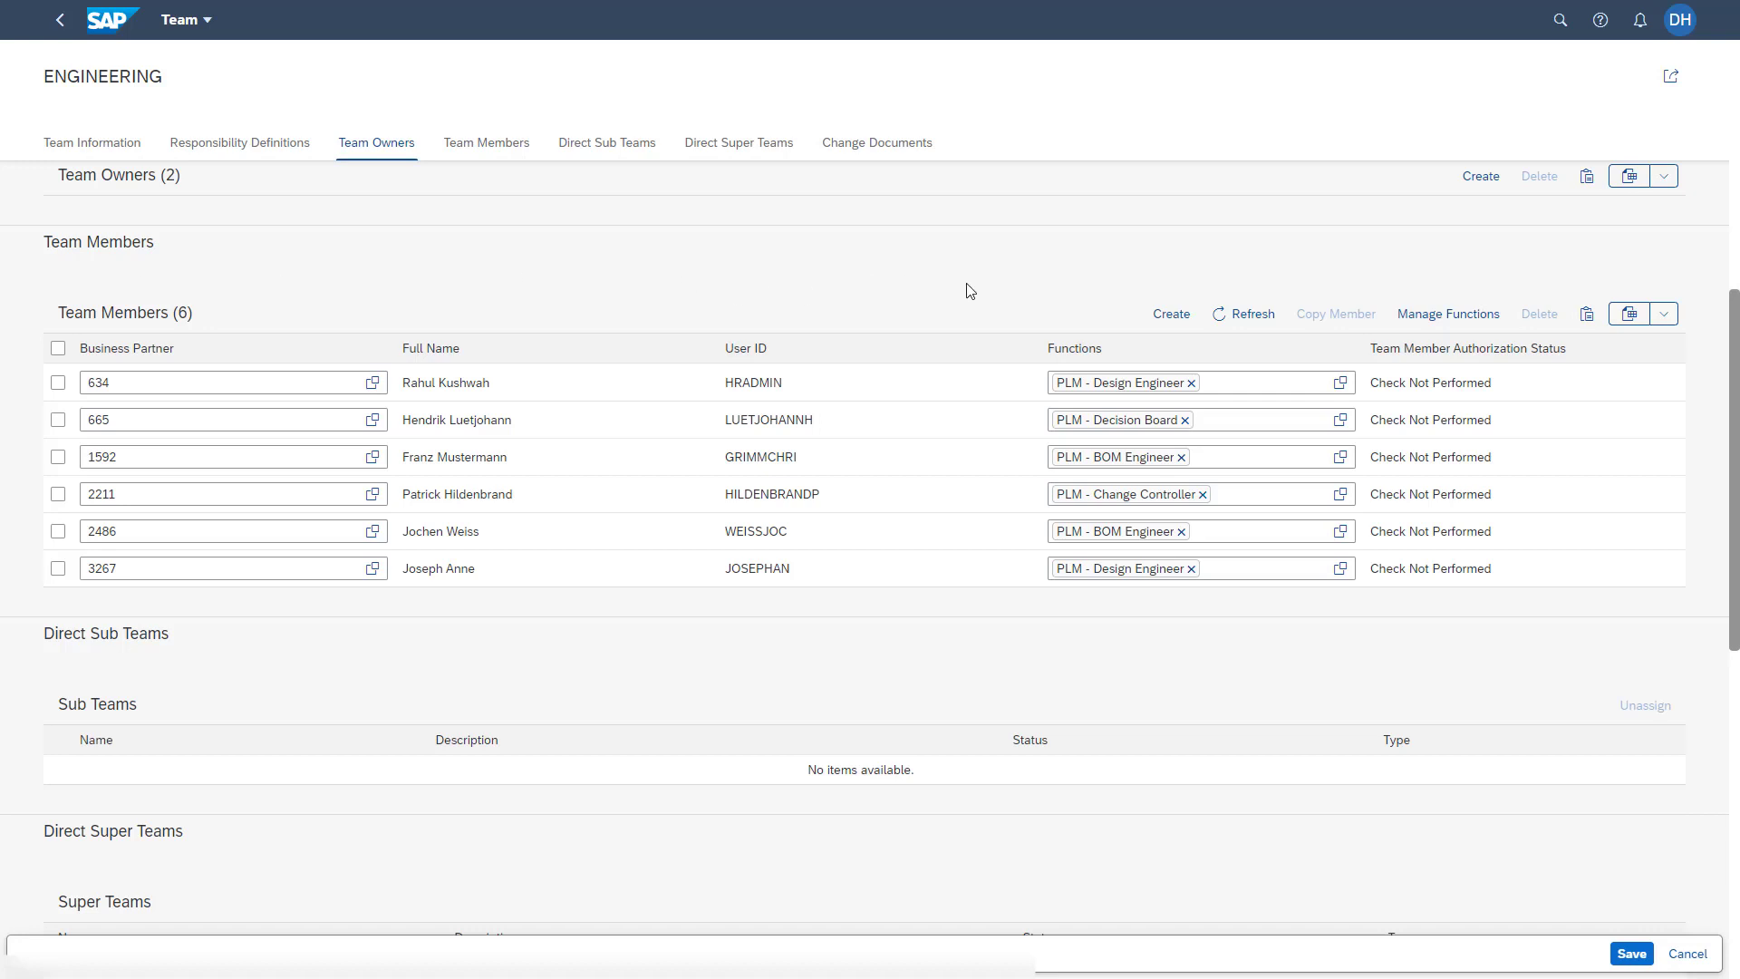
- Review which team members hold the BOM Engineer and Change Controller functions in Manage Functions, and leave without changes
left_click(1193, 325)
left_click(1424, 324)
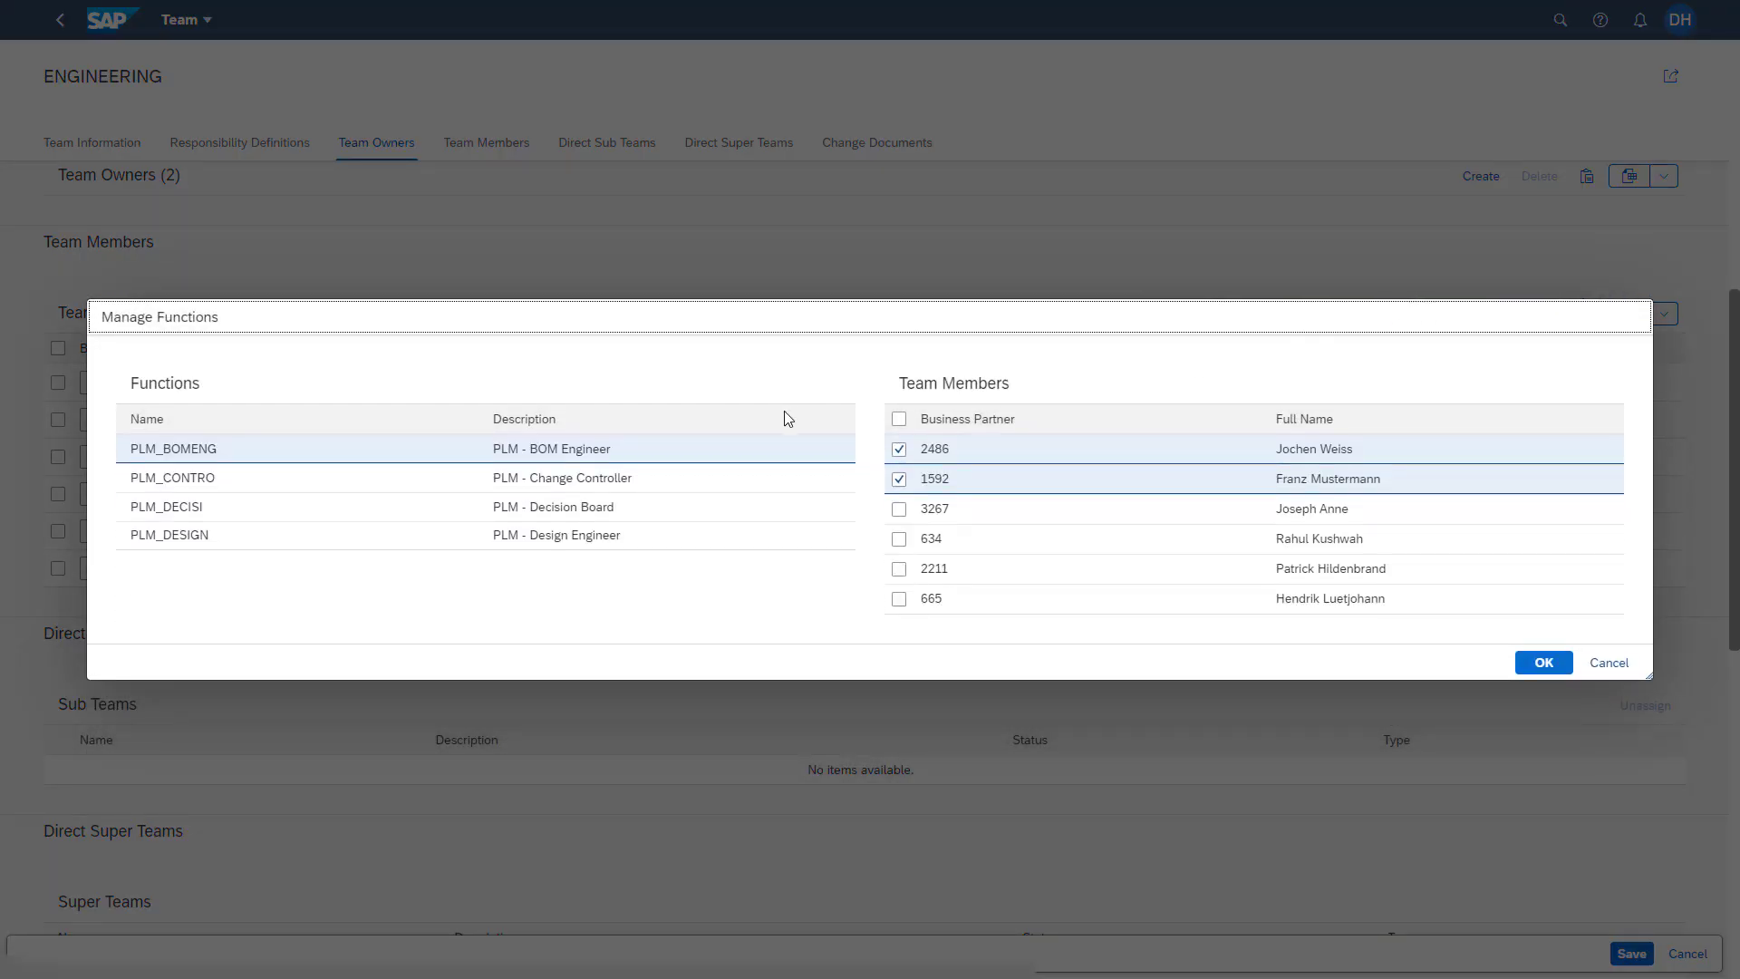
left_click(725, 480)
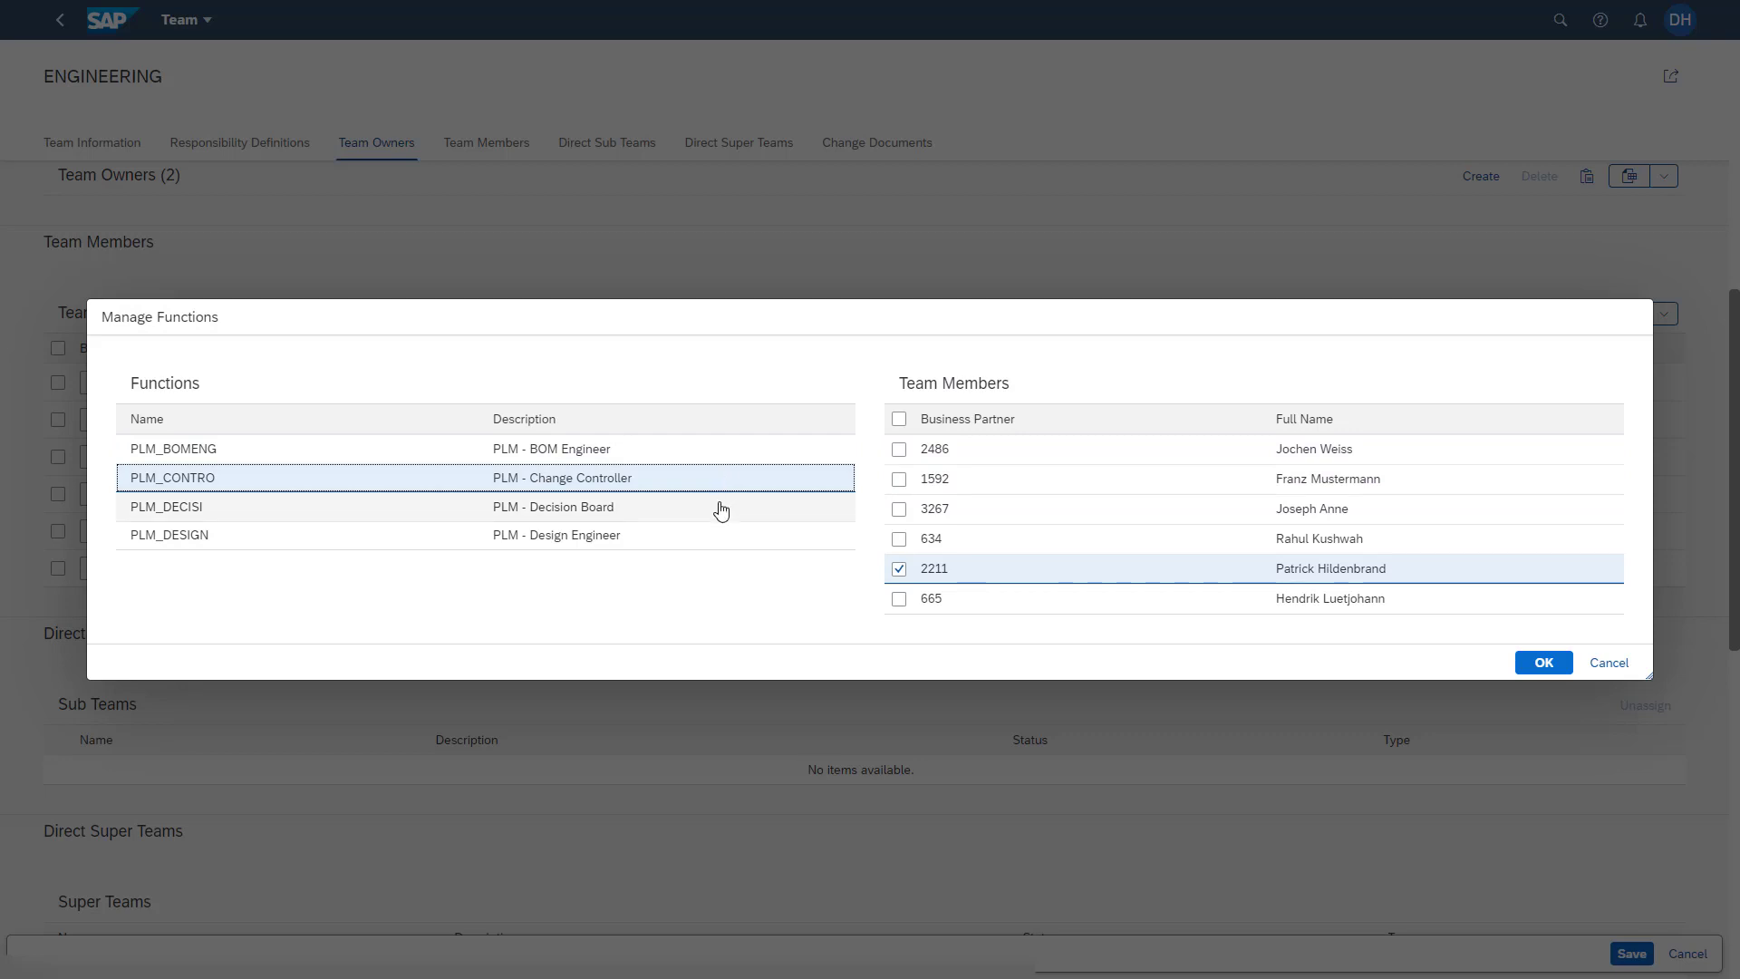
left_click(686, 456)
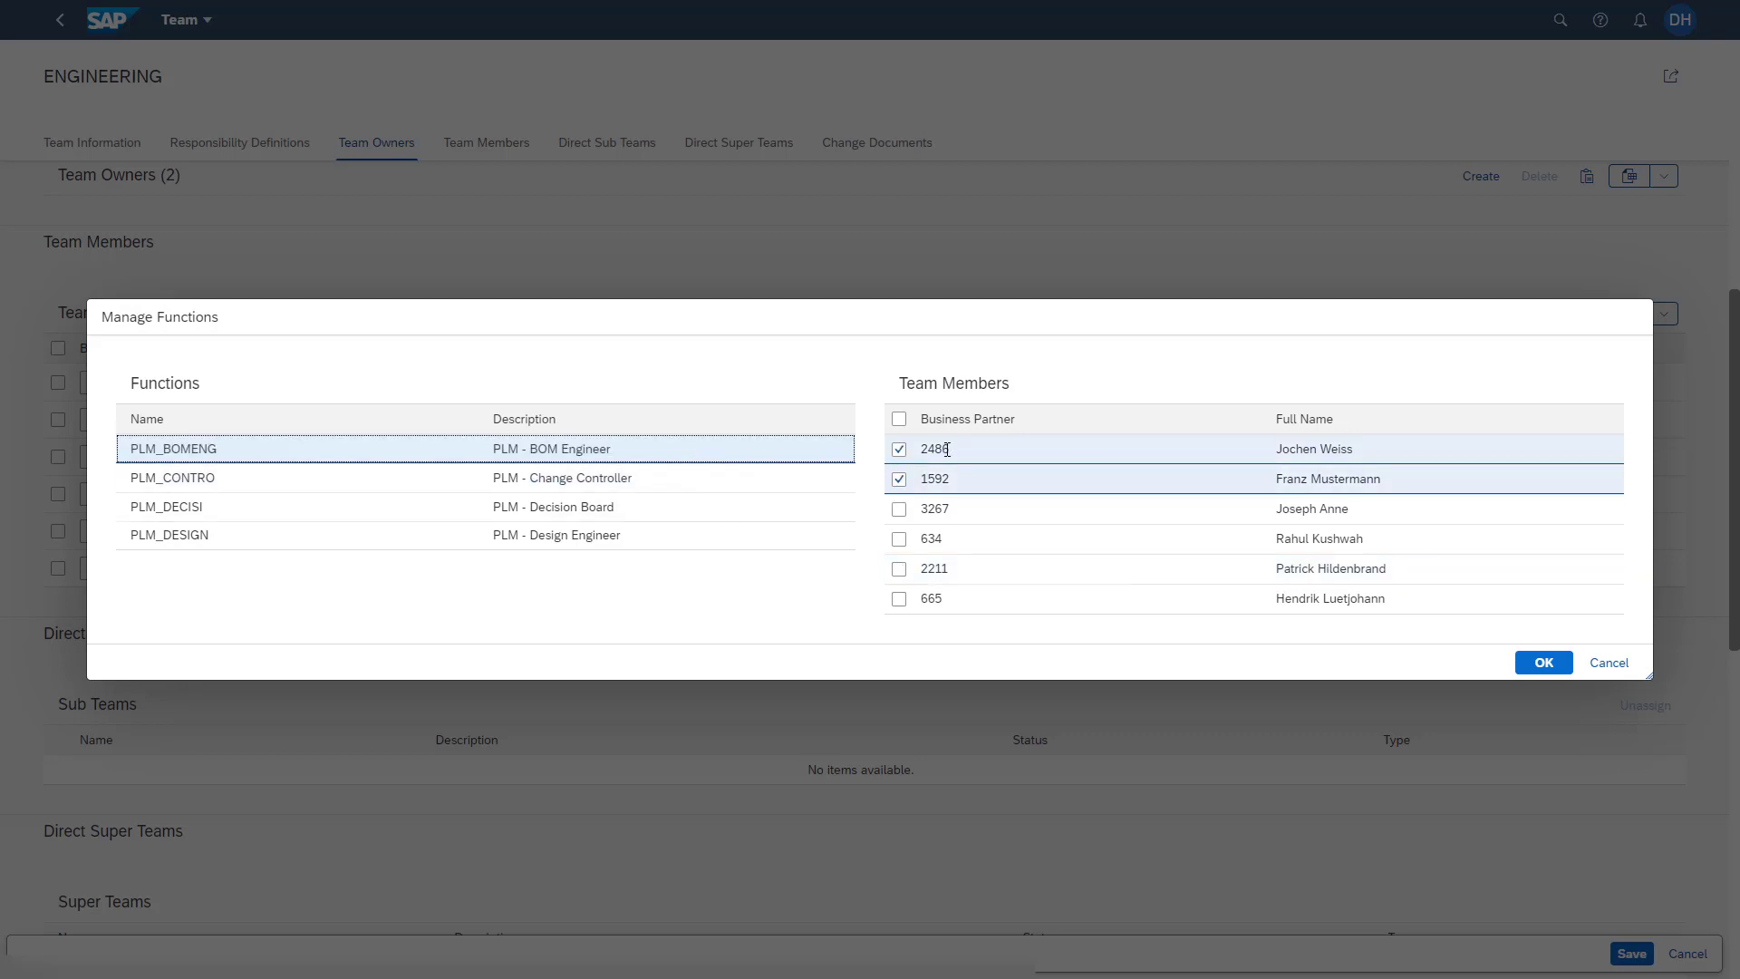
left_click(724, 495)
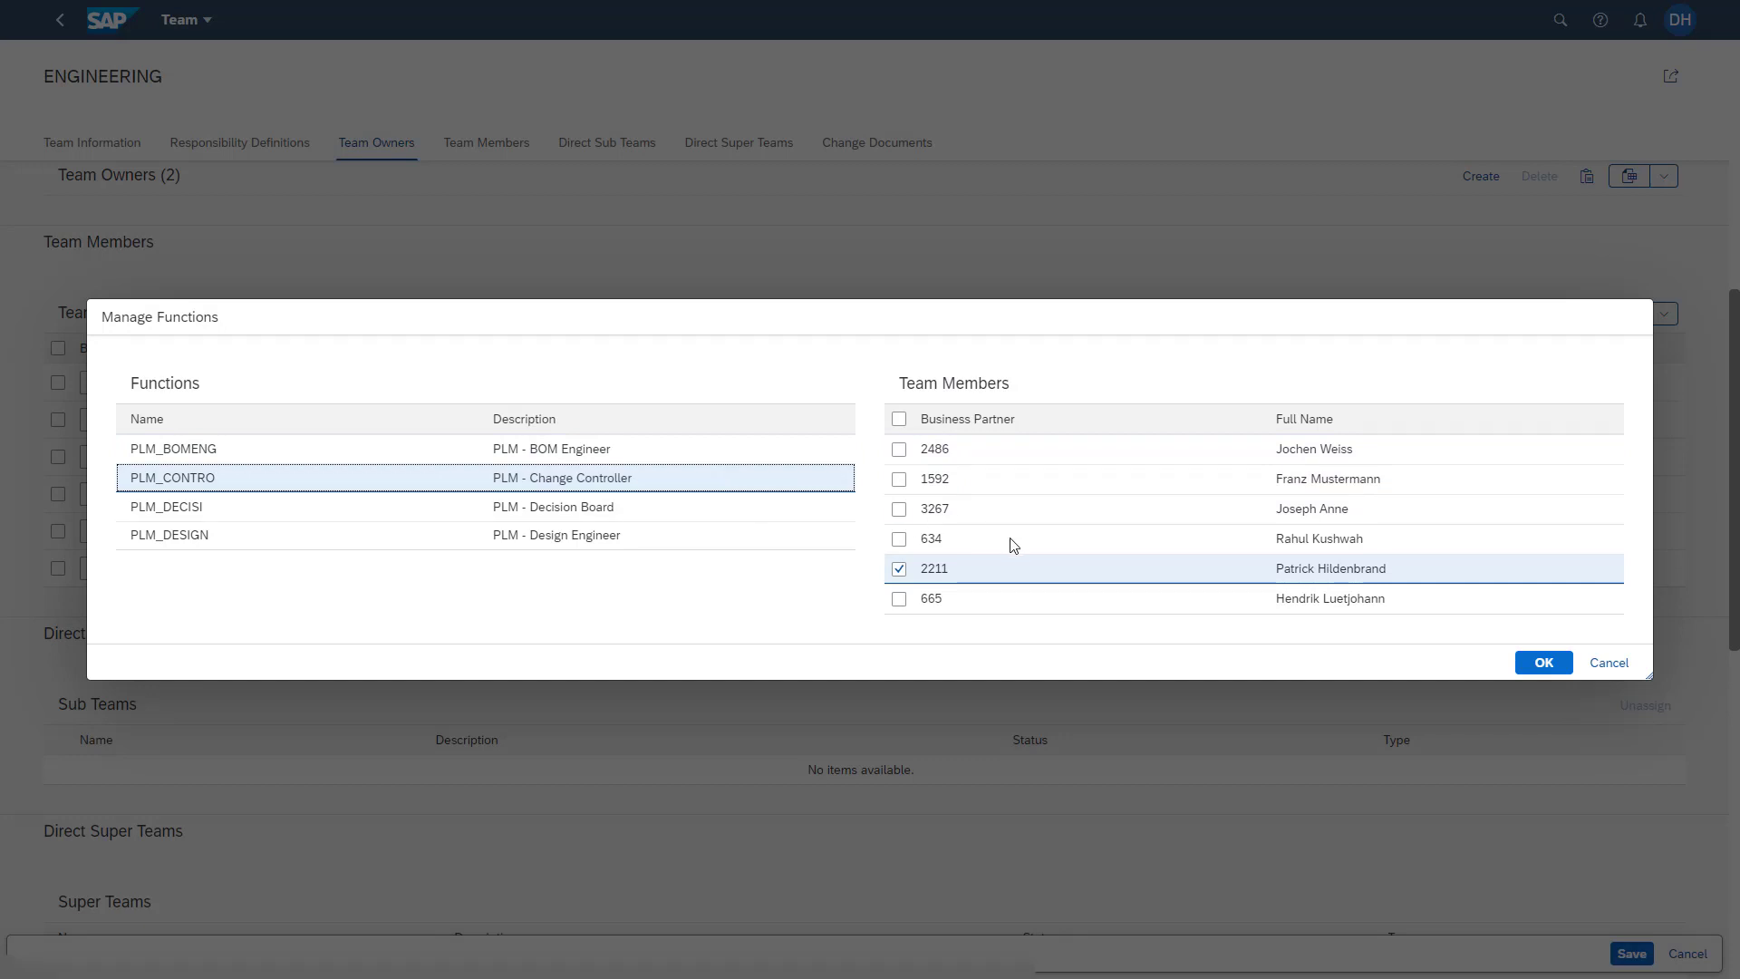
left_click(1621, 669)
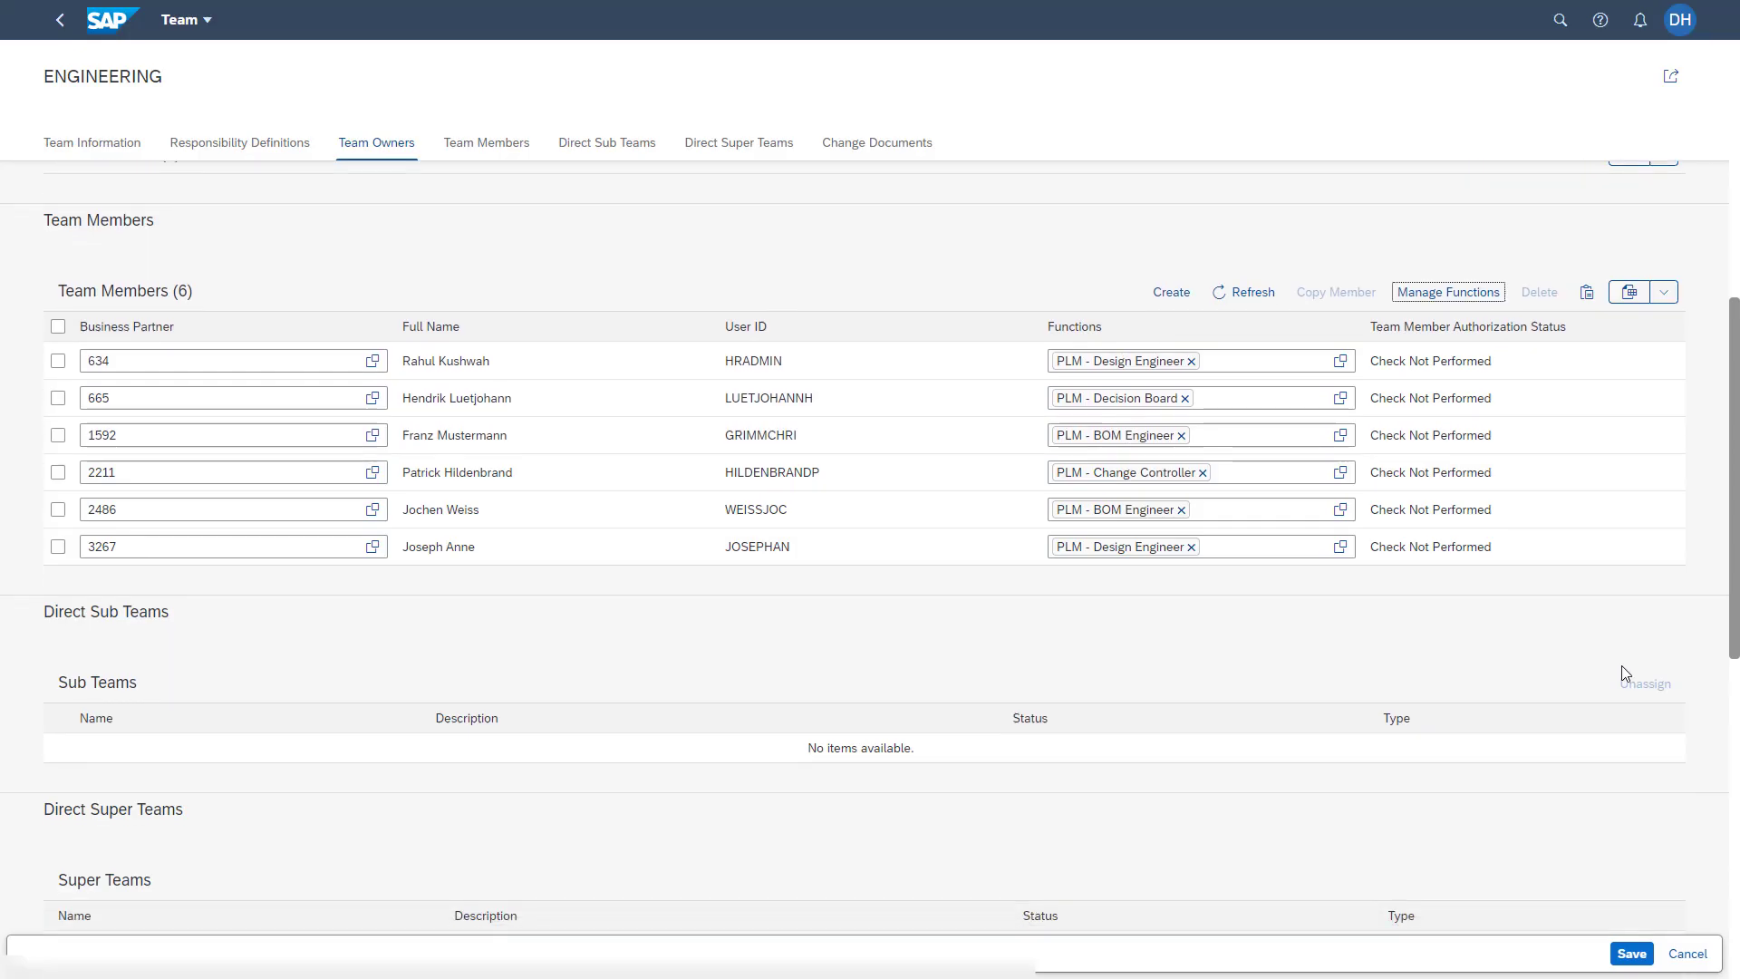
- Examine the ENGINEERING team's sub teams, super teams and change documents, and return to its general information
scroll(1624, 670, "down", 3)
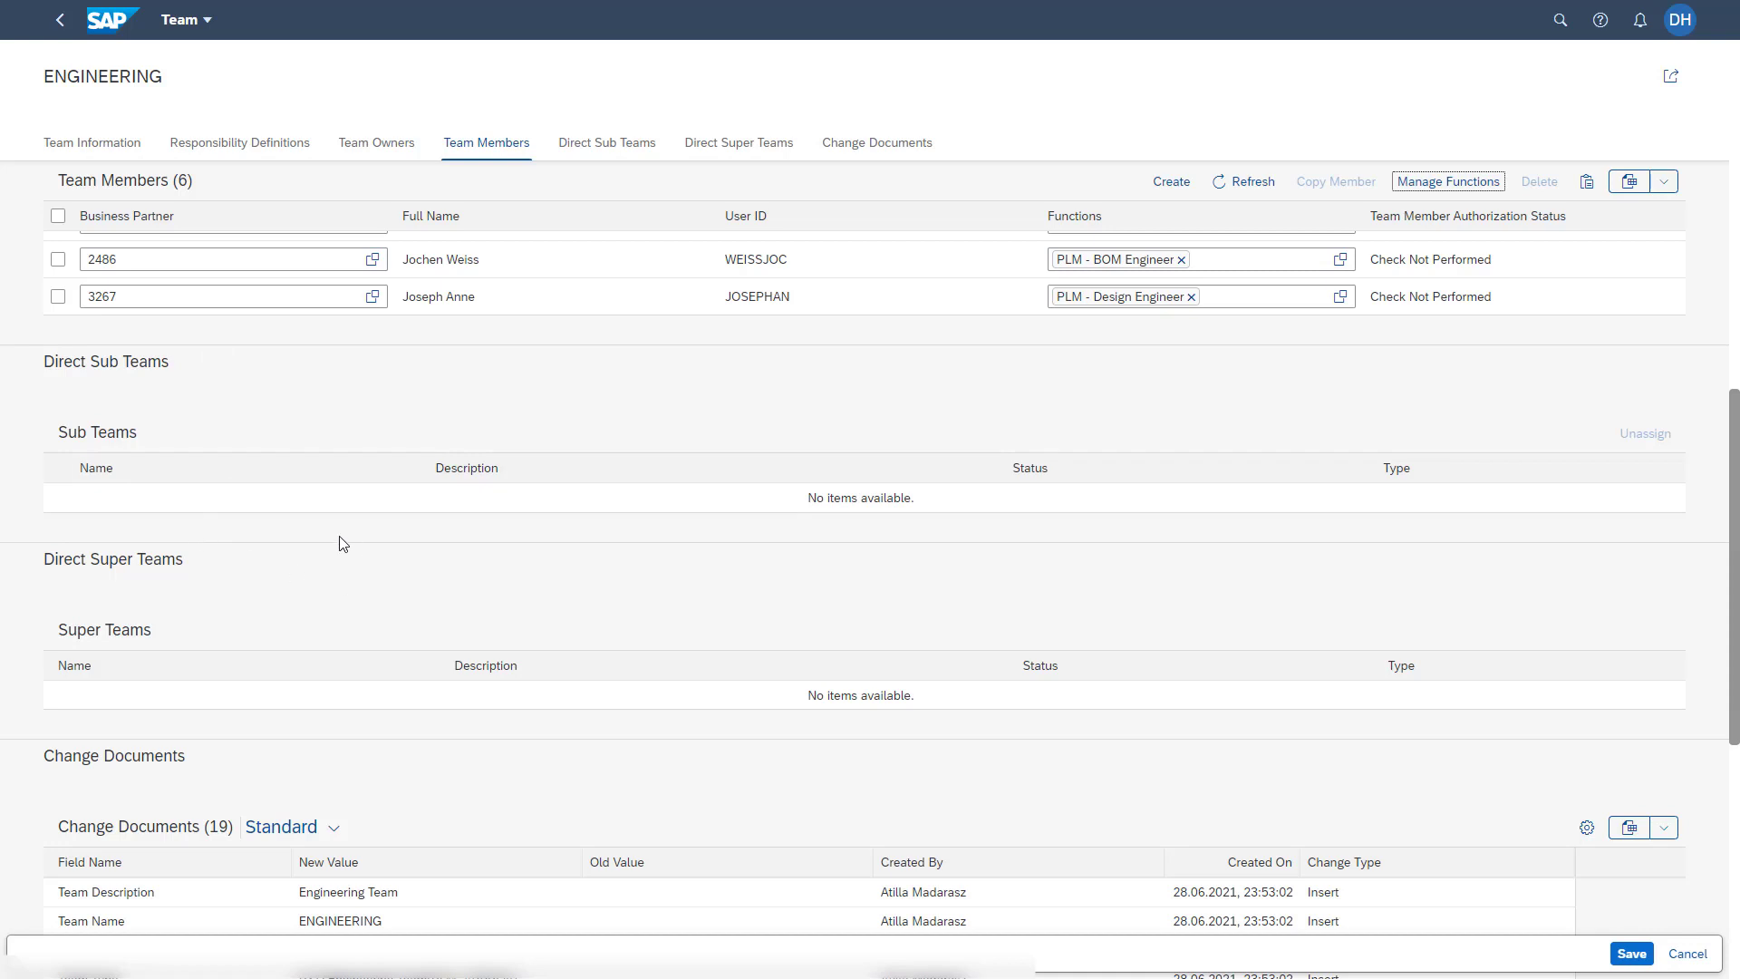
scroll(342, 542, "down", 3)
scroll(341, 542, "down", 1)
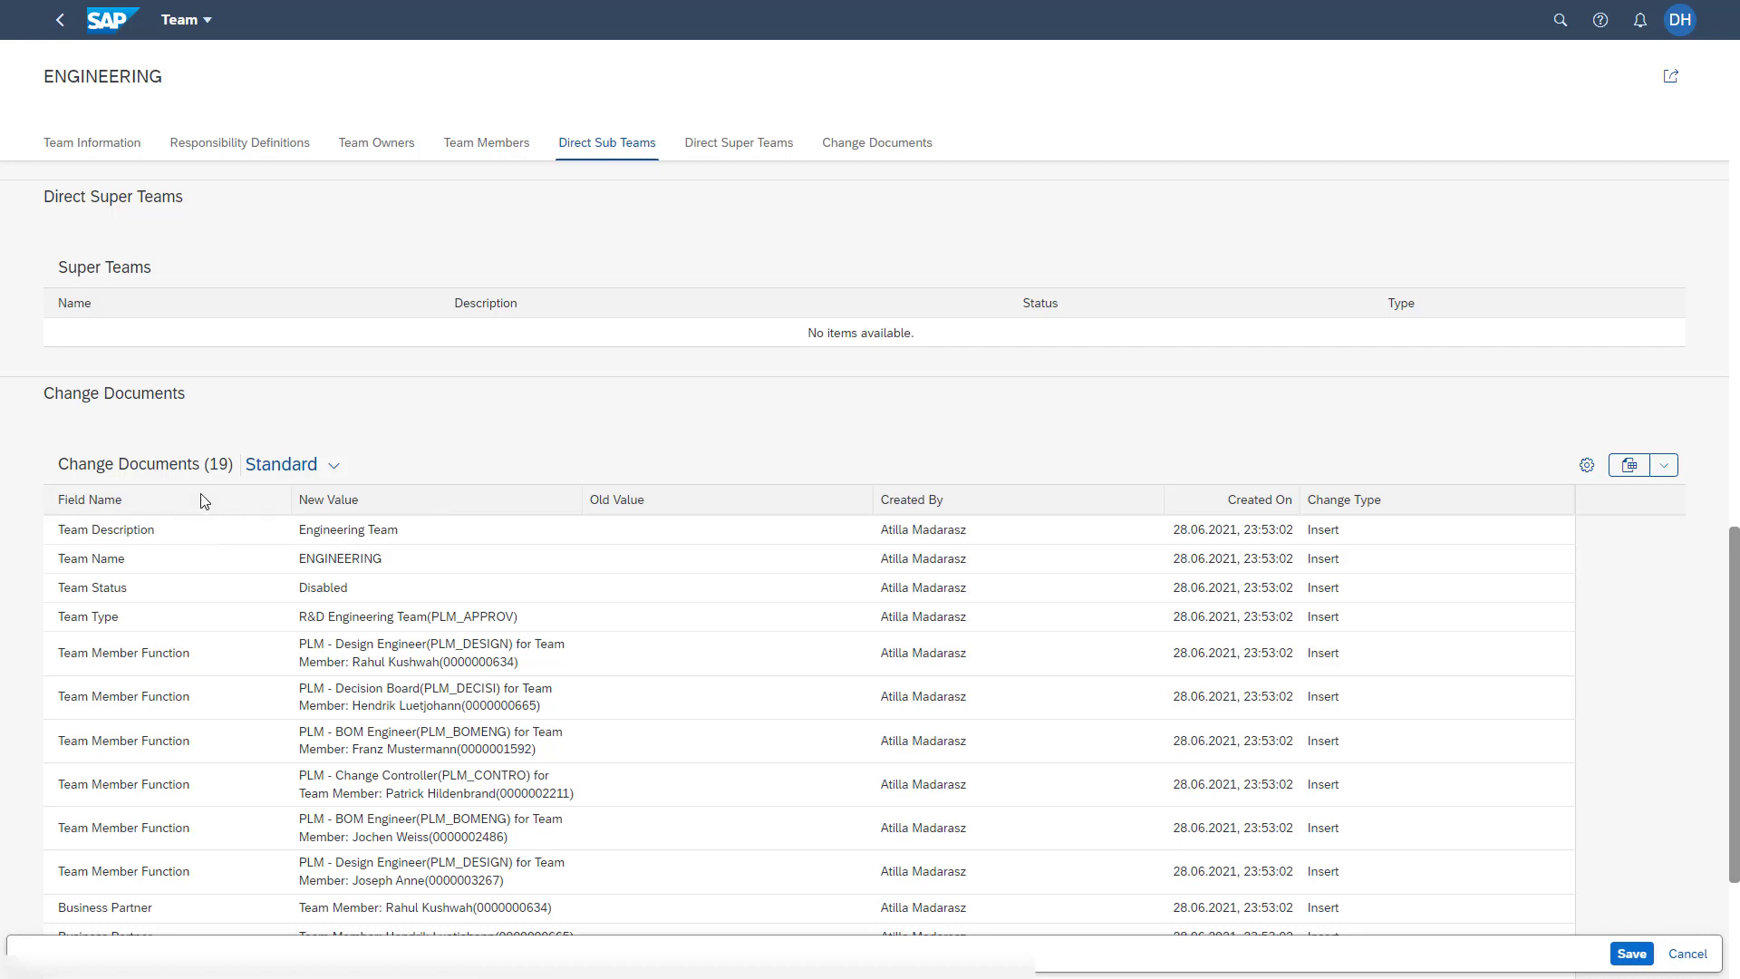
scroll(201, 501, "down", 2)
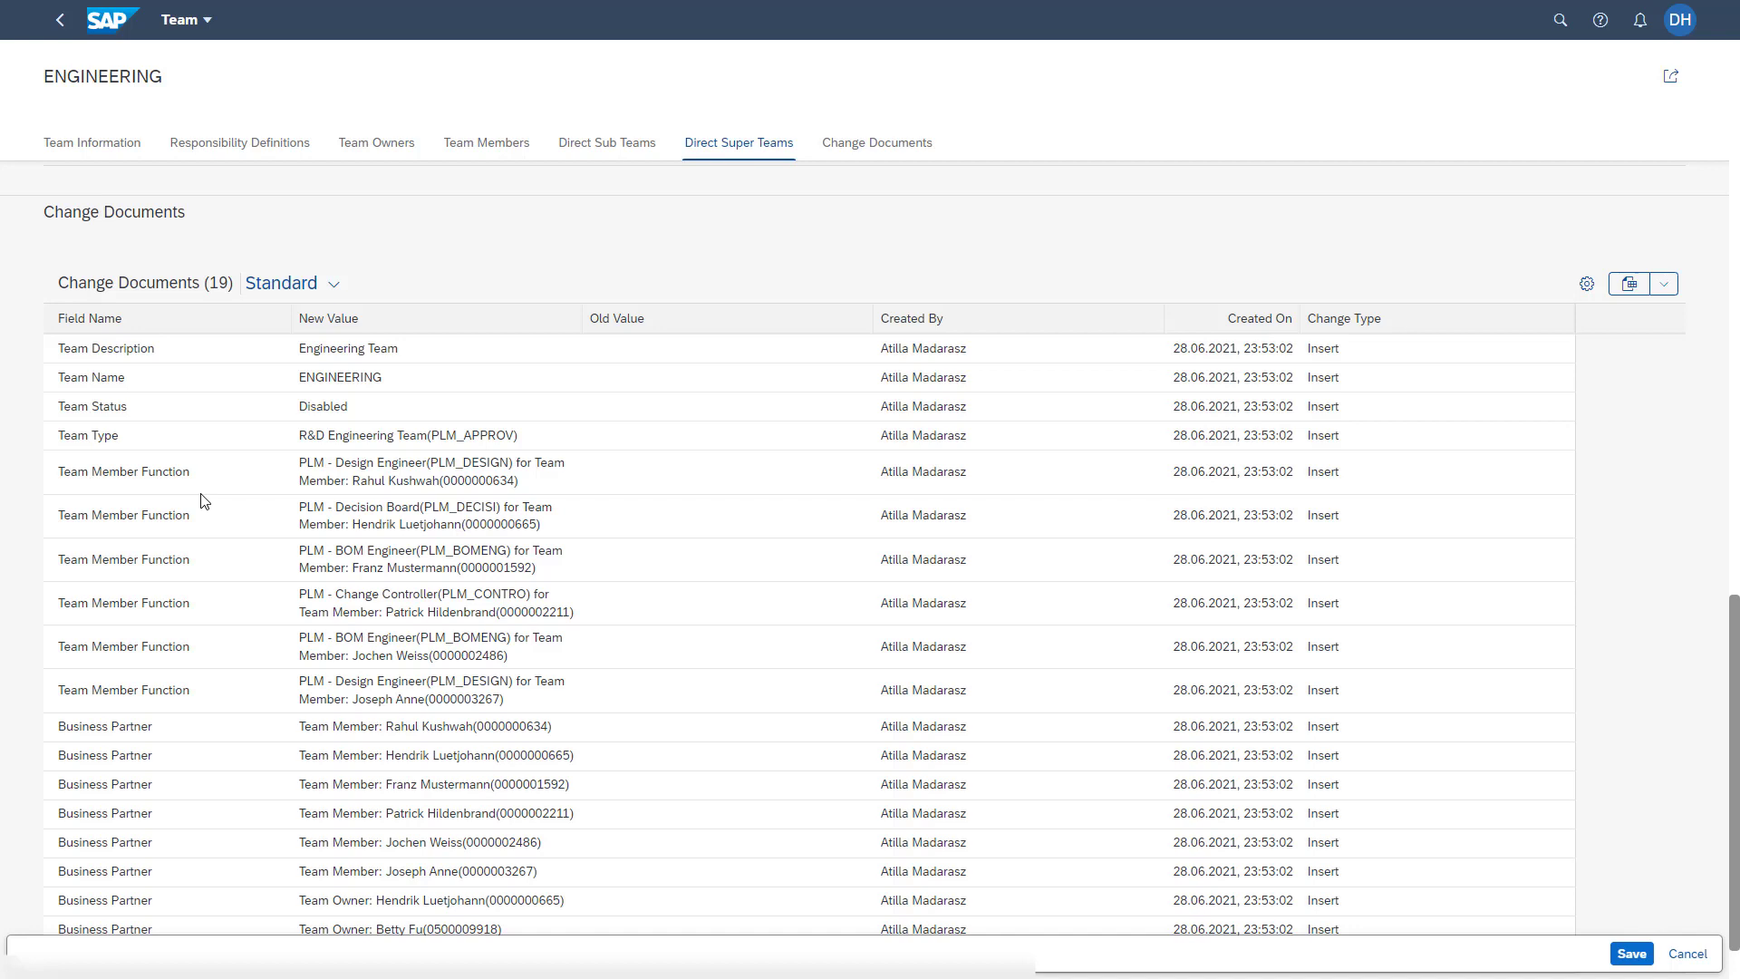
scroll(201, 501, "up", 12)
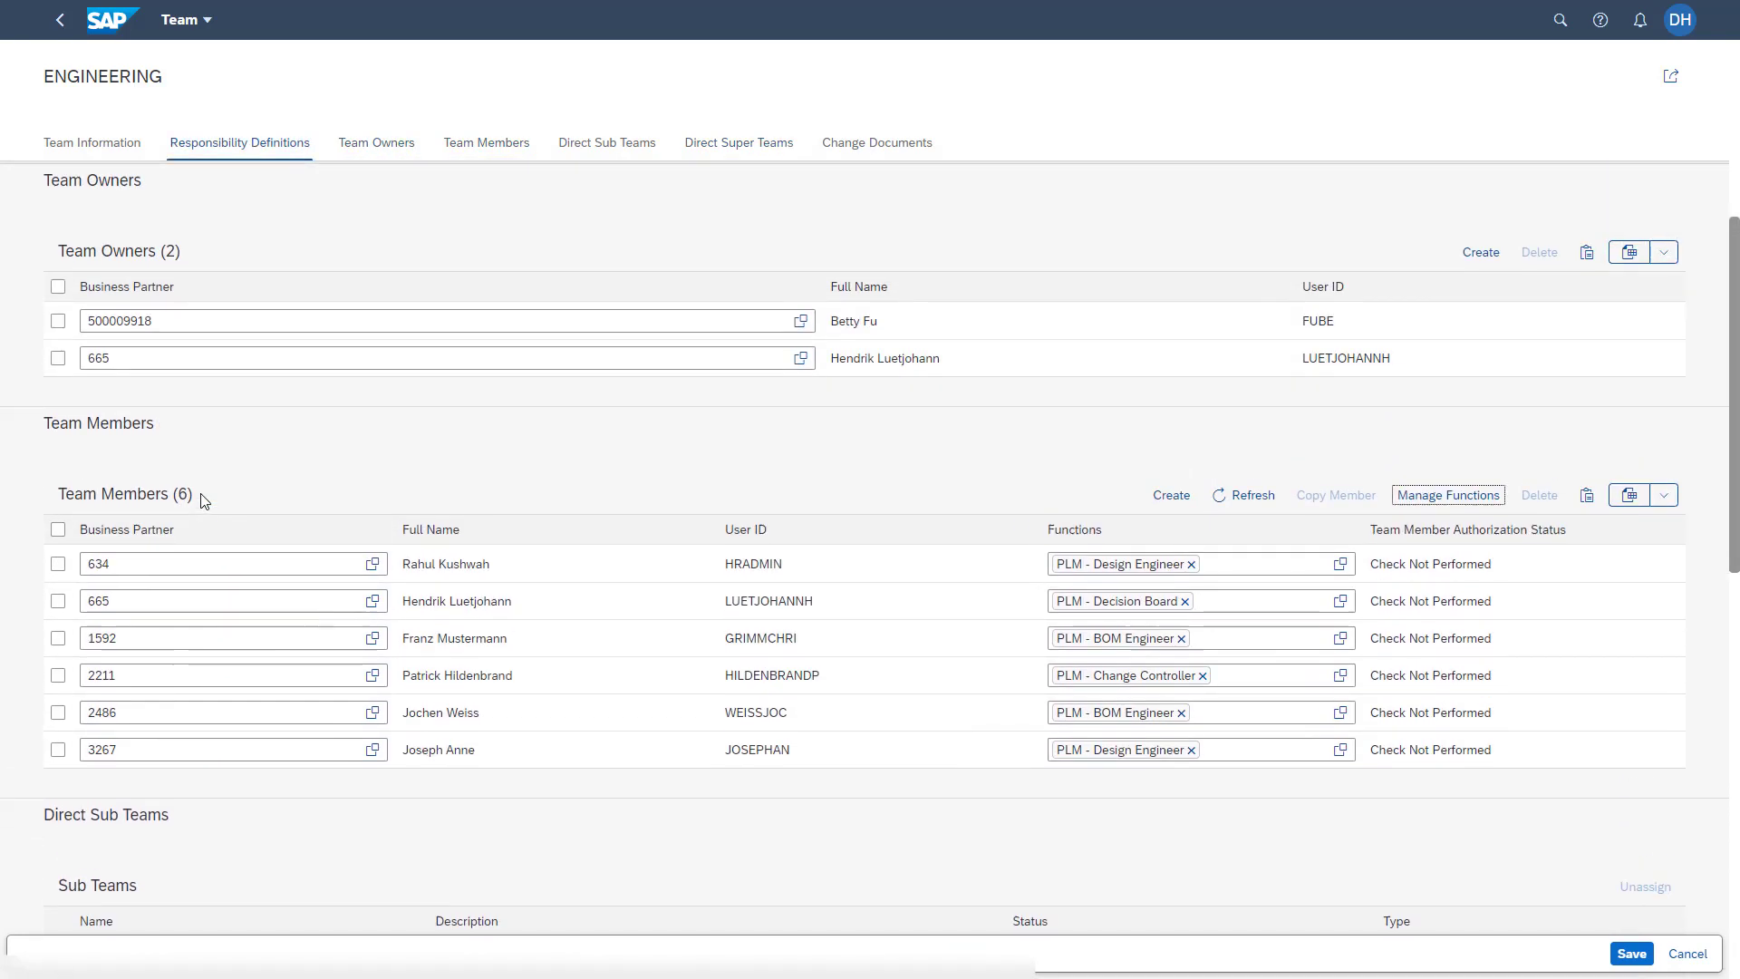
scroll(204, 501, "up", 3)
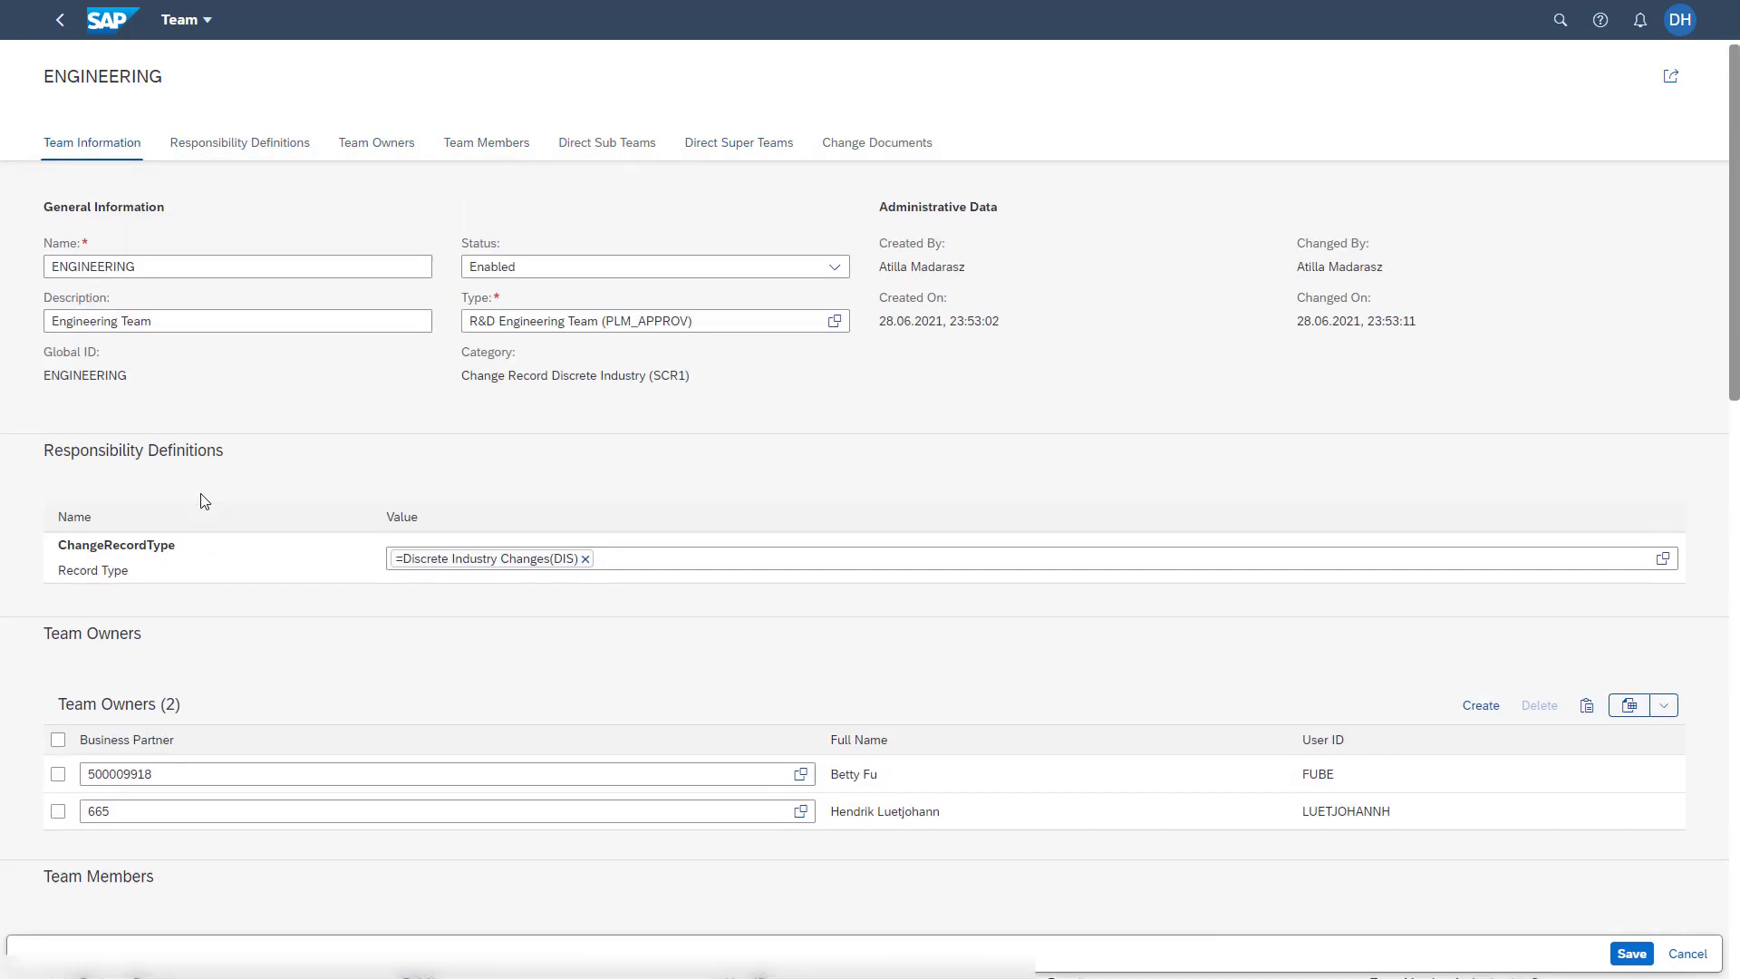
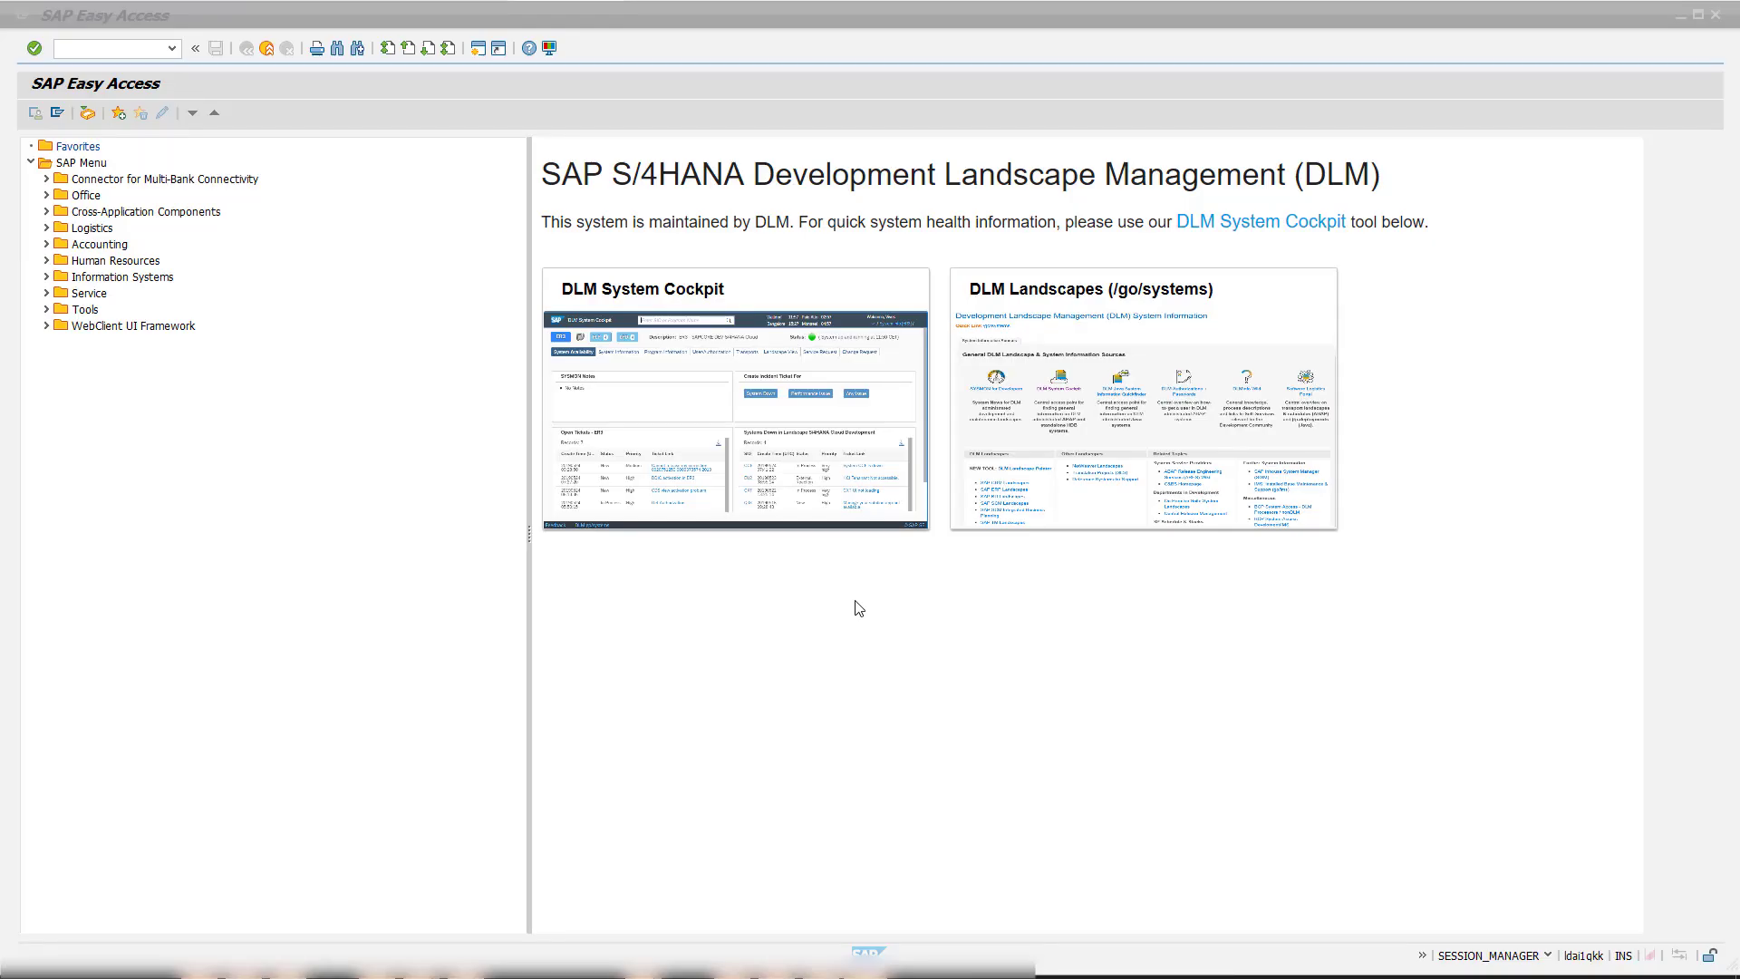
- Switch to SAP Easy Access and run transaction ppome for organization and staffing changes
left_click(124, 47)
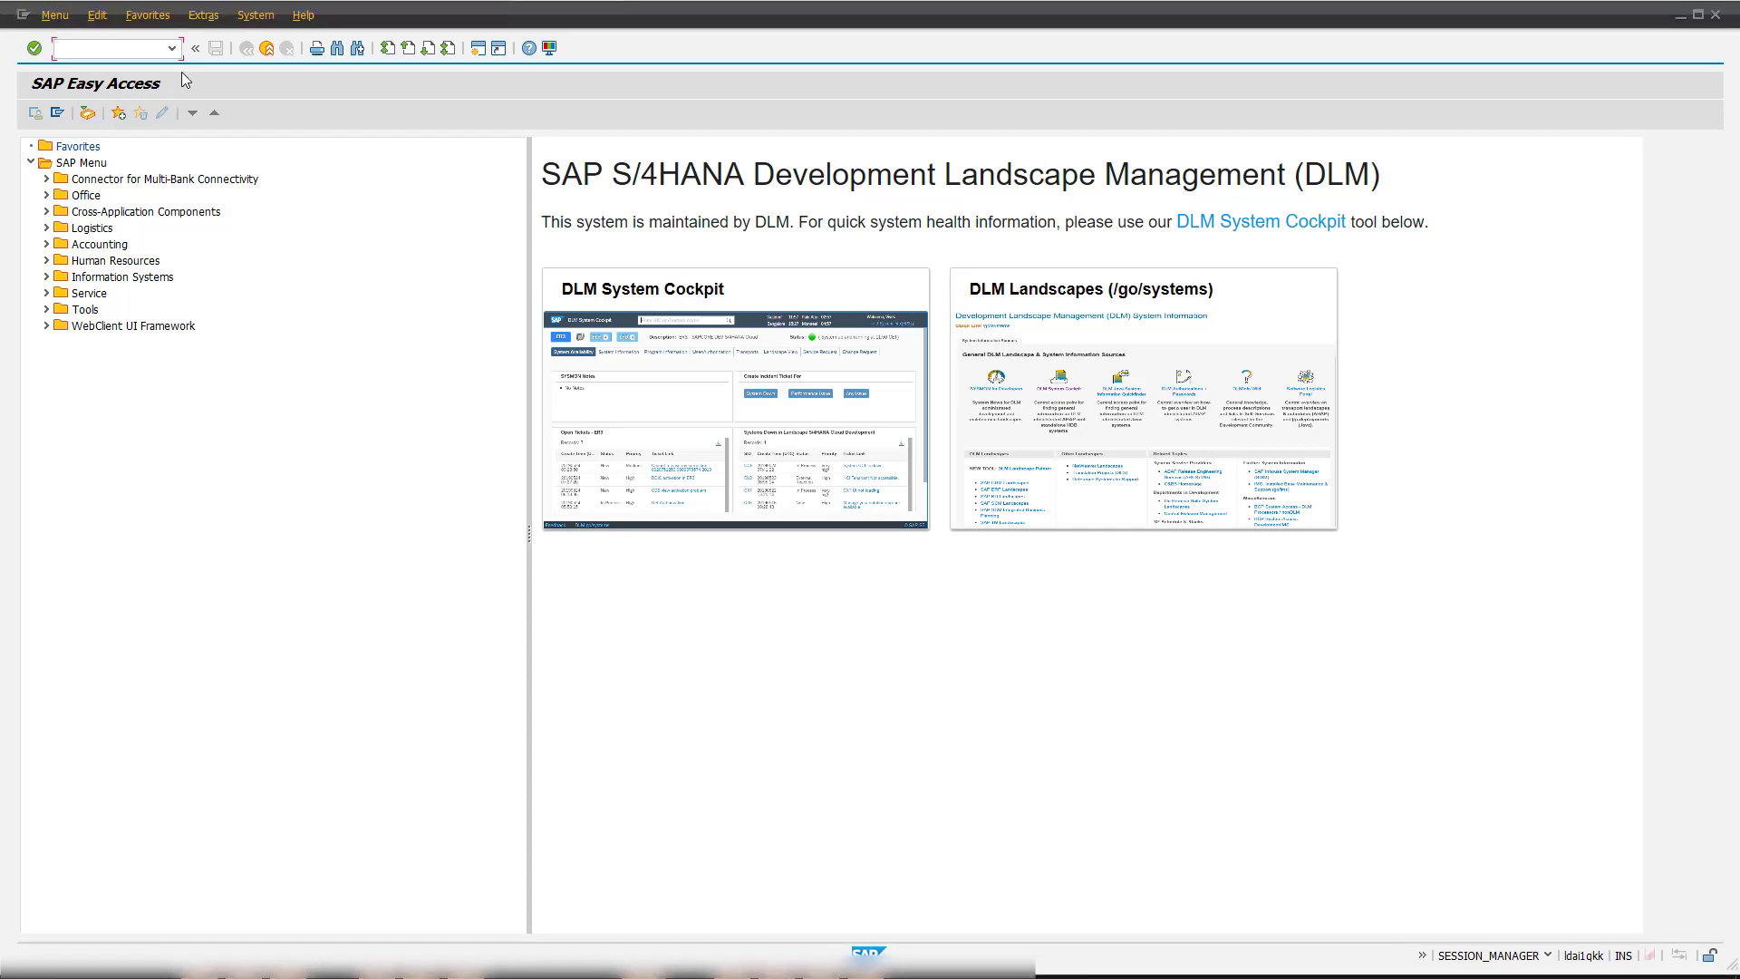
type("ppome")
key("Return")
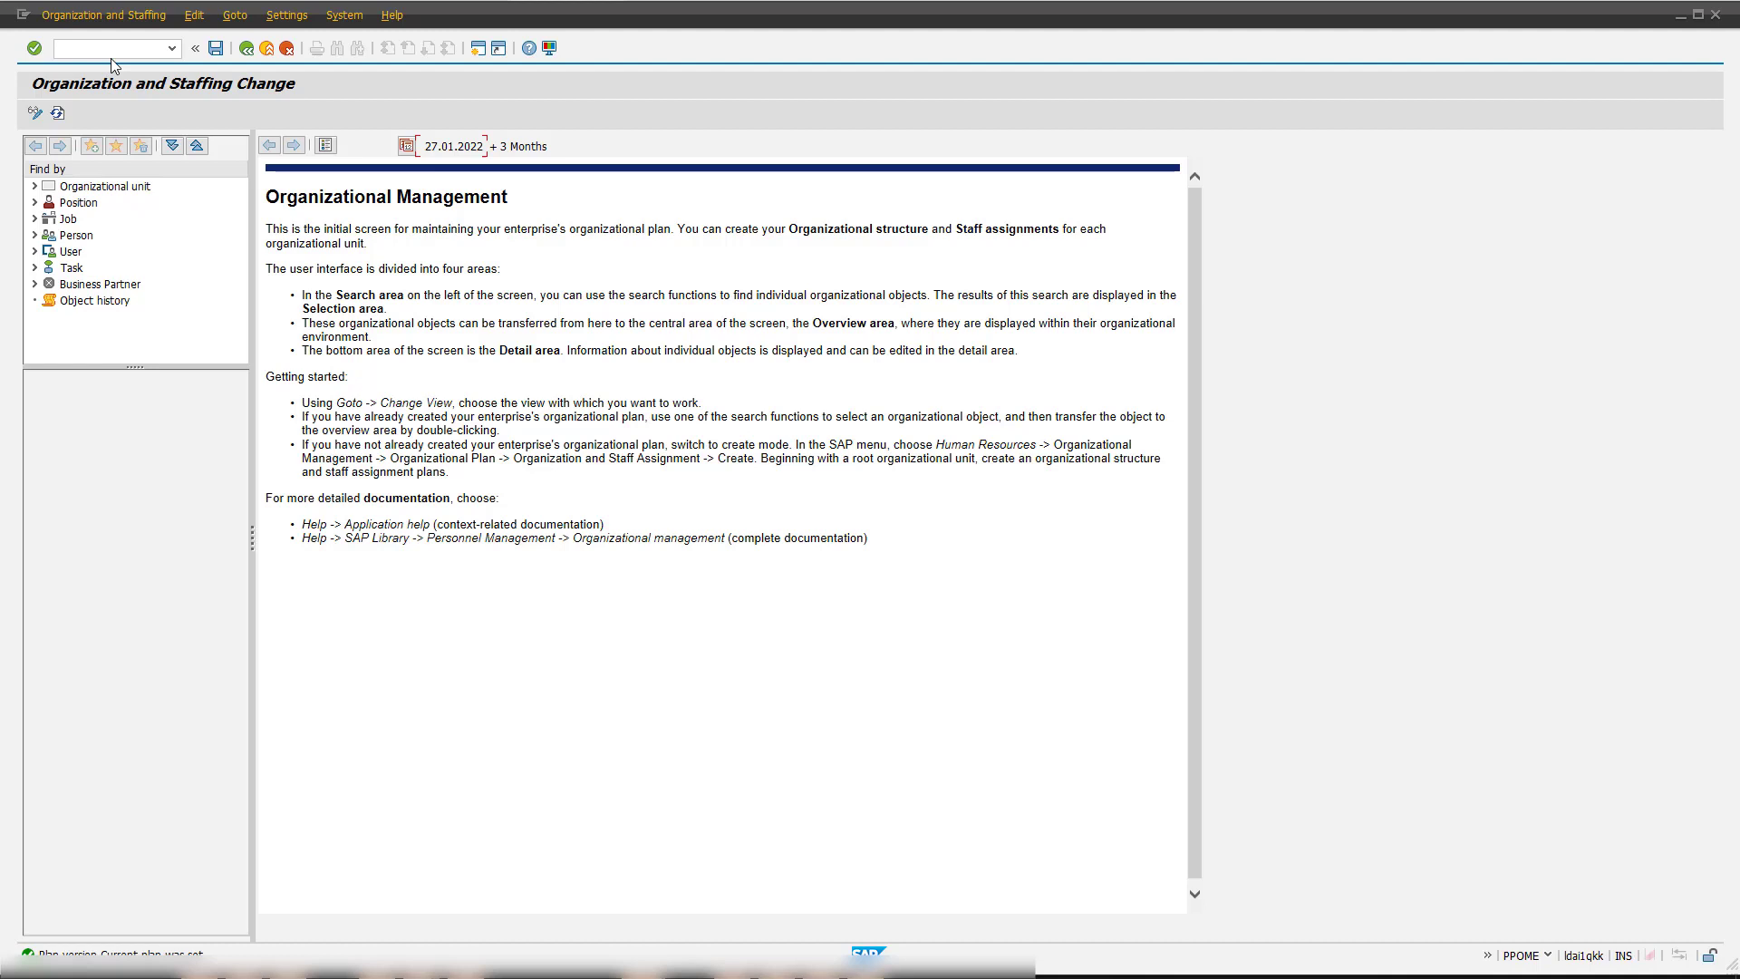
- Find the organizational unit by name with *5069638 and open its staff assignment structure
left_click(80, 193)
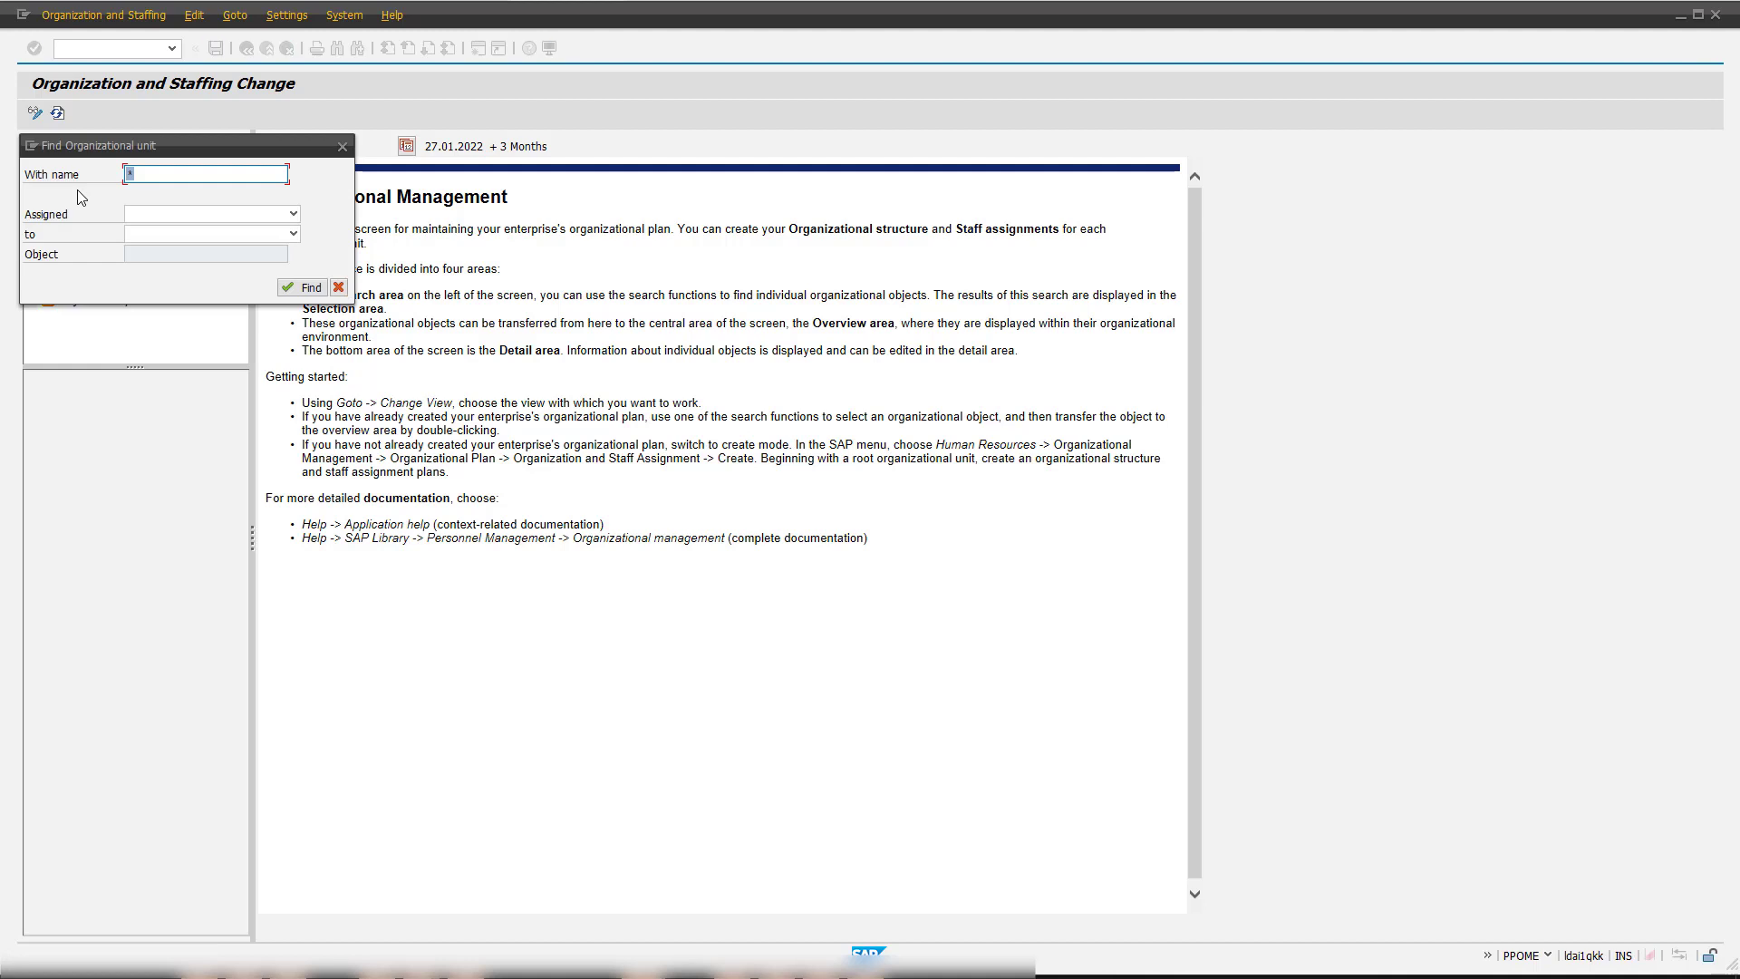
type("*5069638")
left_click(233, 290)
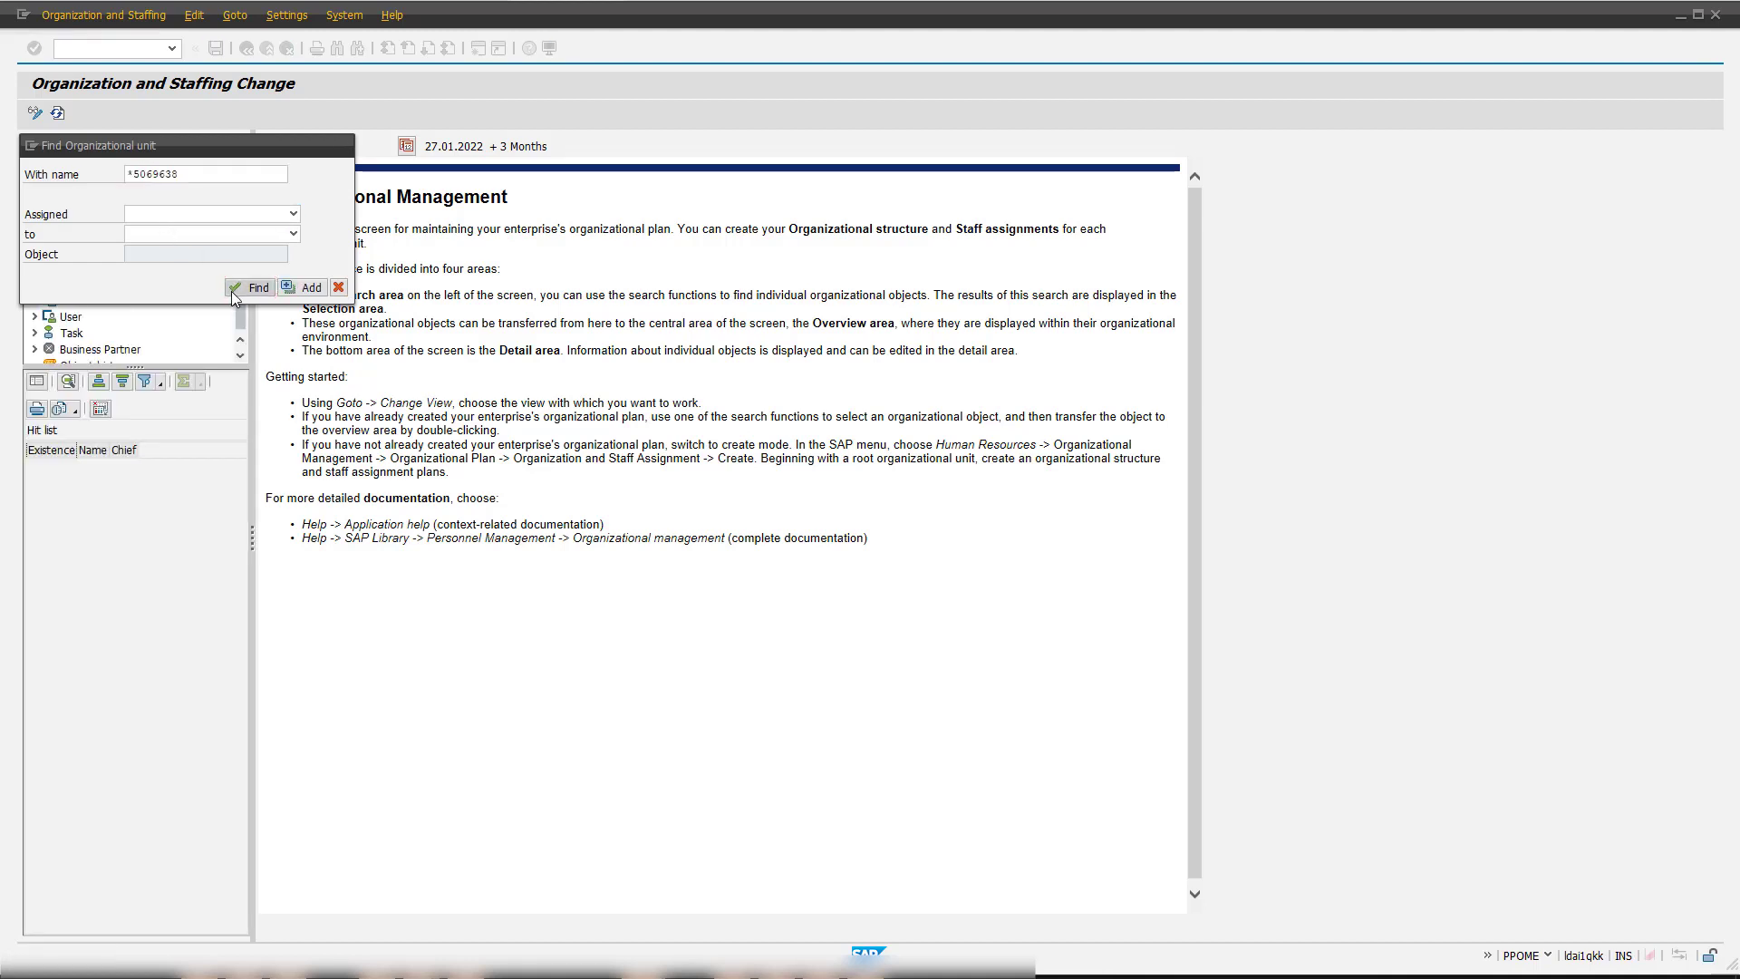
double_click(71, 464)
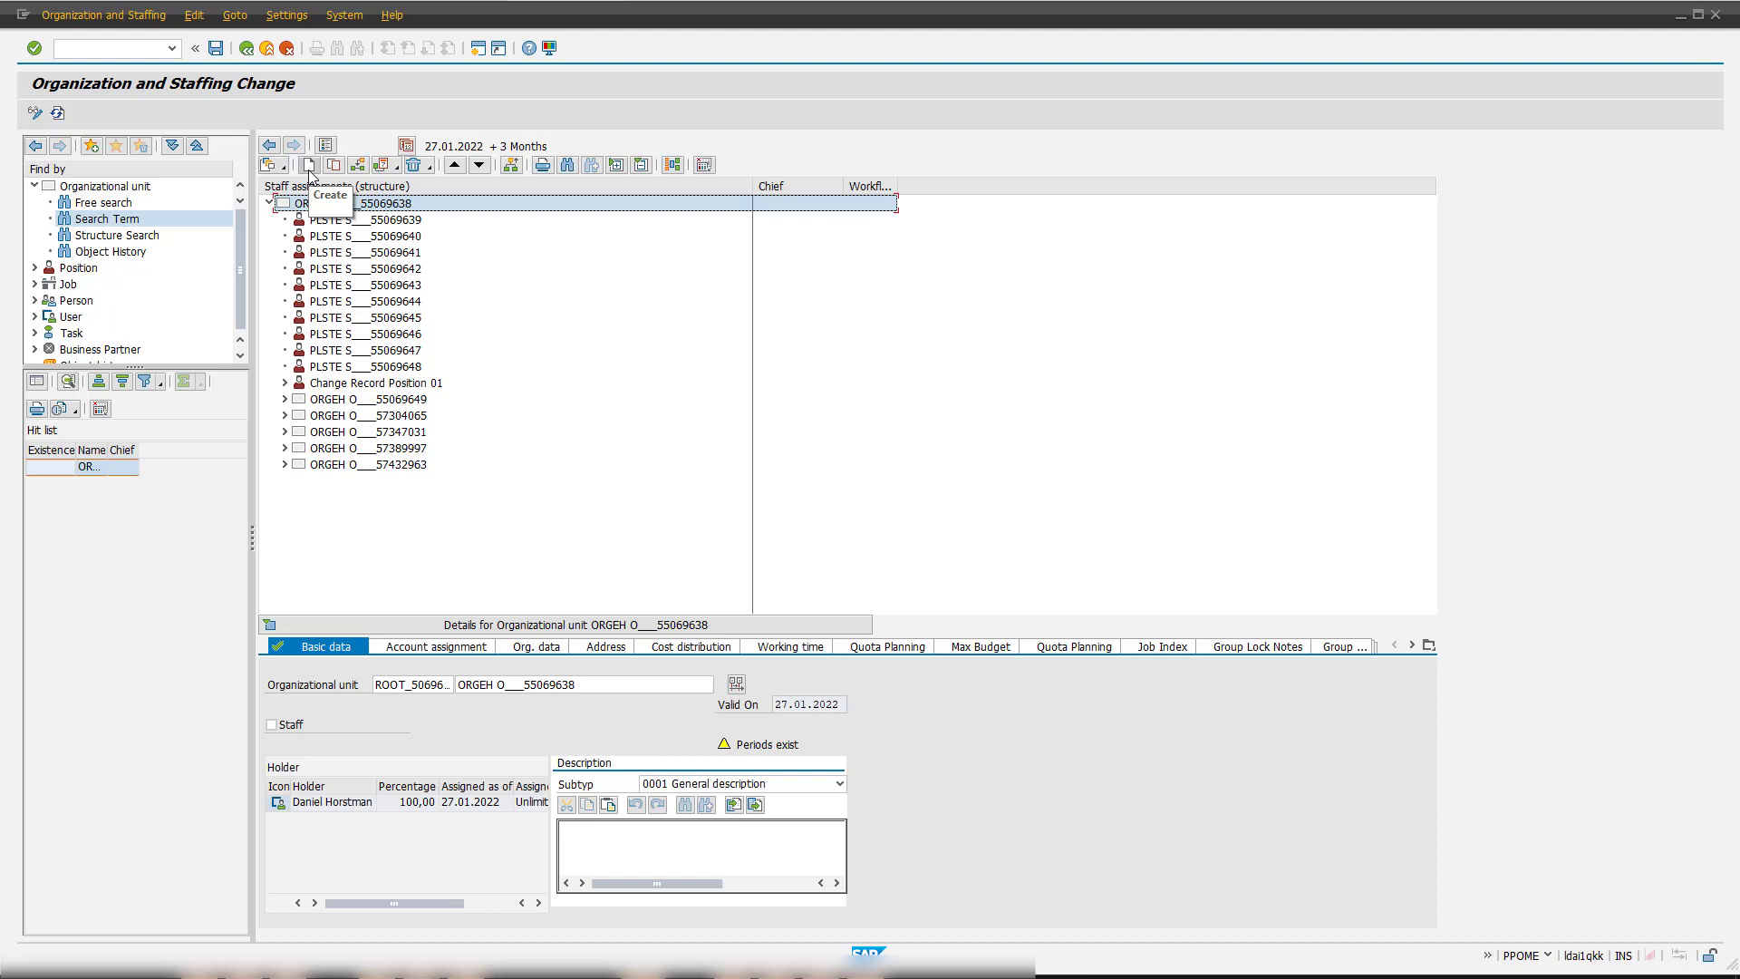
- Inspect the details of Change Record Position 01 and of the user assigned to it
double_click(319, 386)
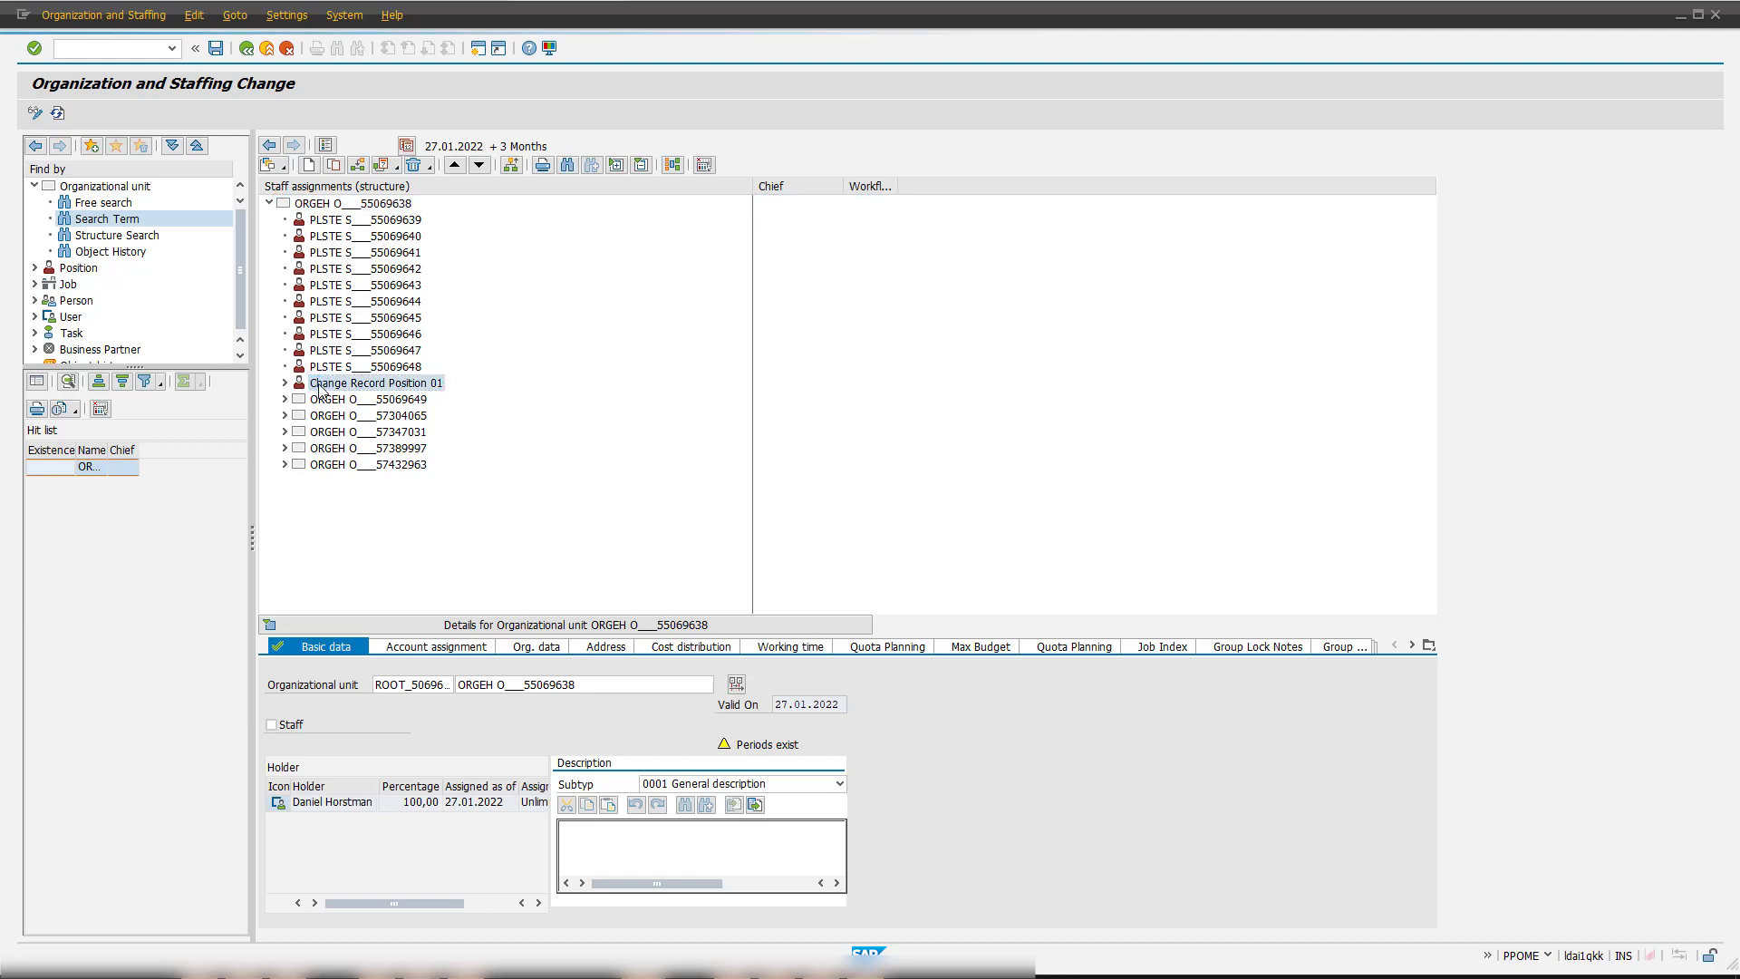
left_click(285, 383)
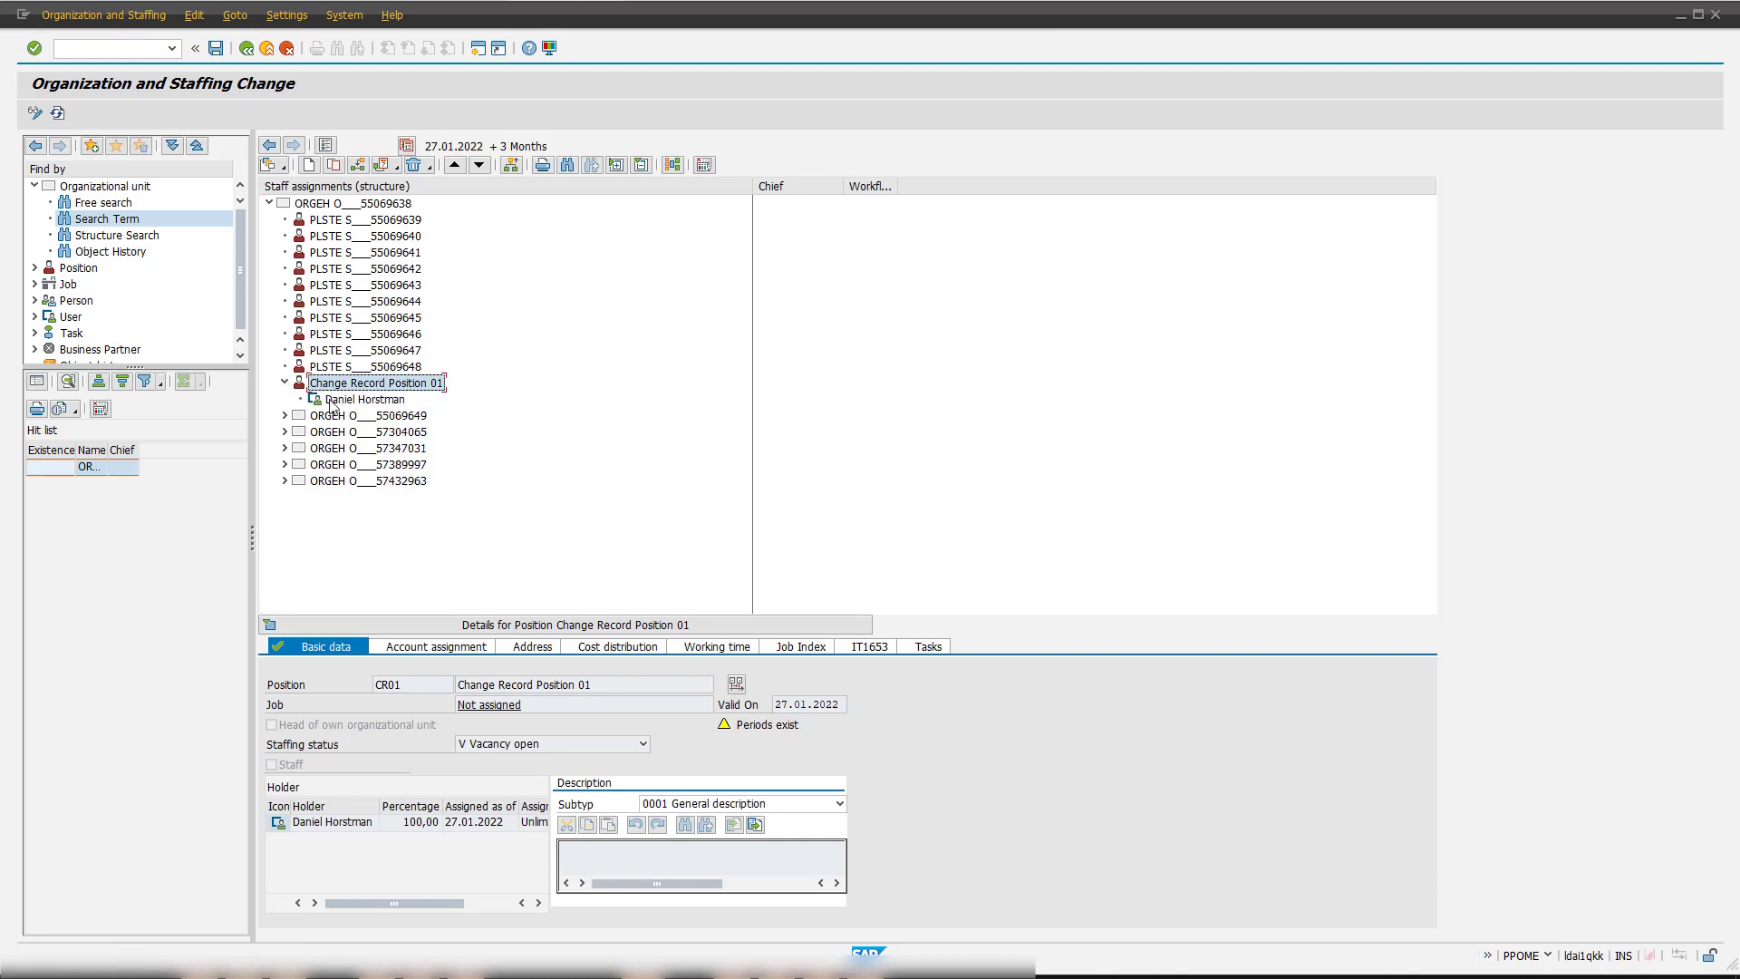
double_click(330, 404)
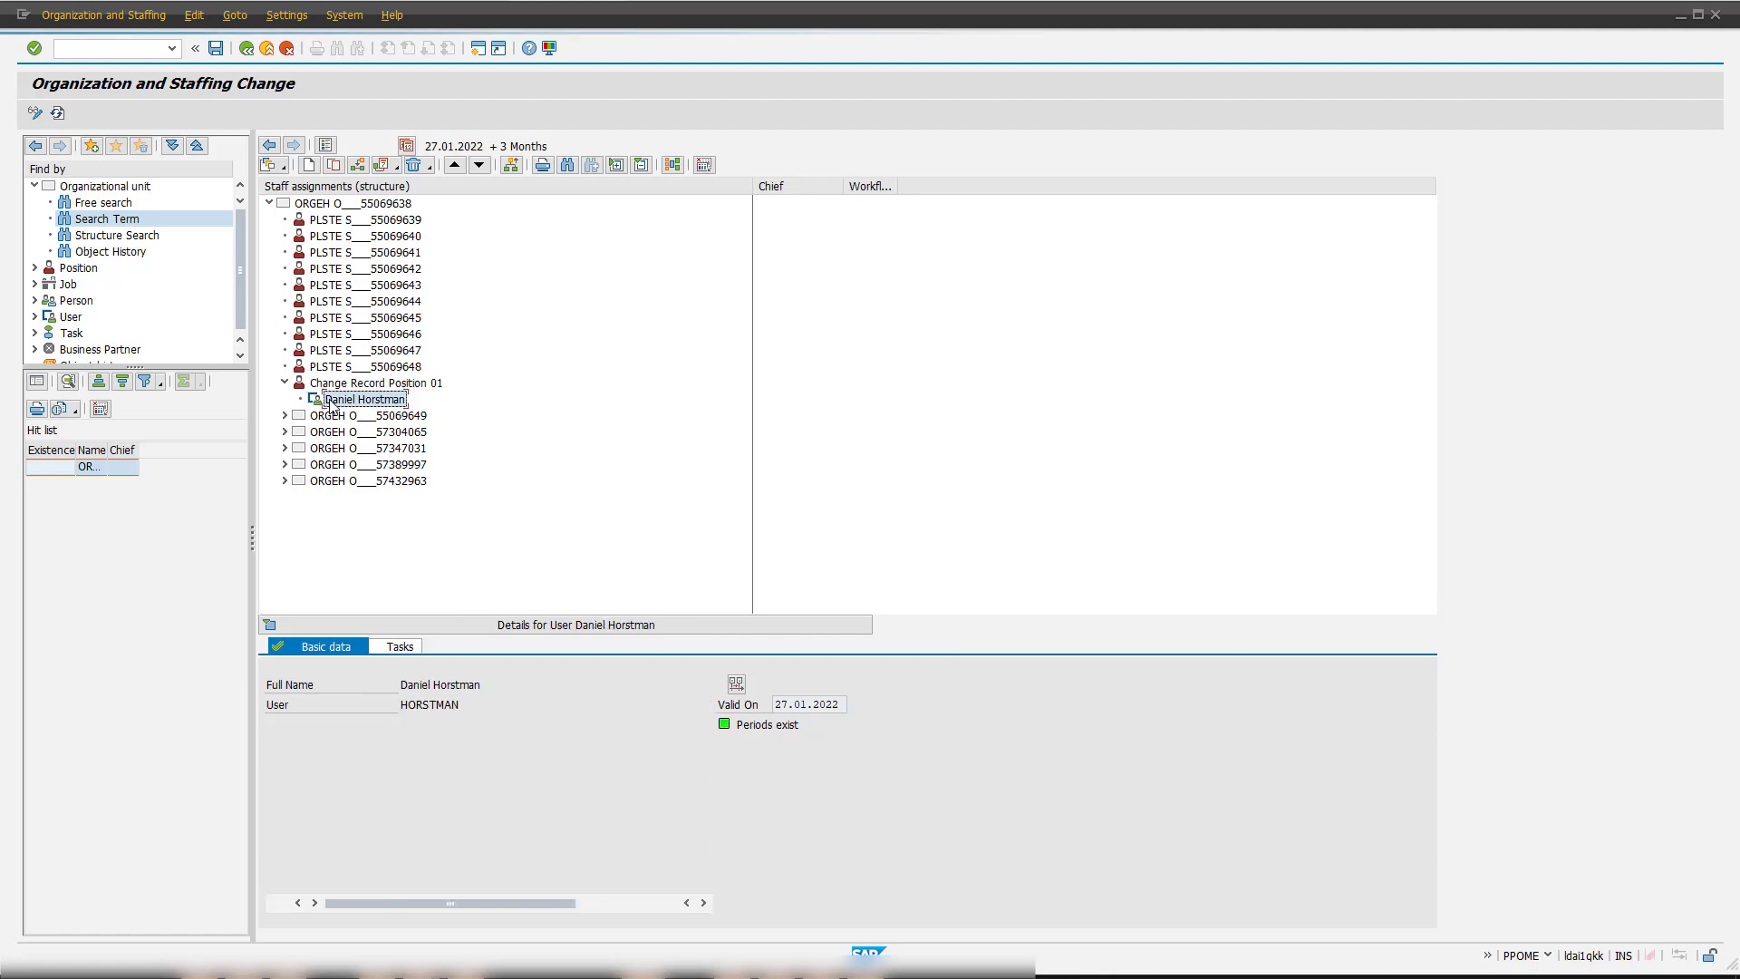
double_click(342, 384)
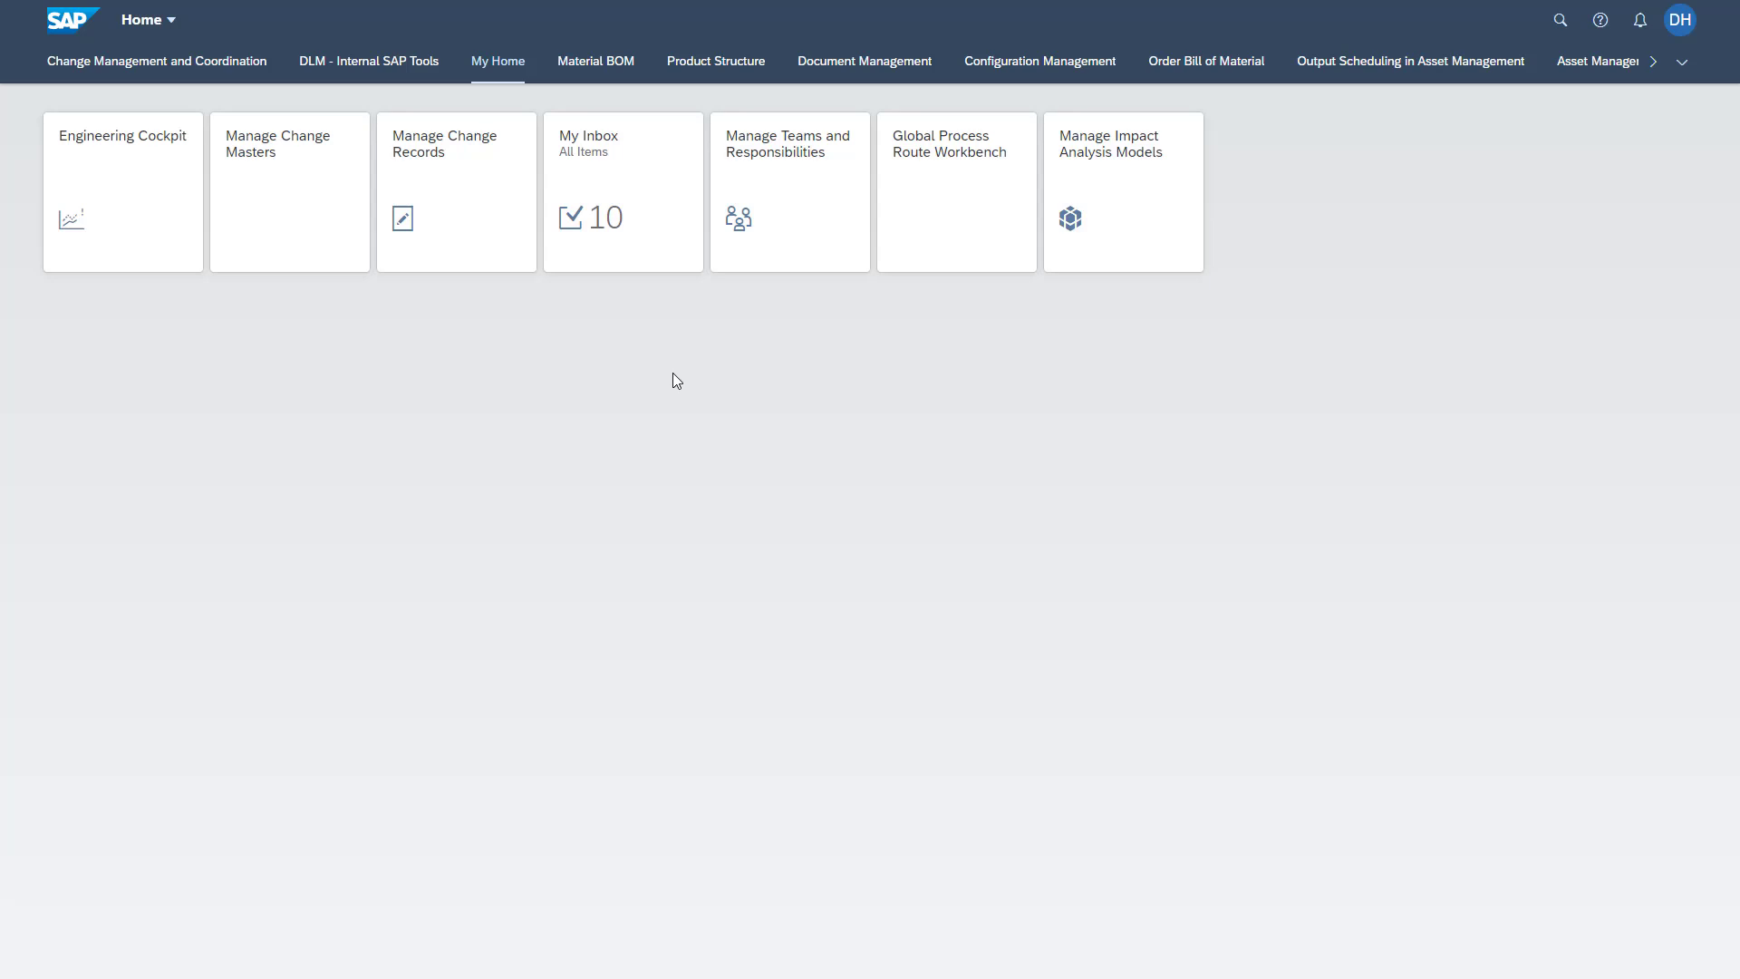
- Switch to the Global Process Route Workbench and start a new global process route template CR_DEMO_TEAMS with object type Change Record
left_click(951, 243)
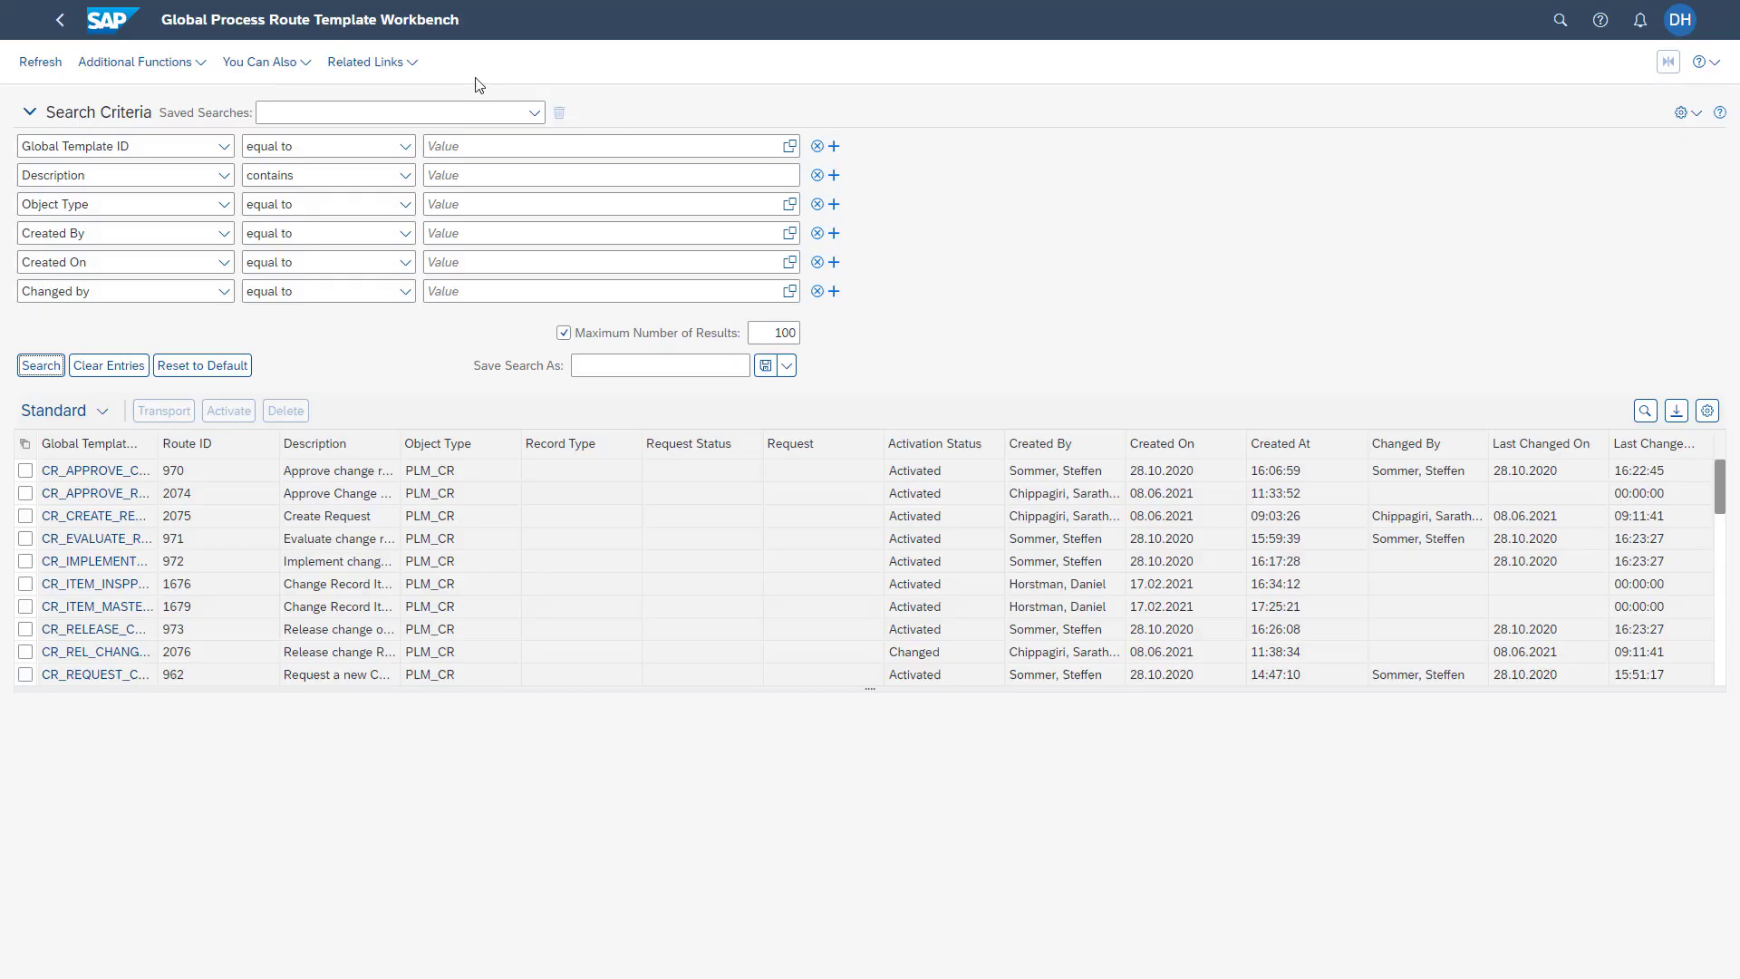
left_click(299, 63)
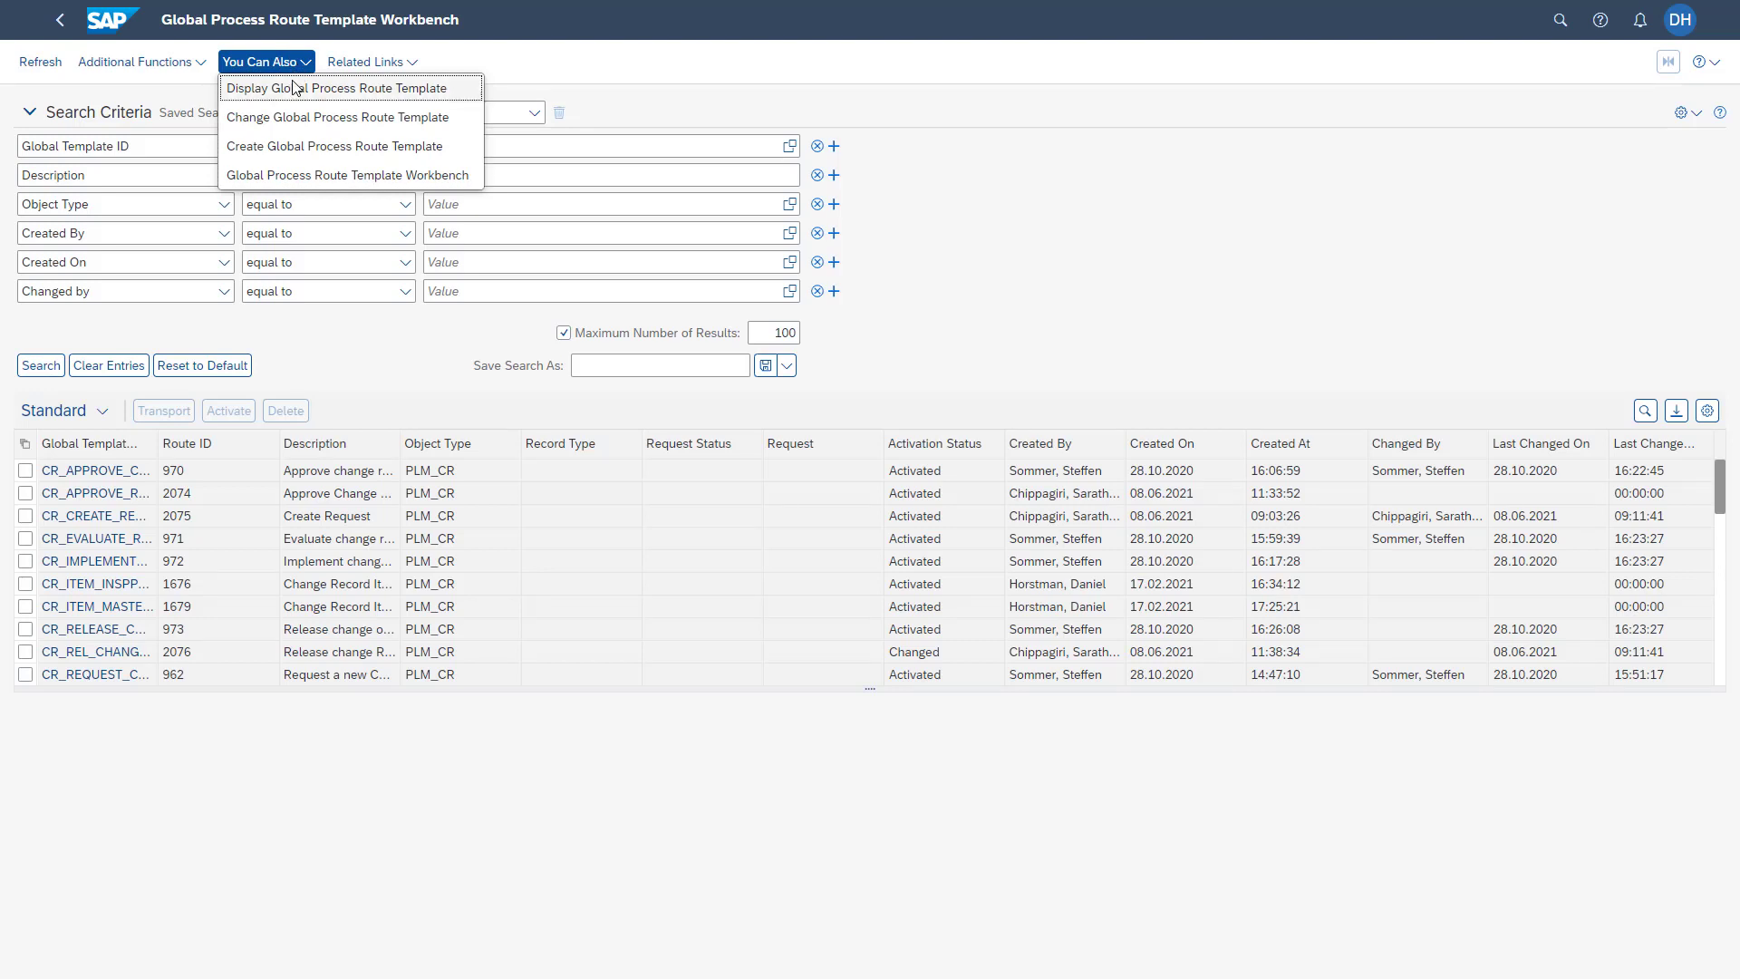
left_click(269, 148)
type("CR_D")
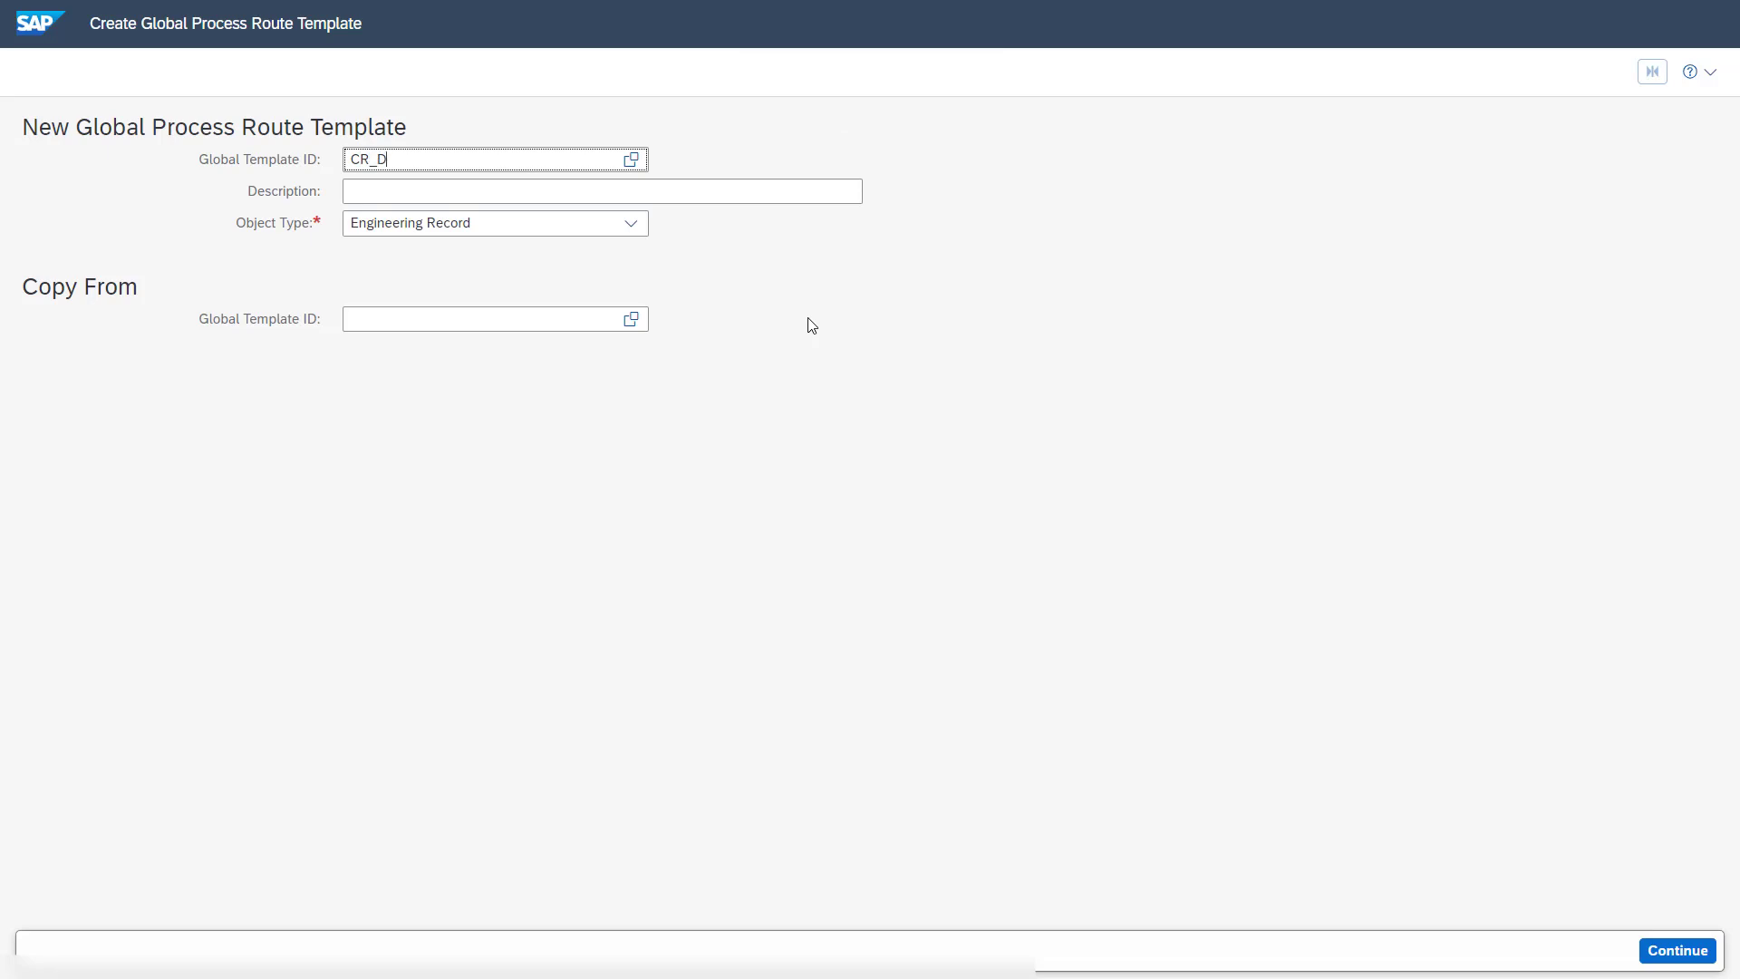
type("EMO_TEAMS")
left_click(631, 223)
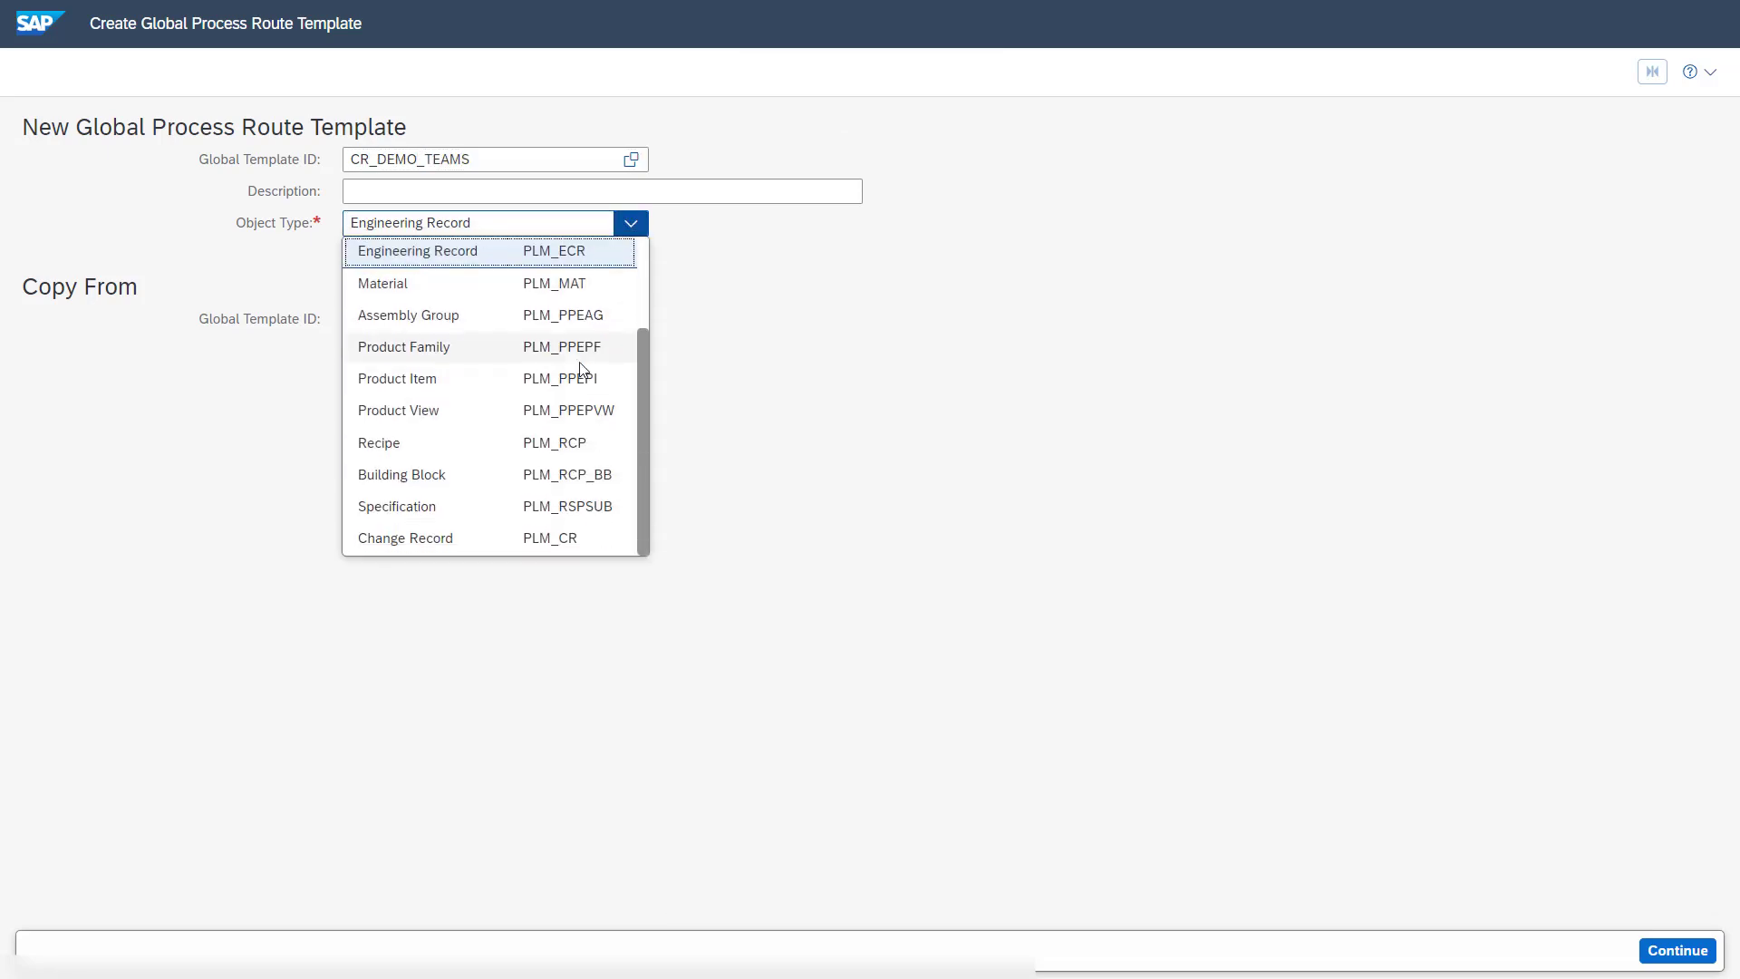
left_click(496, 535)
left_click(1705, 952)
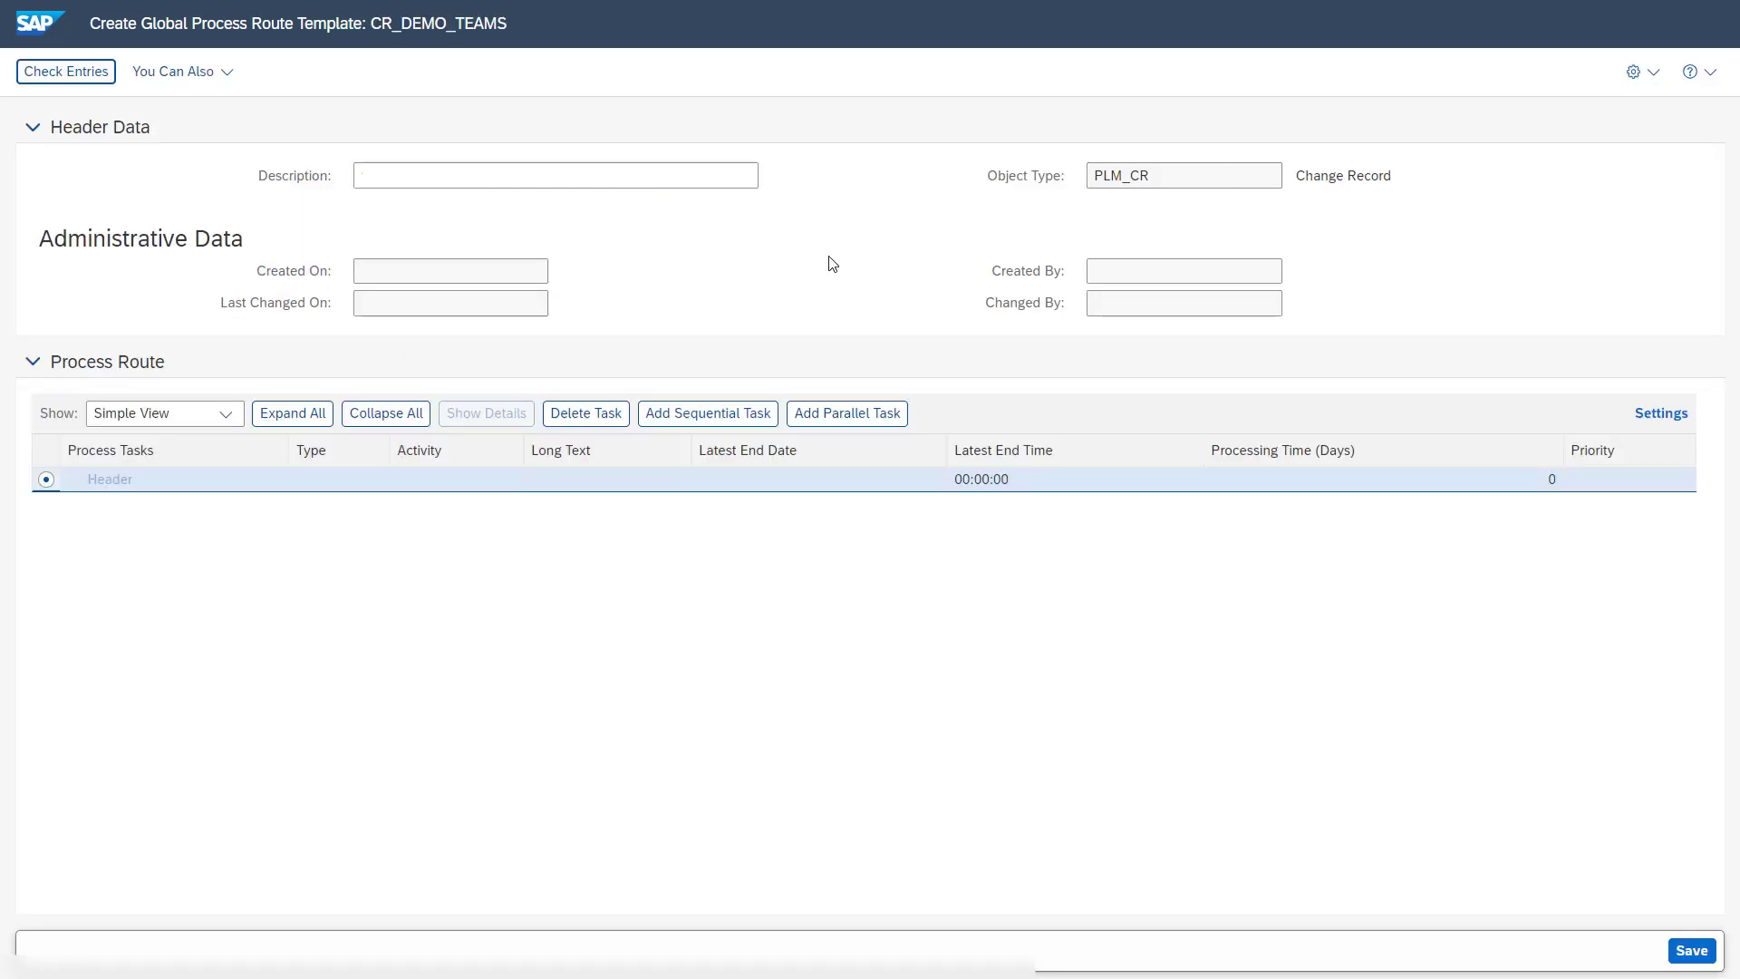
- Start adding a sequential task to the process route header with agent type User Group
left_click(664, 423)
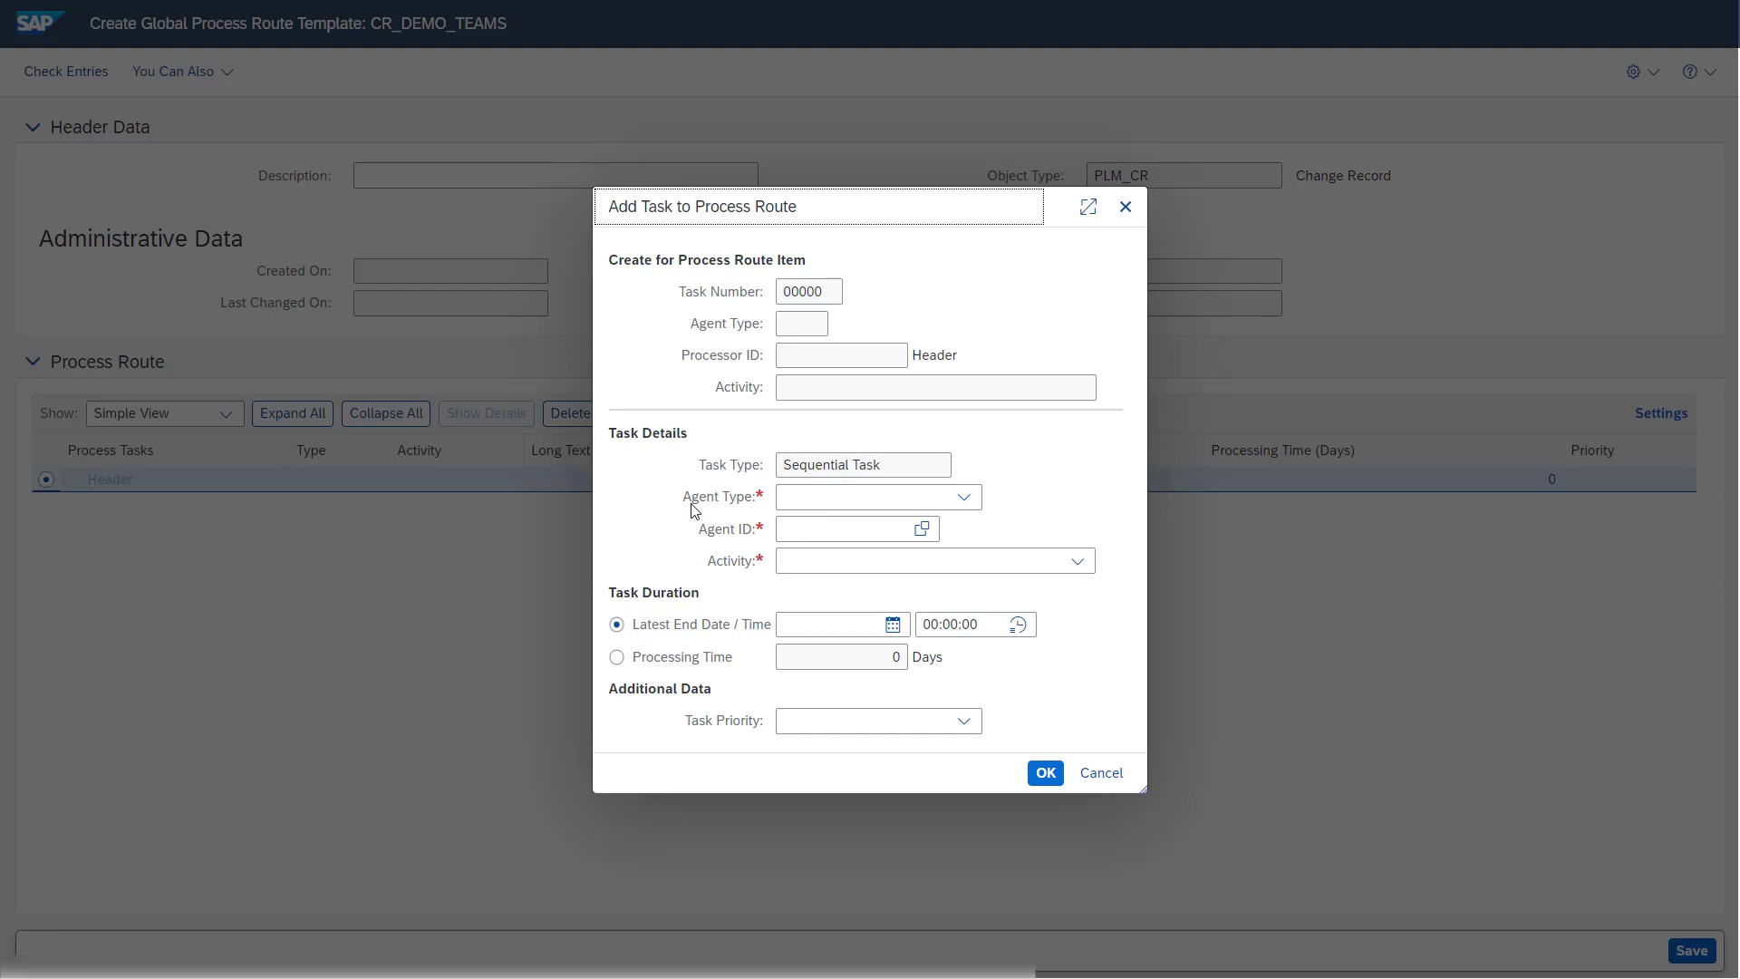
left_click(966, 500)
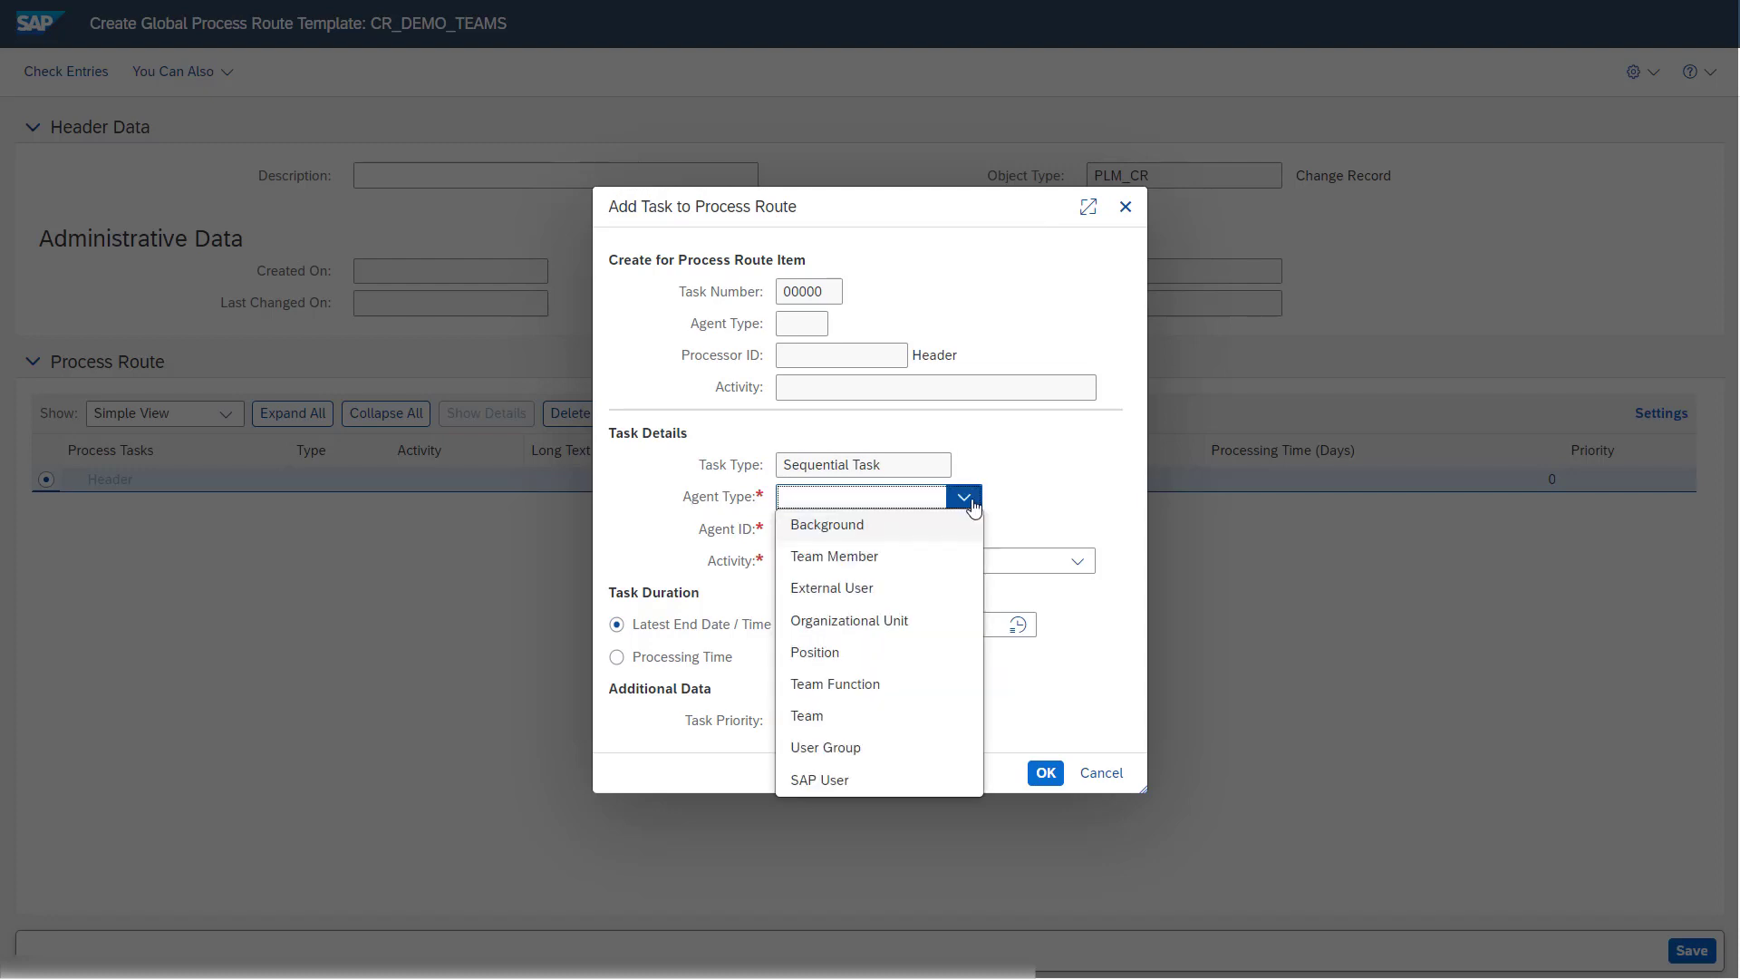
left_click(912, 759)
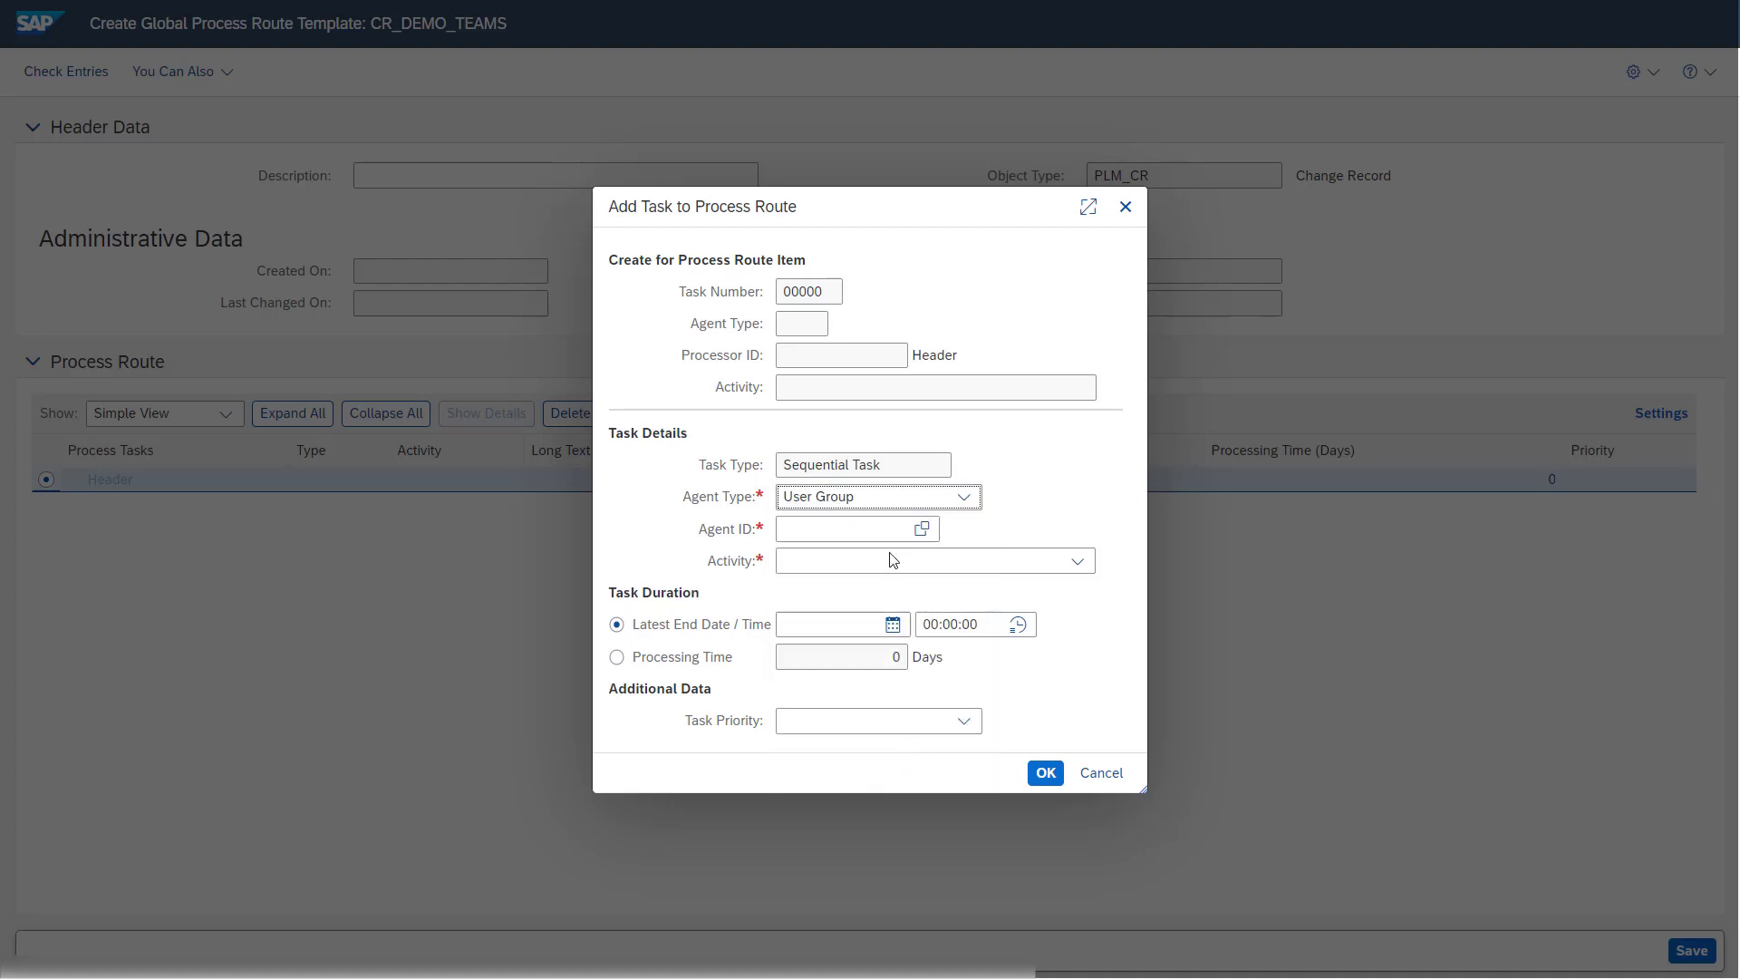
- View the user groups available as the task's agent ID and leave the selection without choosing one
left_click(922, 533)
left_click(922, 531)
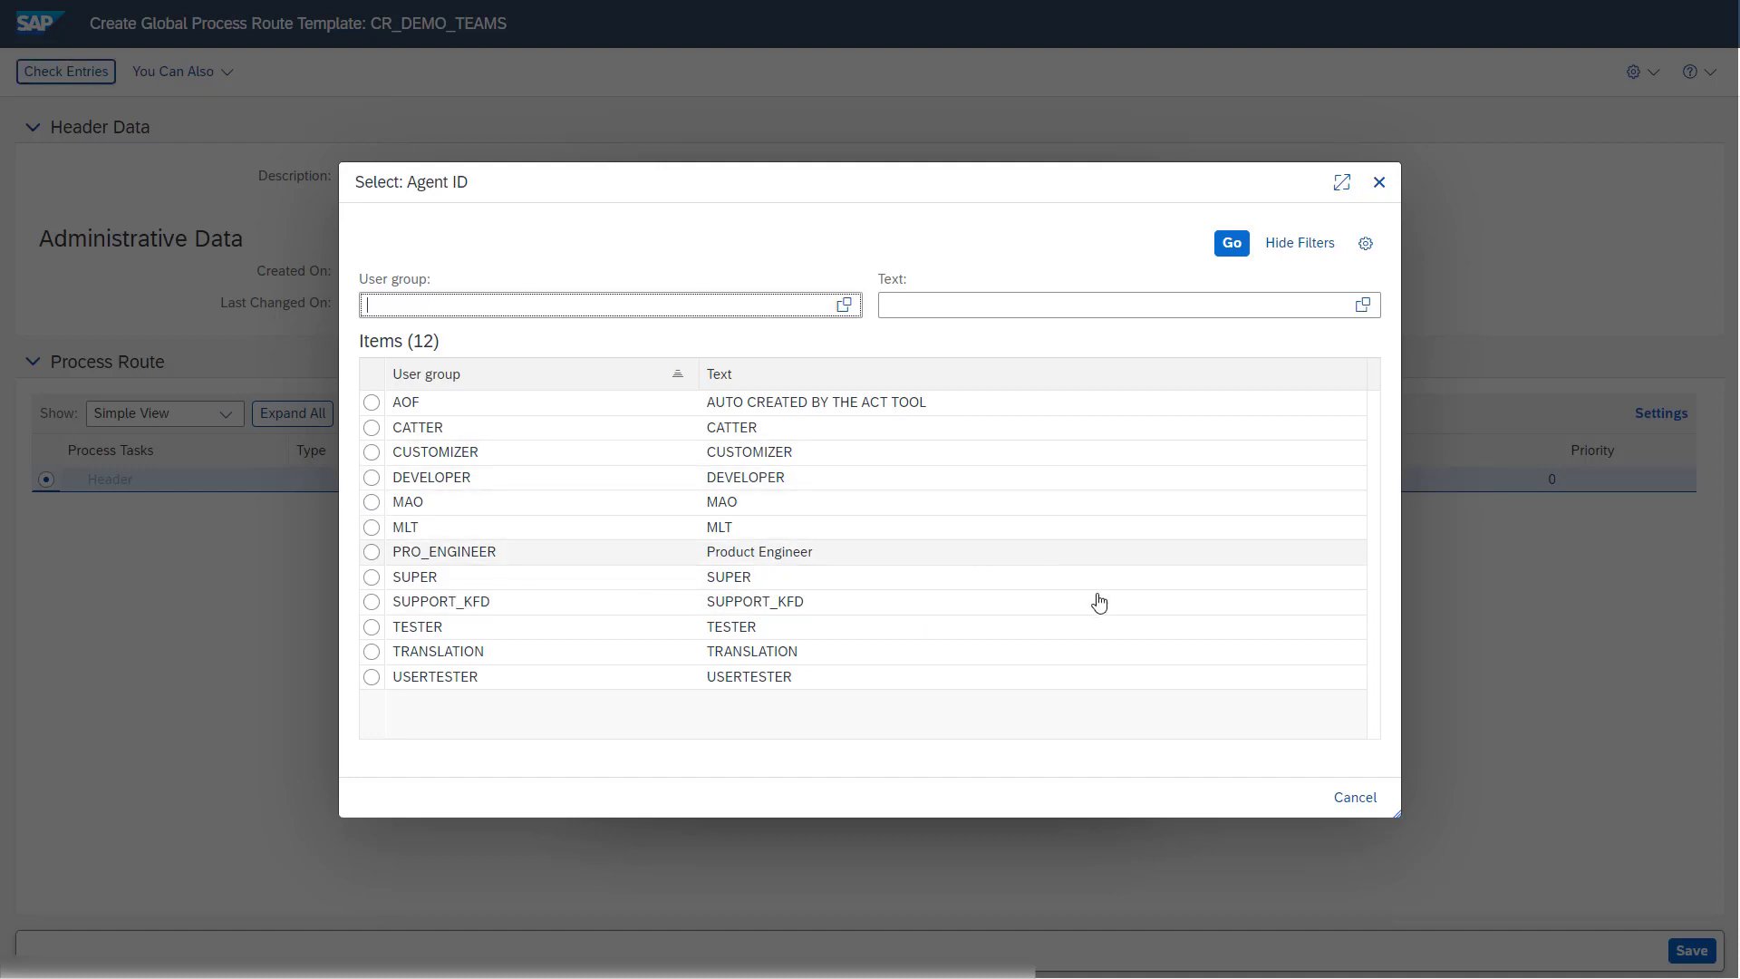
left_click(1352, 796)
- Set the agent type to Team, choose the ENGINEERING team as agent with activity Adopt Changes, and add the task
left_click(964, 497)
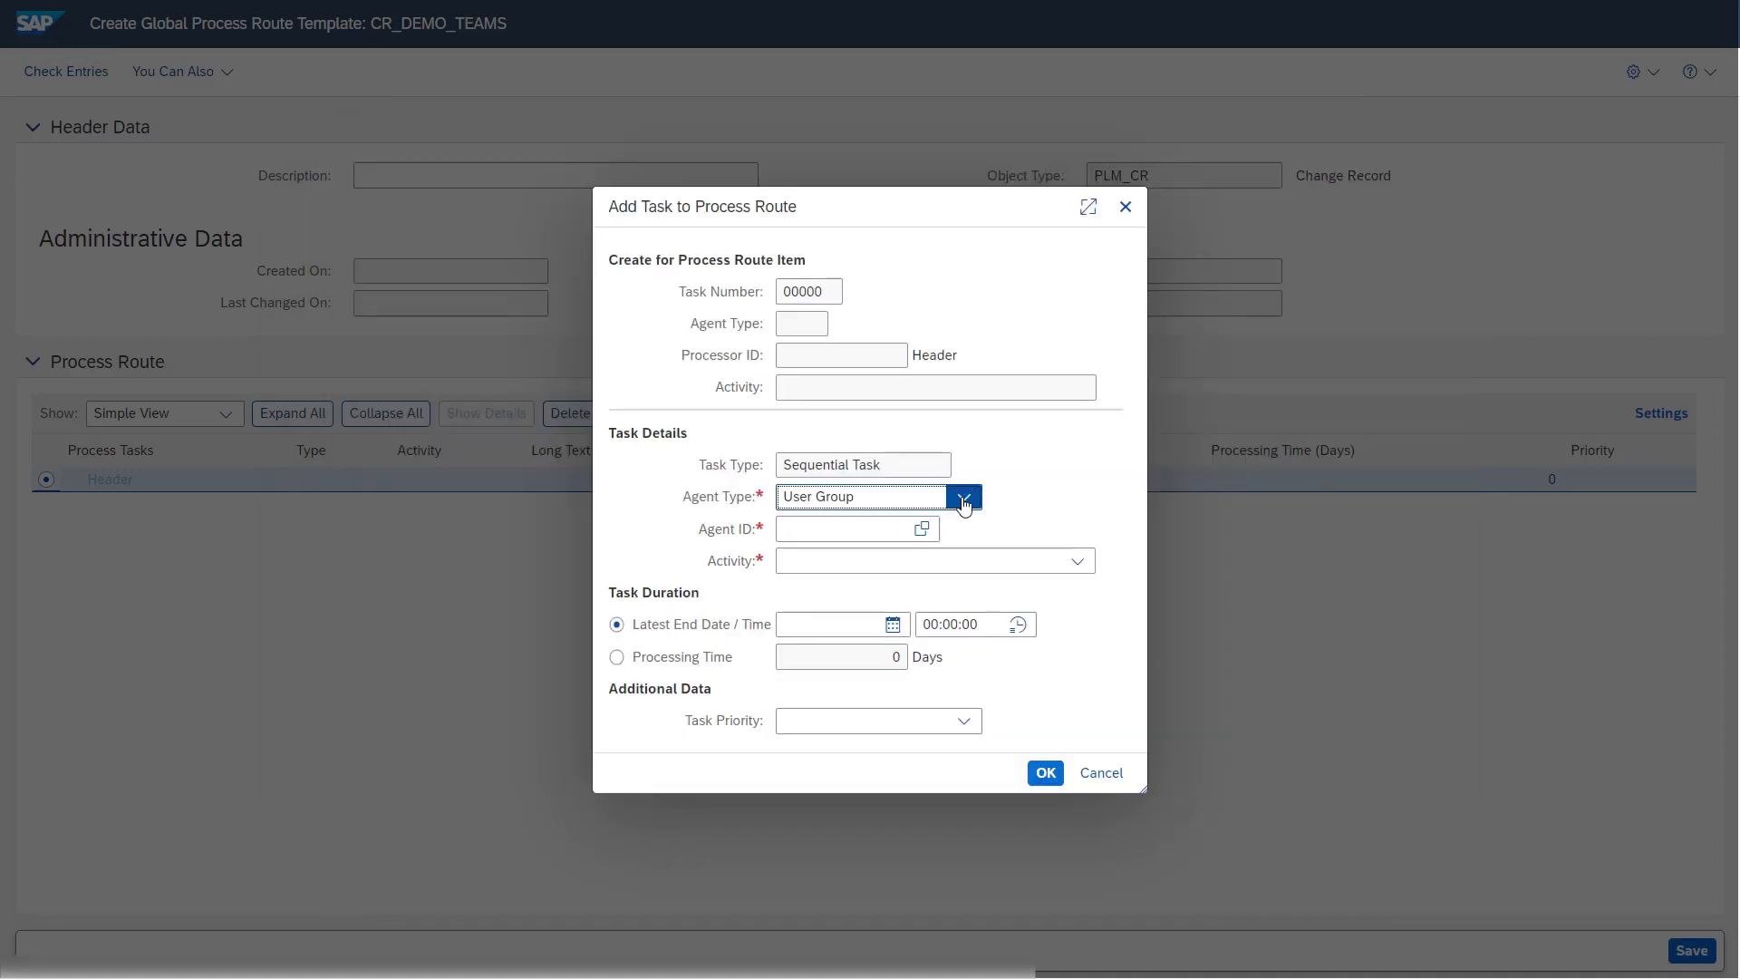
left_click(918, 716)
left_click(923, 534)
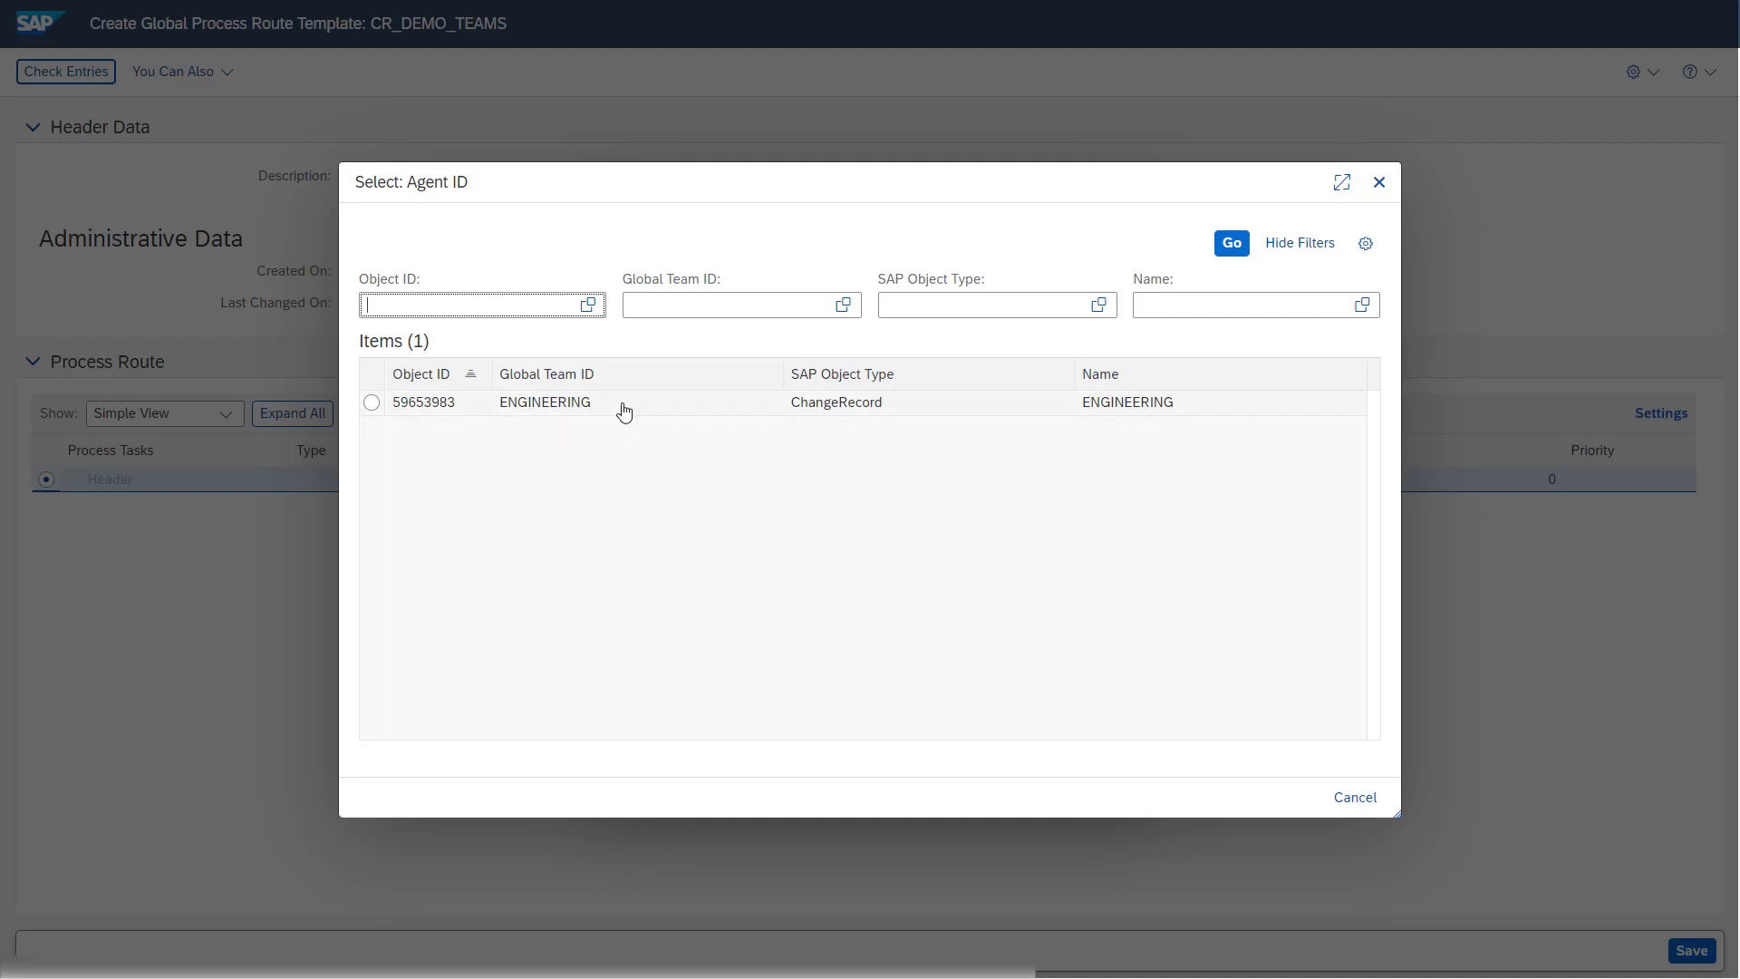
left_click(517, 409)
left_click(1091, 562)
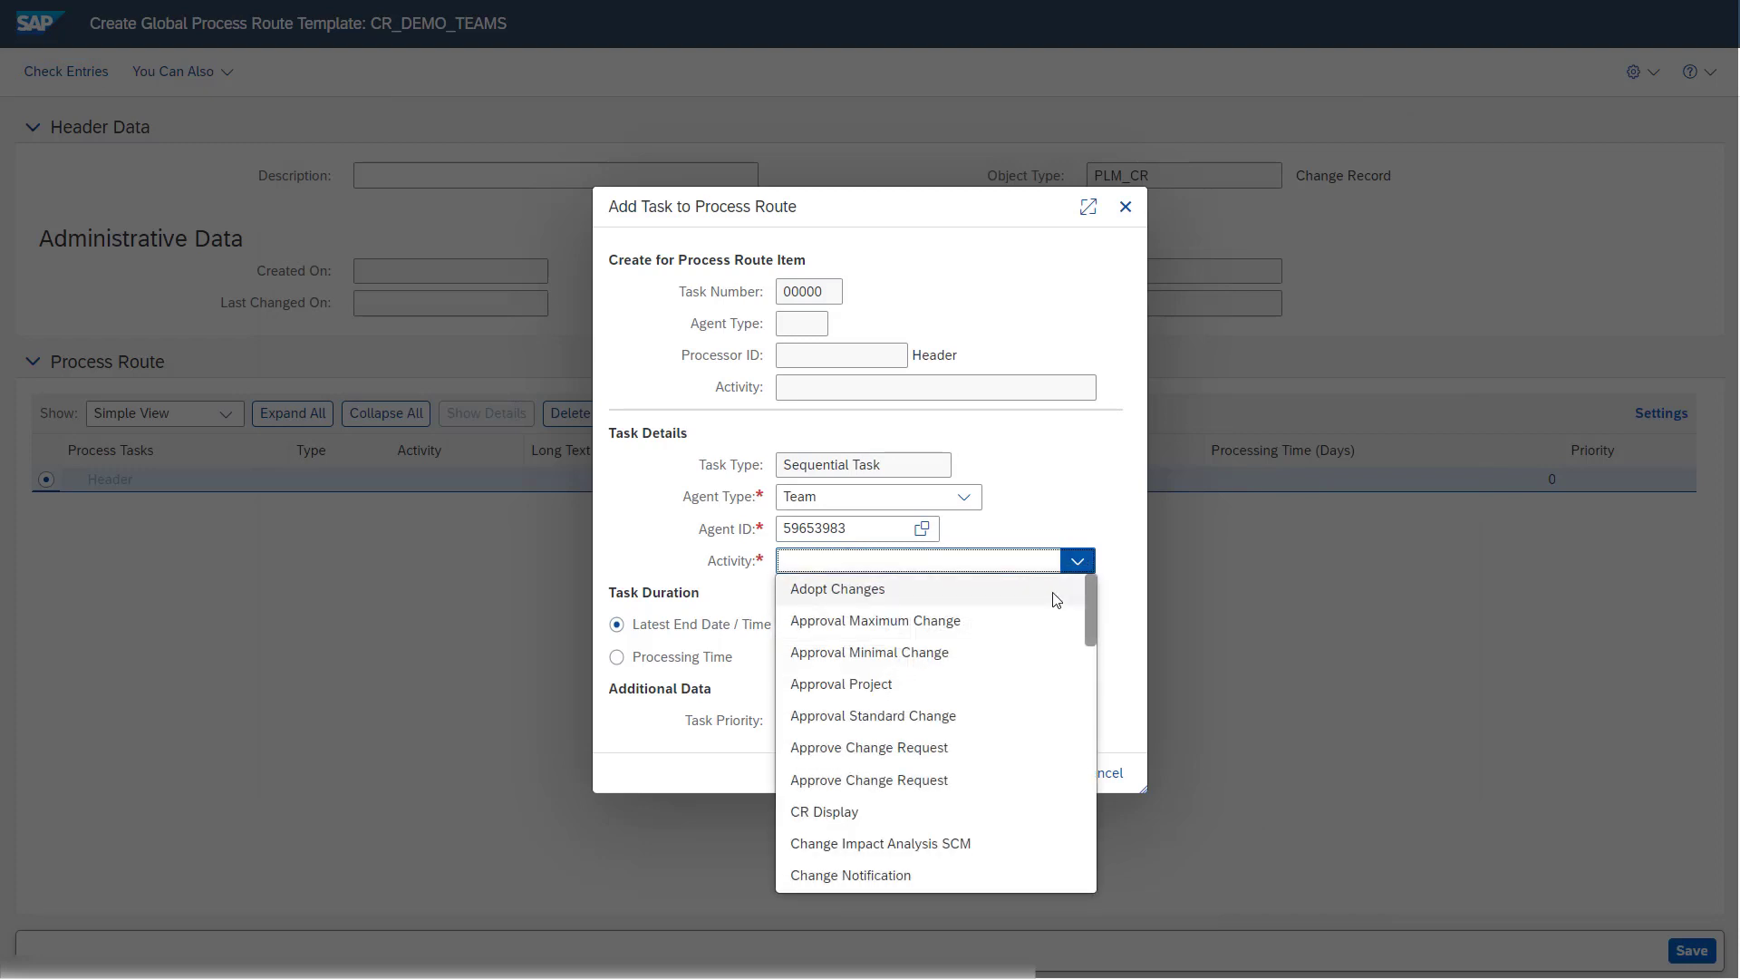
left_click(992, 591)
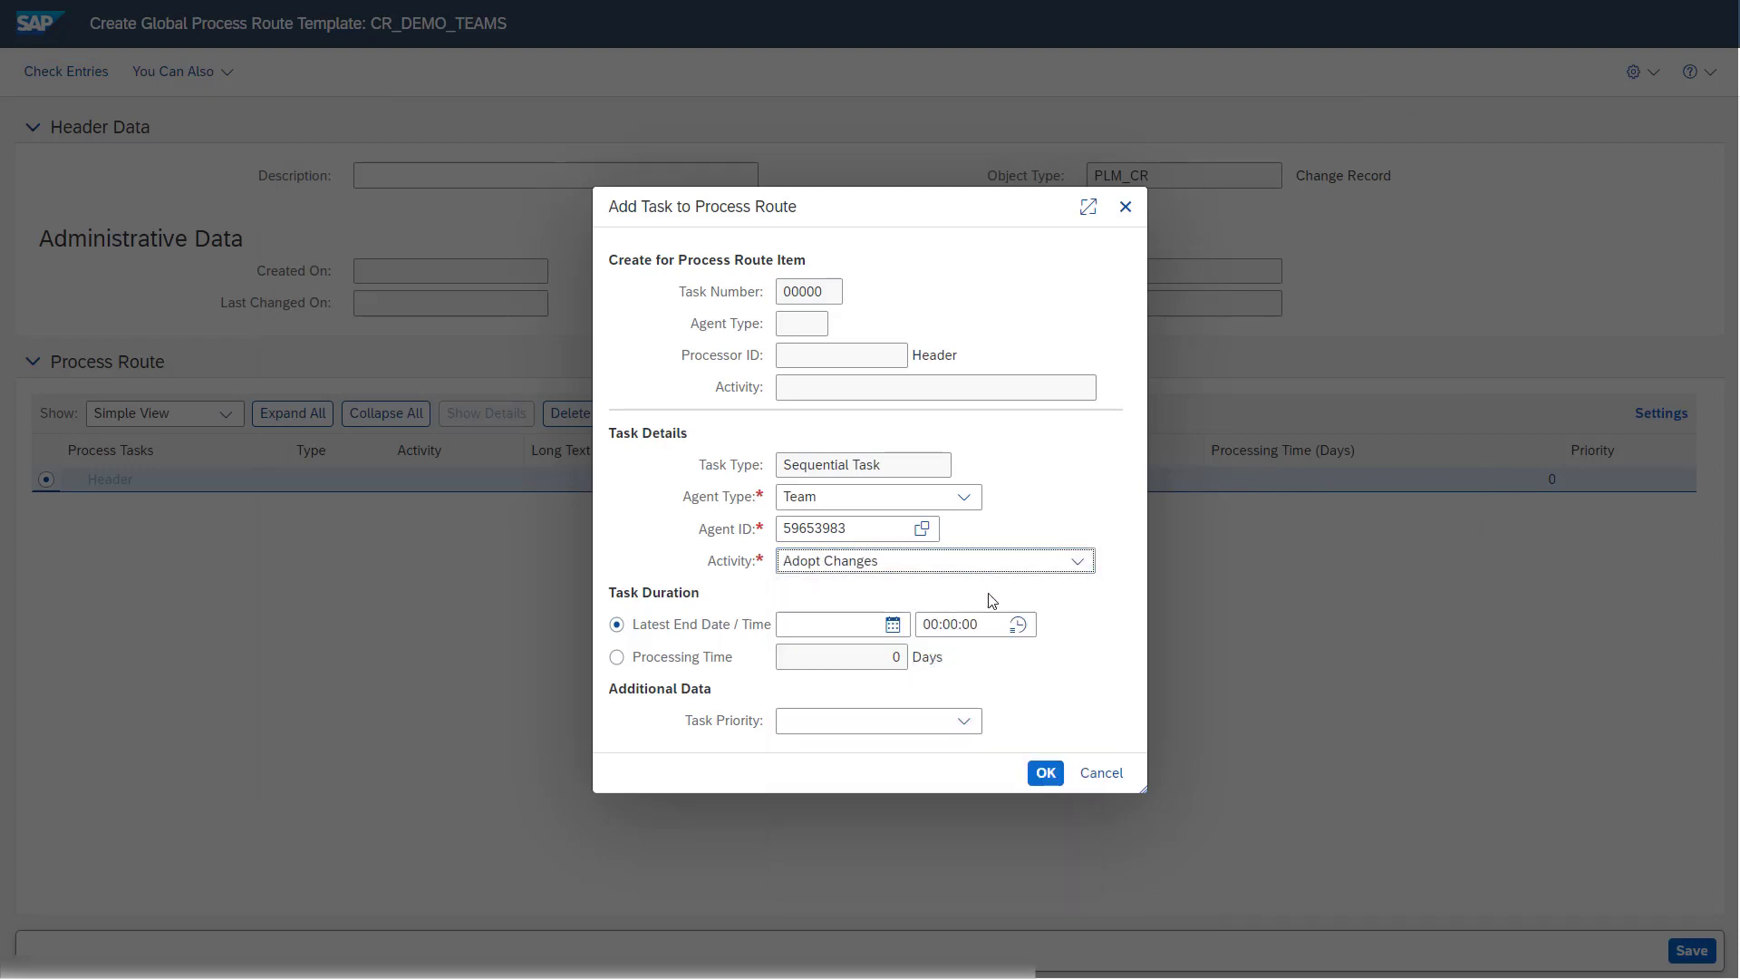
left_click(1048, 773)
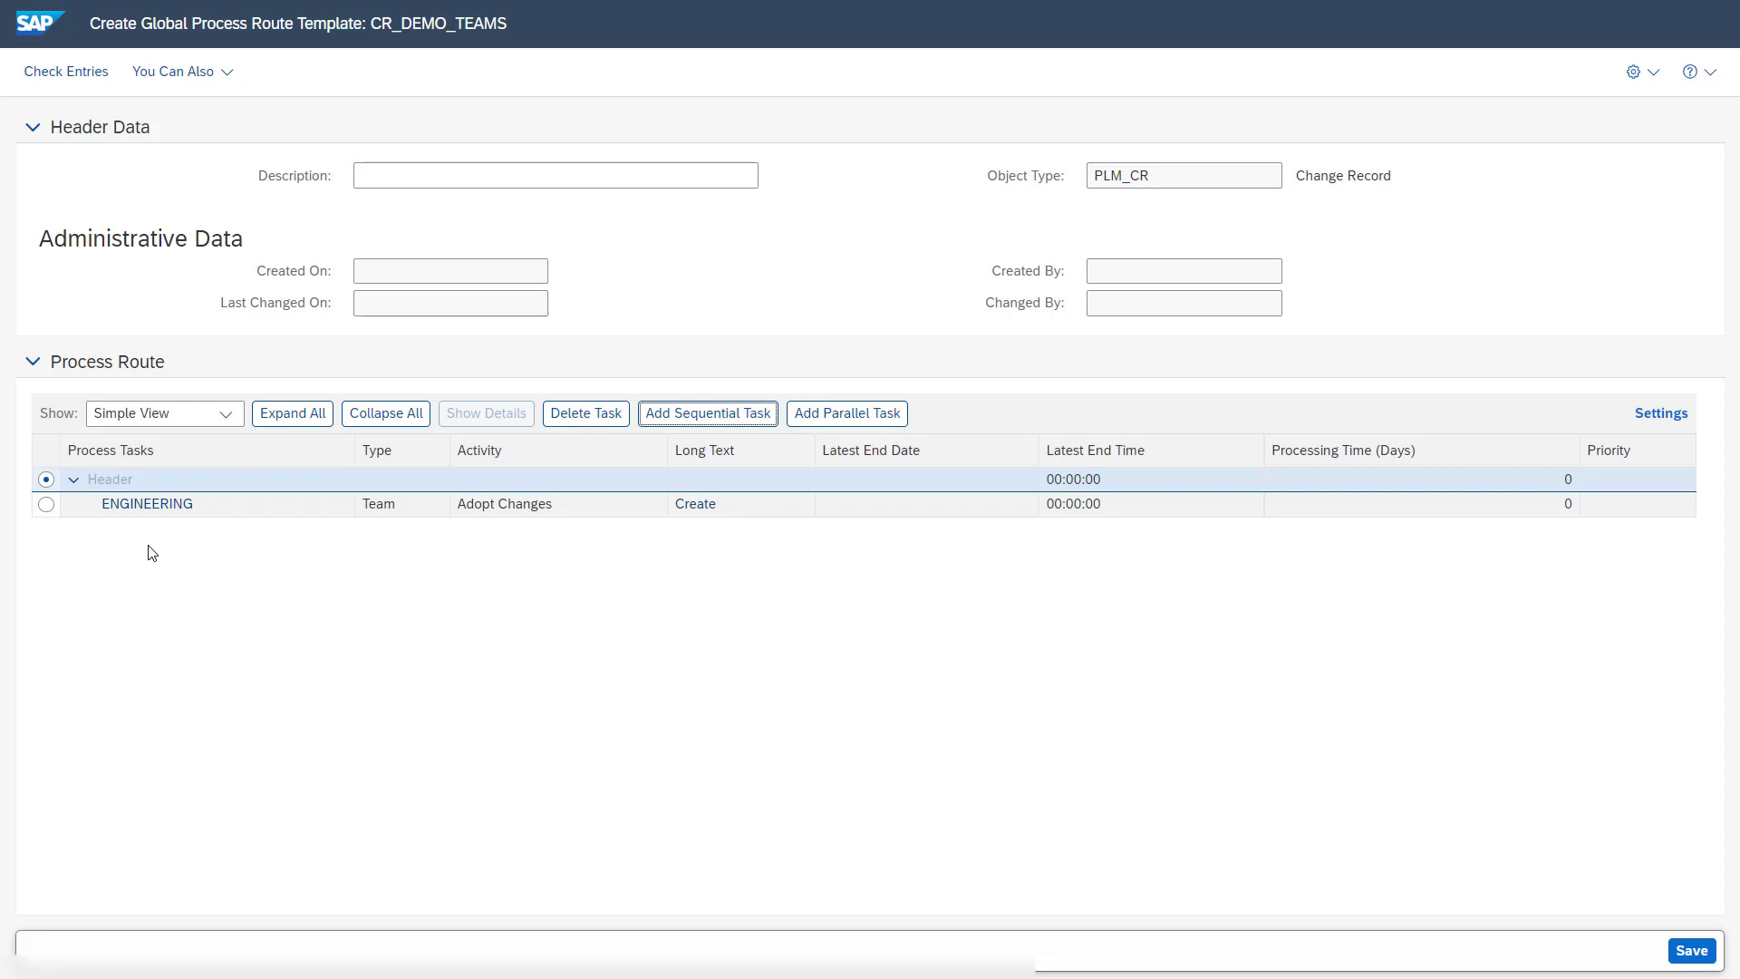
- Add a sequential task to the header for team function PLM_BOMENG with activity Change Impact Analysis SCM
left_click(687, 422)
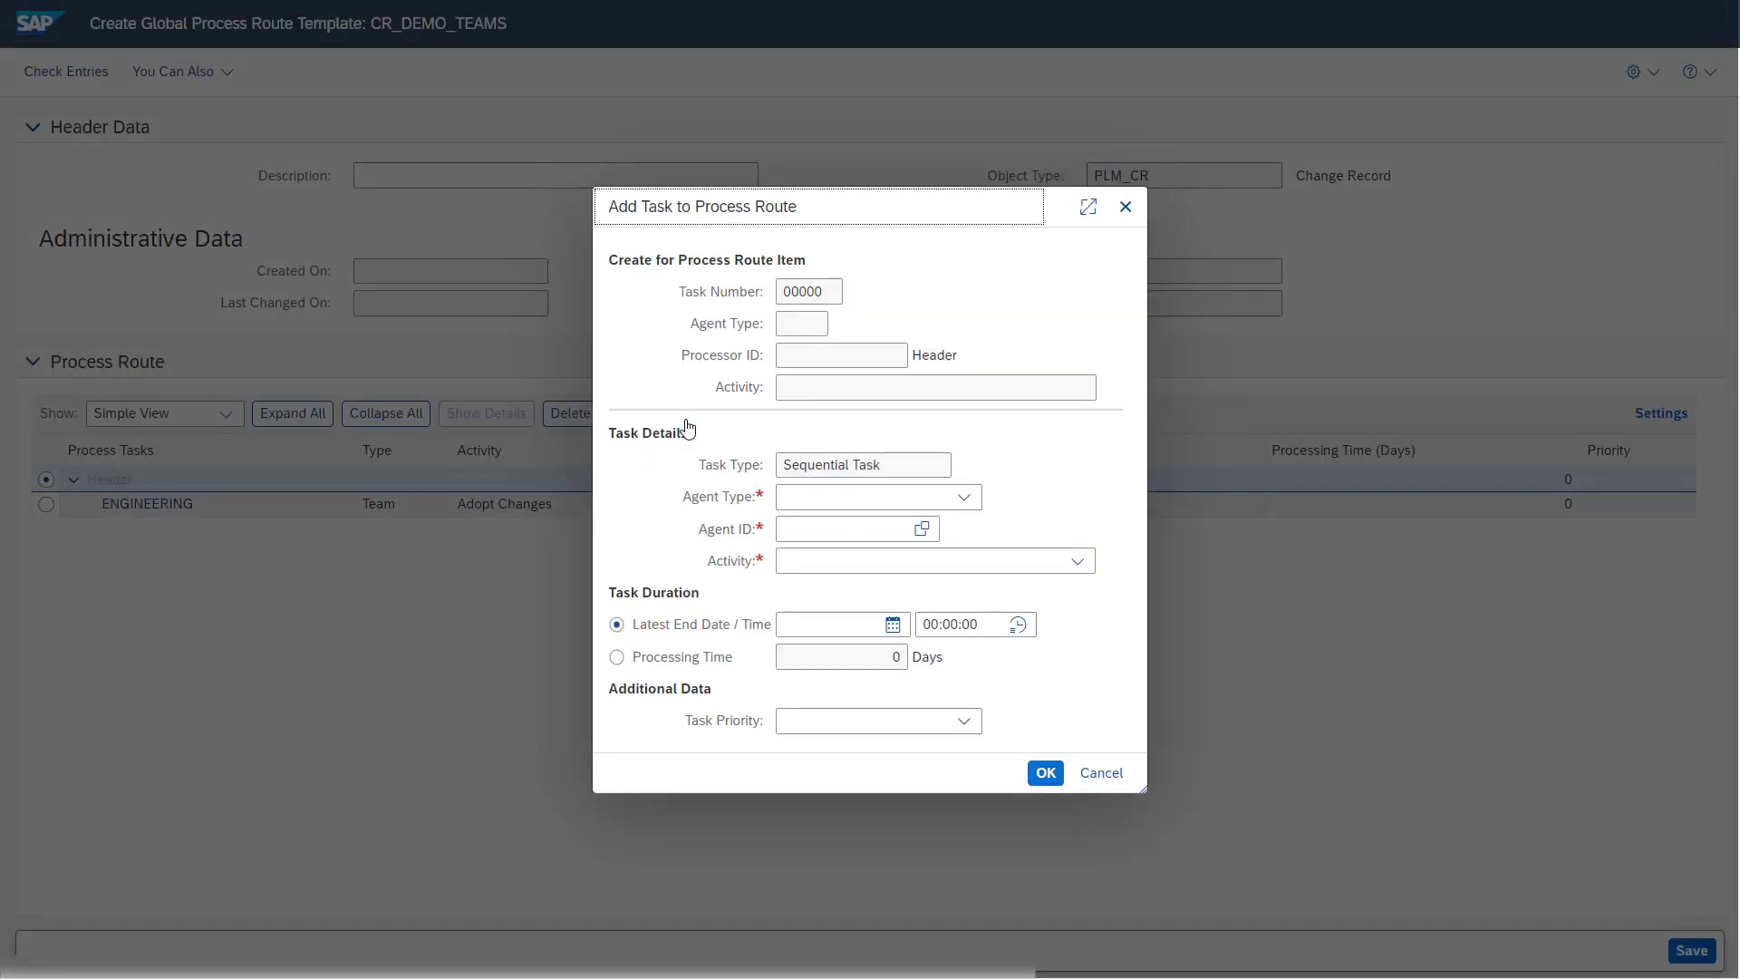
left_click(972, 501)
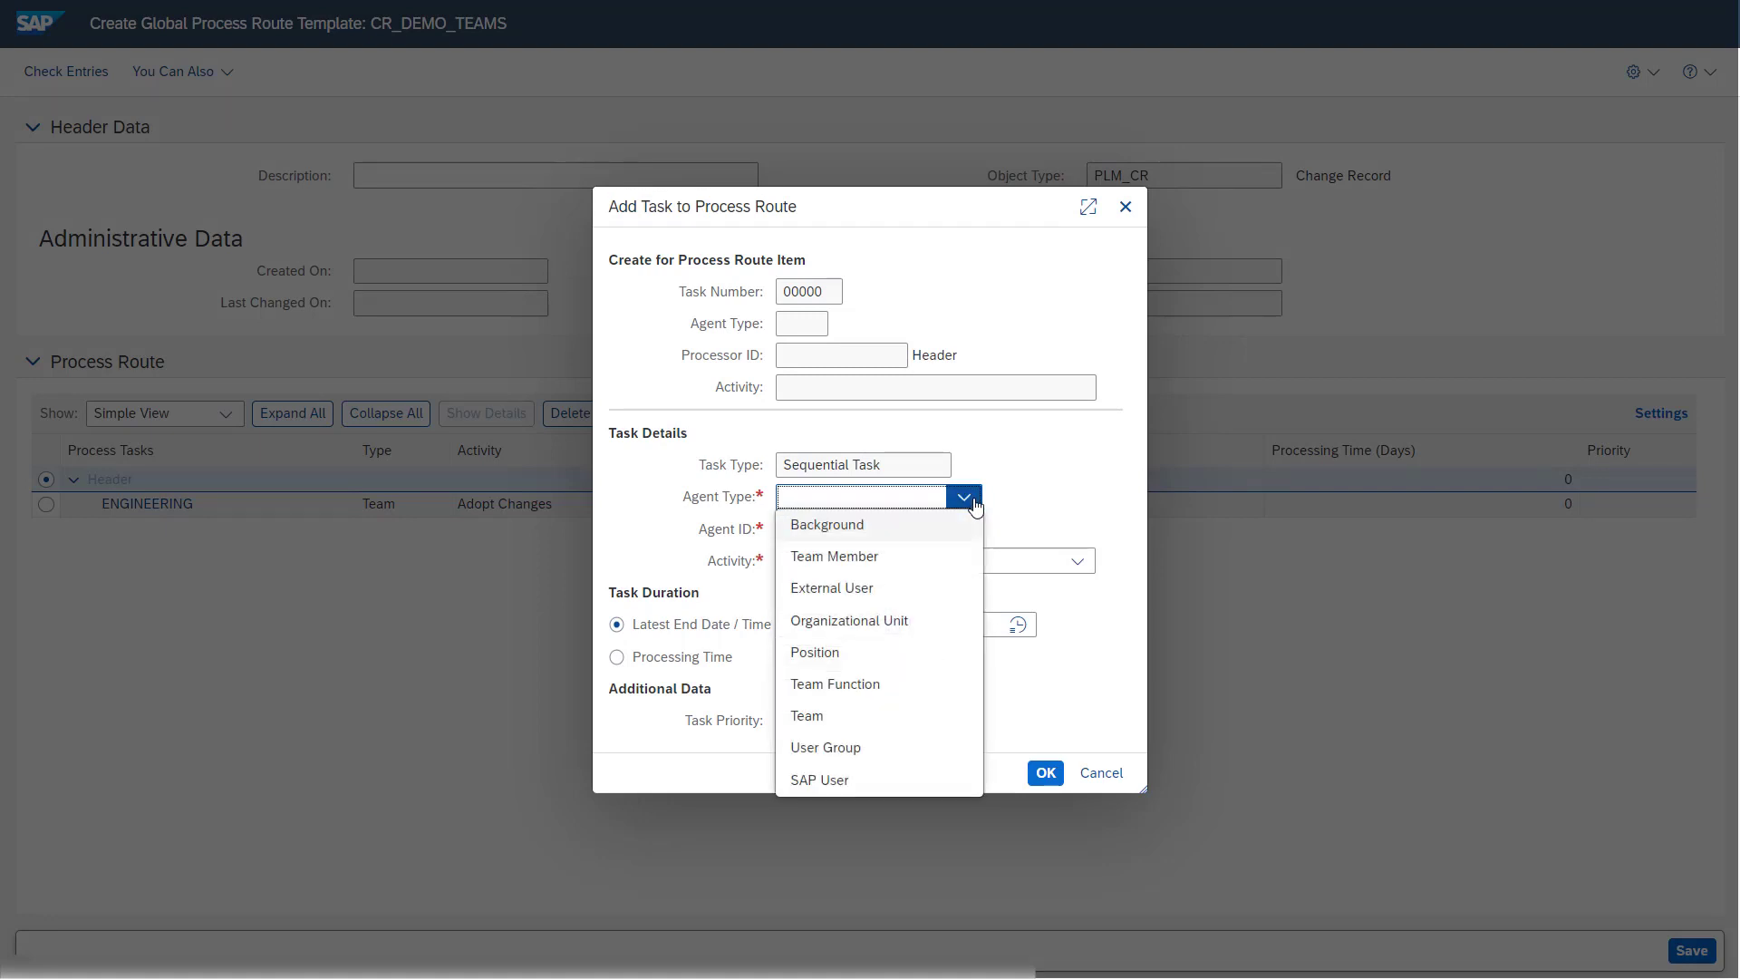
left_click(937, 696)
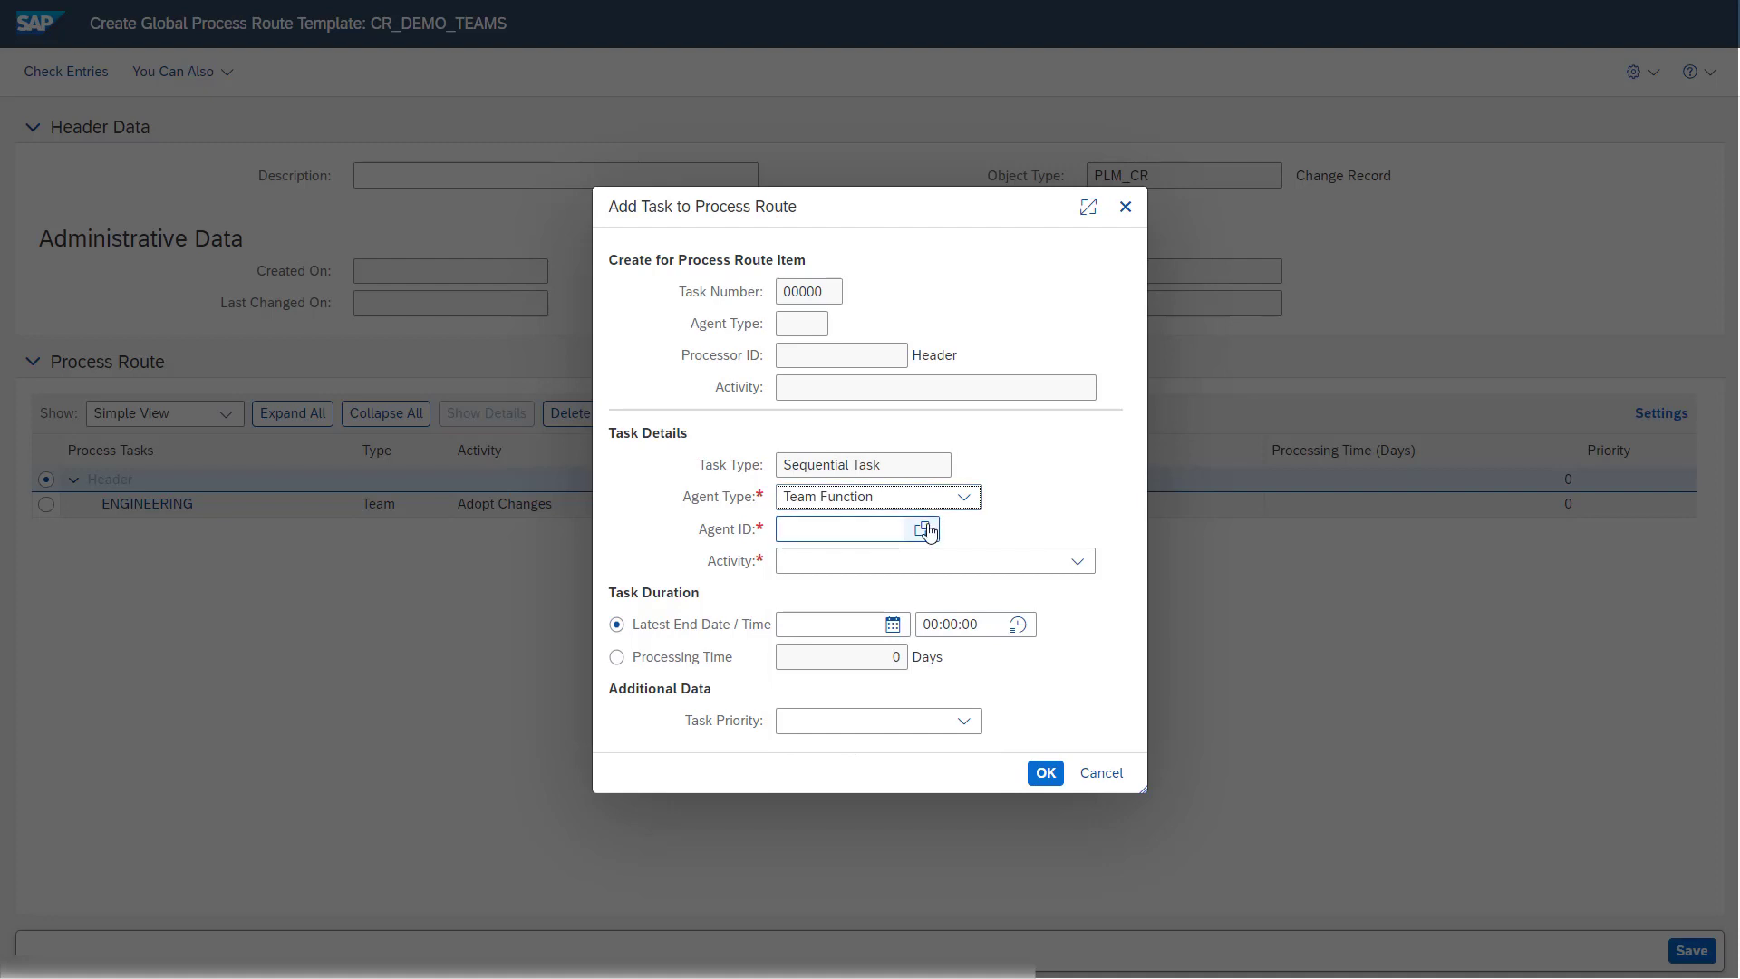
left_click(926, 530)
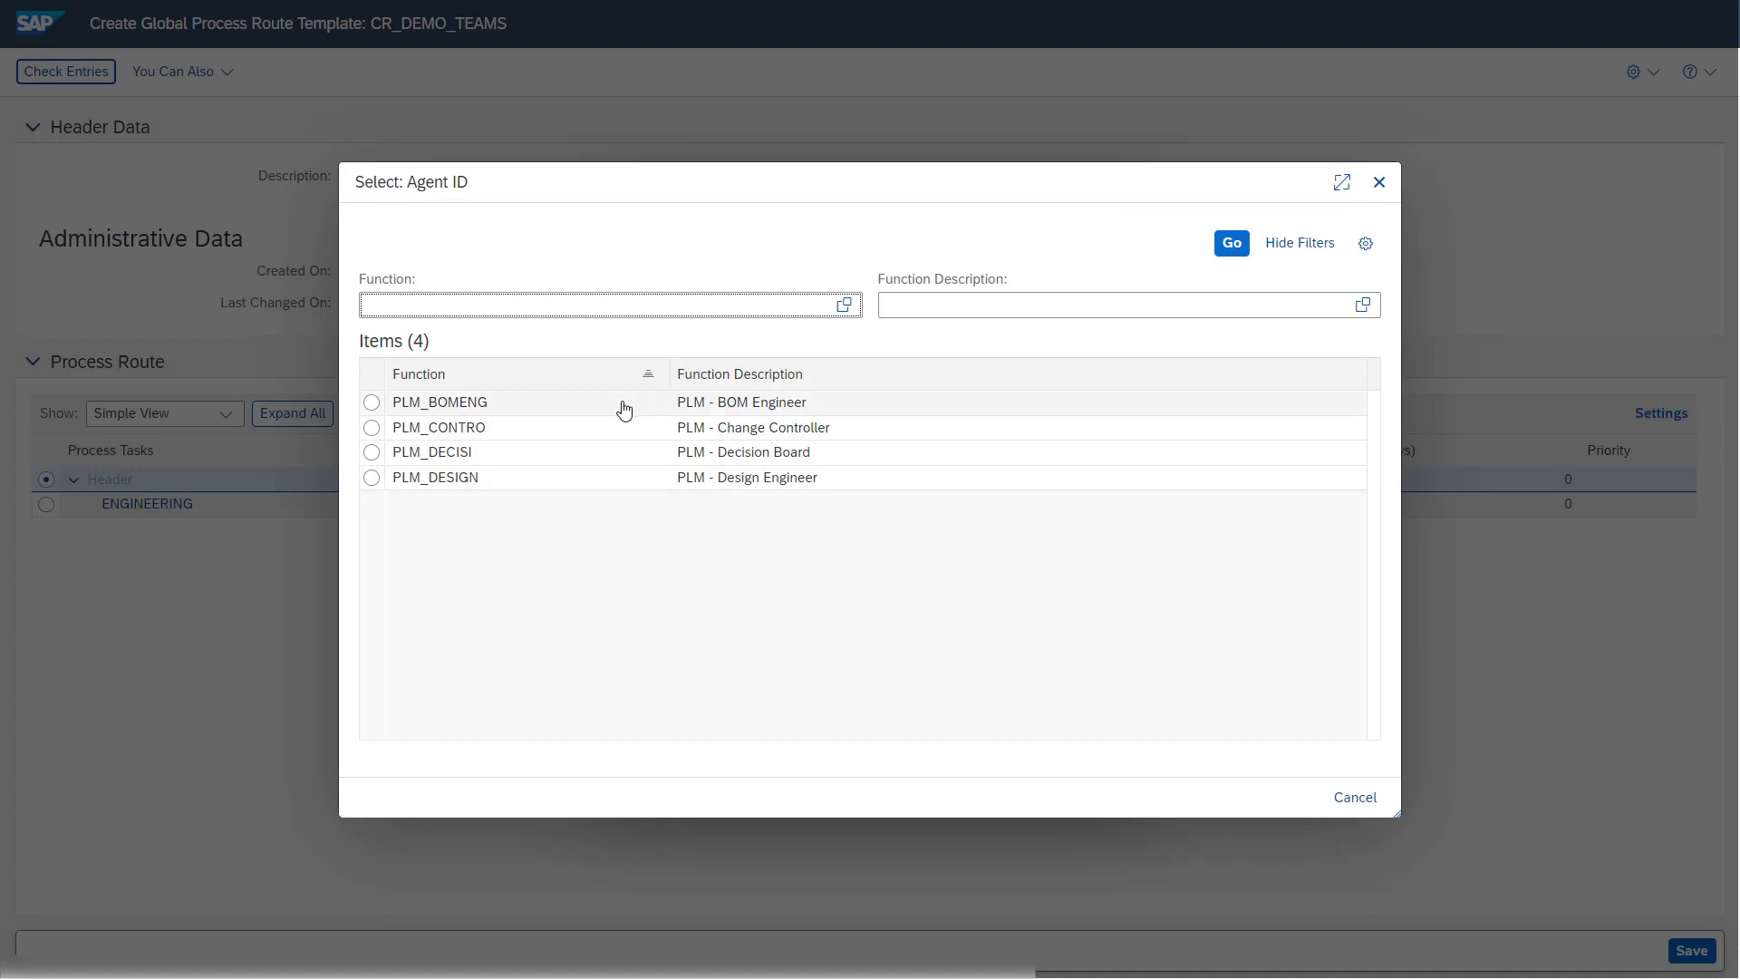
left_click(372, 404)
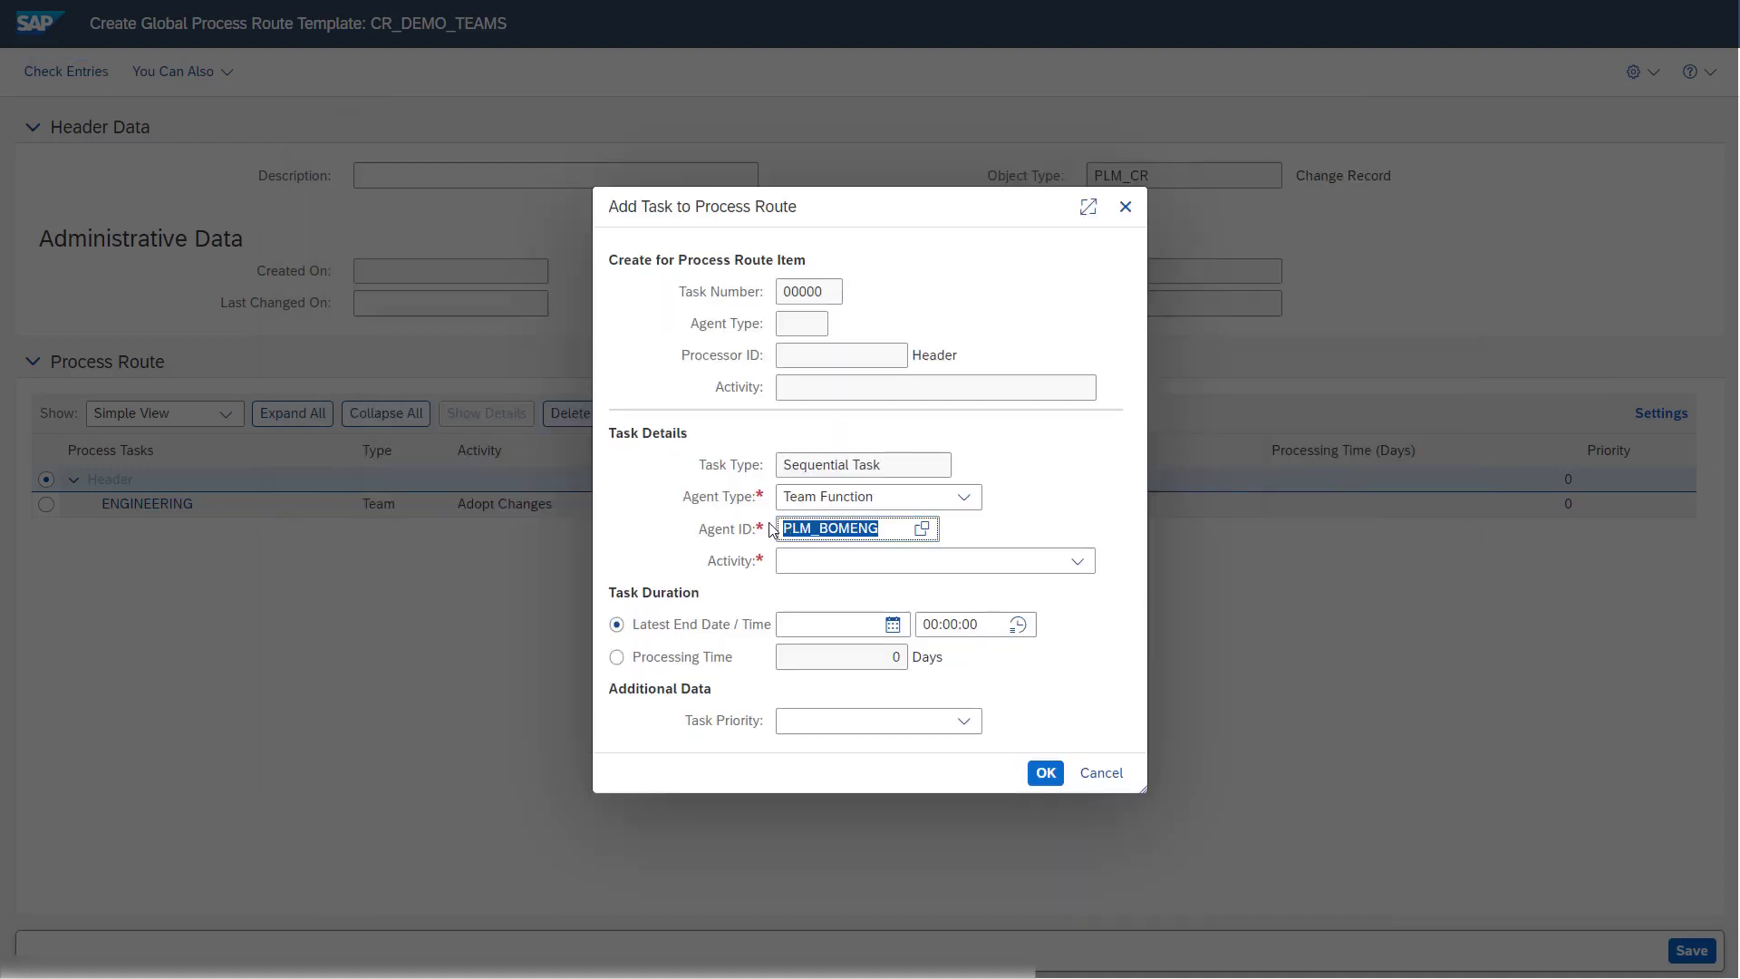
left_click(1072, 562)
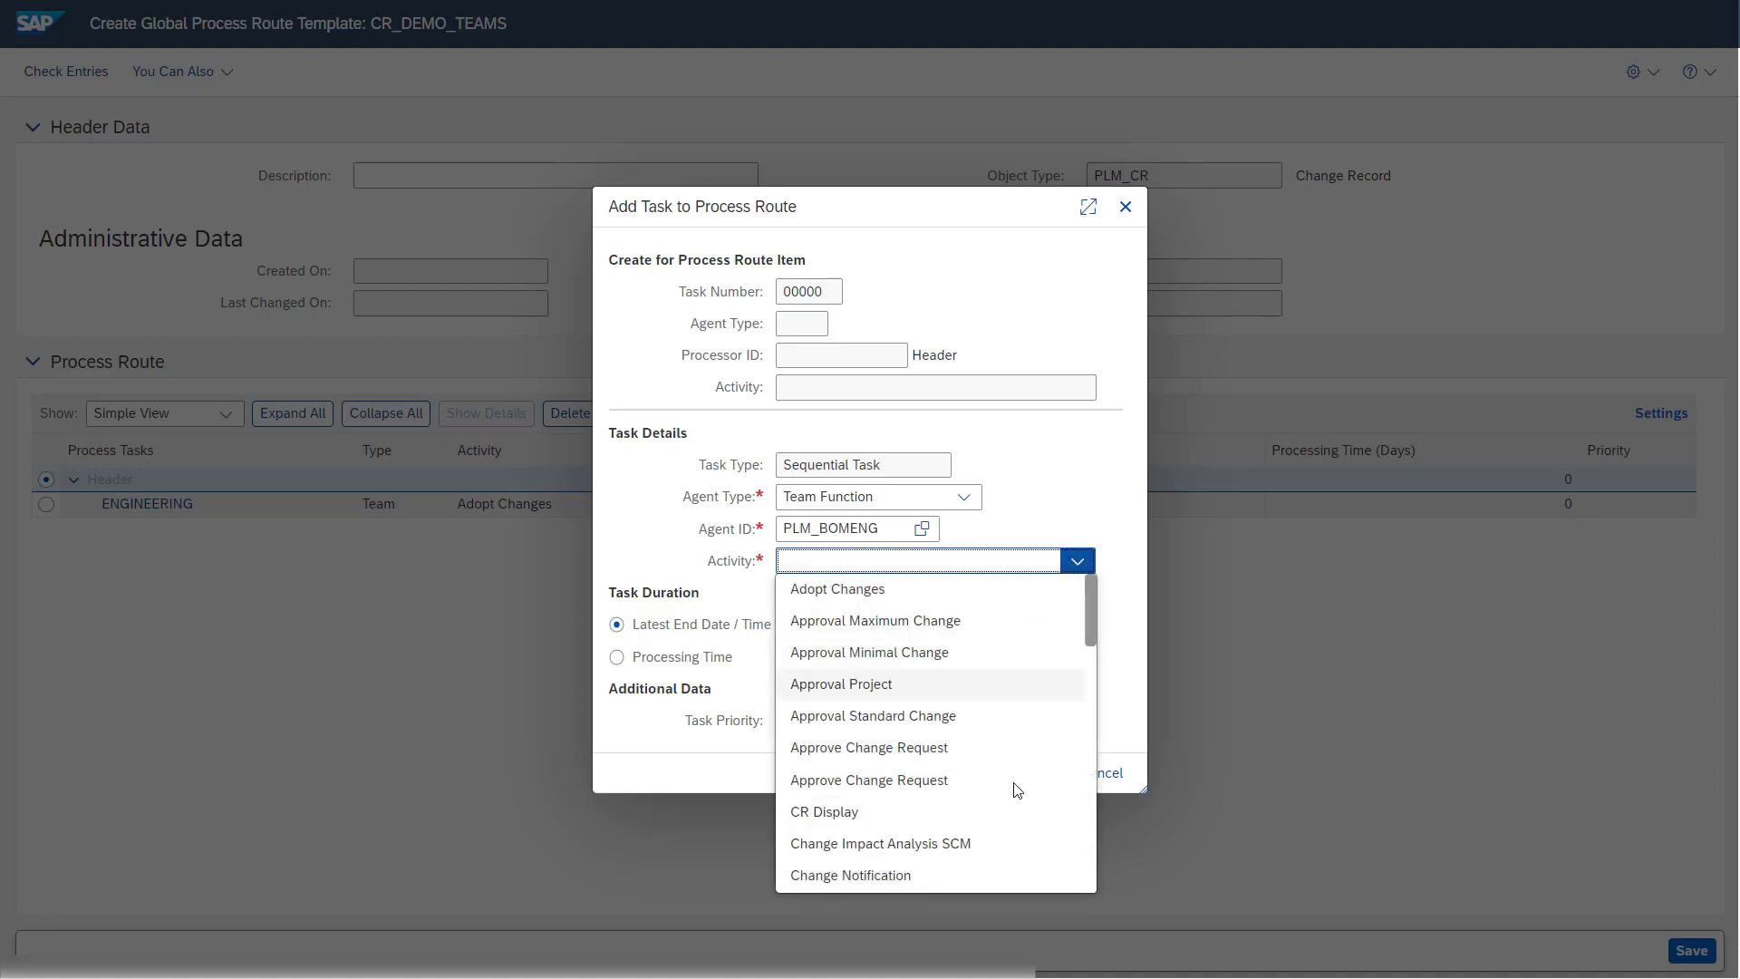
left_click(999, 832)
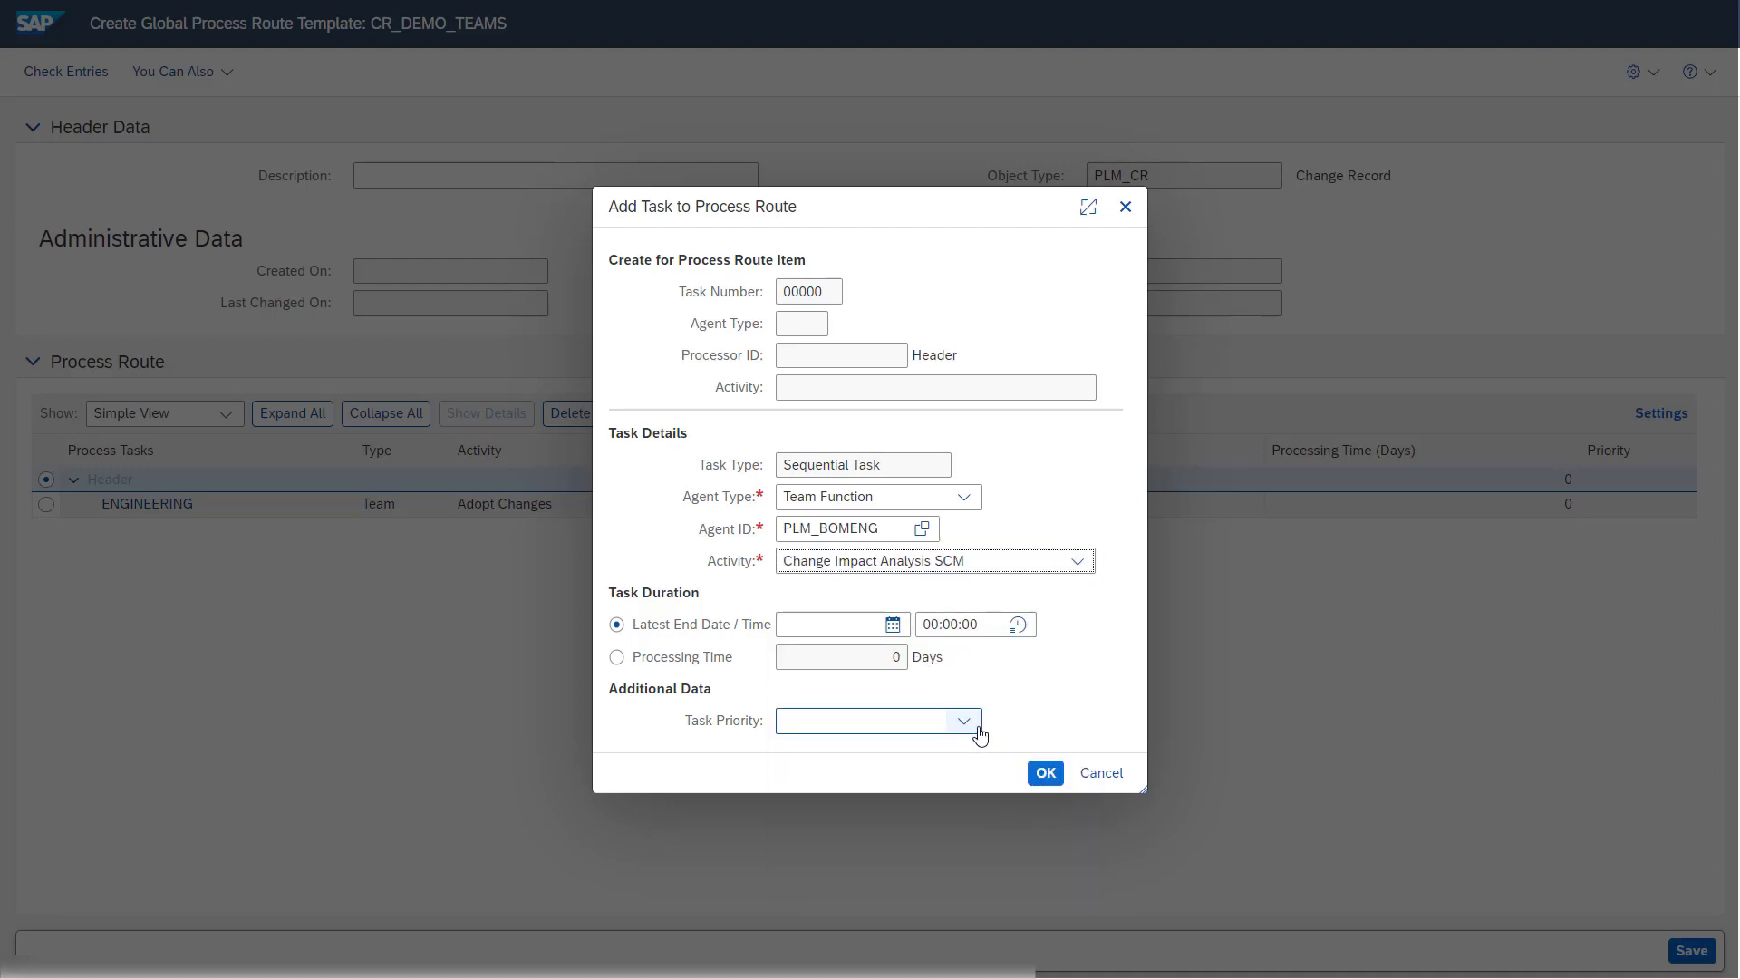
left_click(1045, 772)
- Start another sequential task with agent type Position and find Change Record Position 01 by object name as its agent
left_click(710, 415)
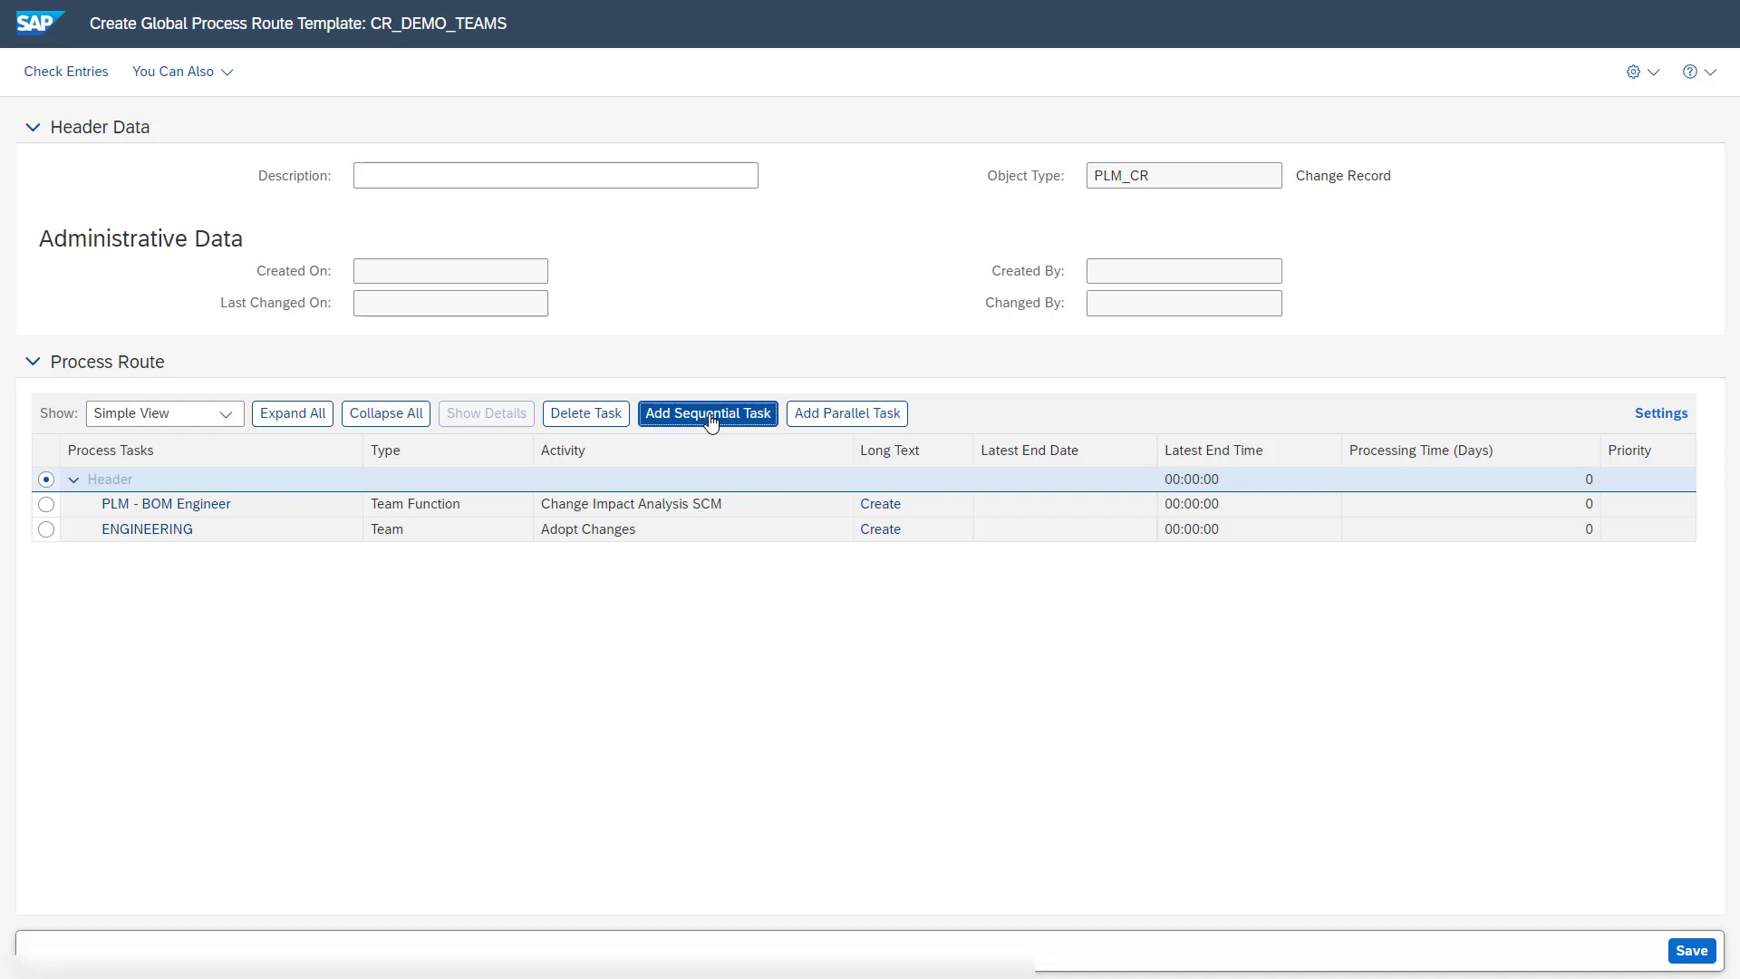
left_click(966, 498)
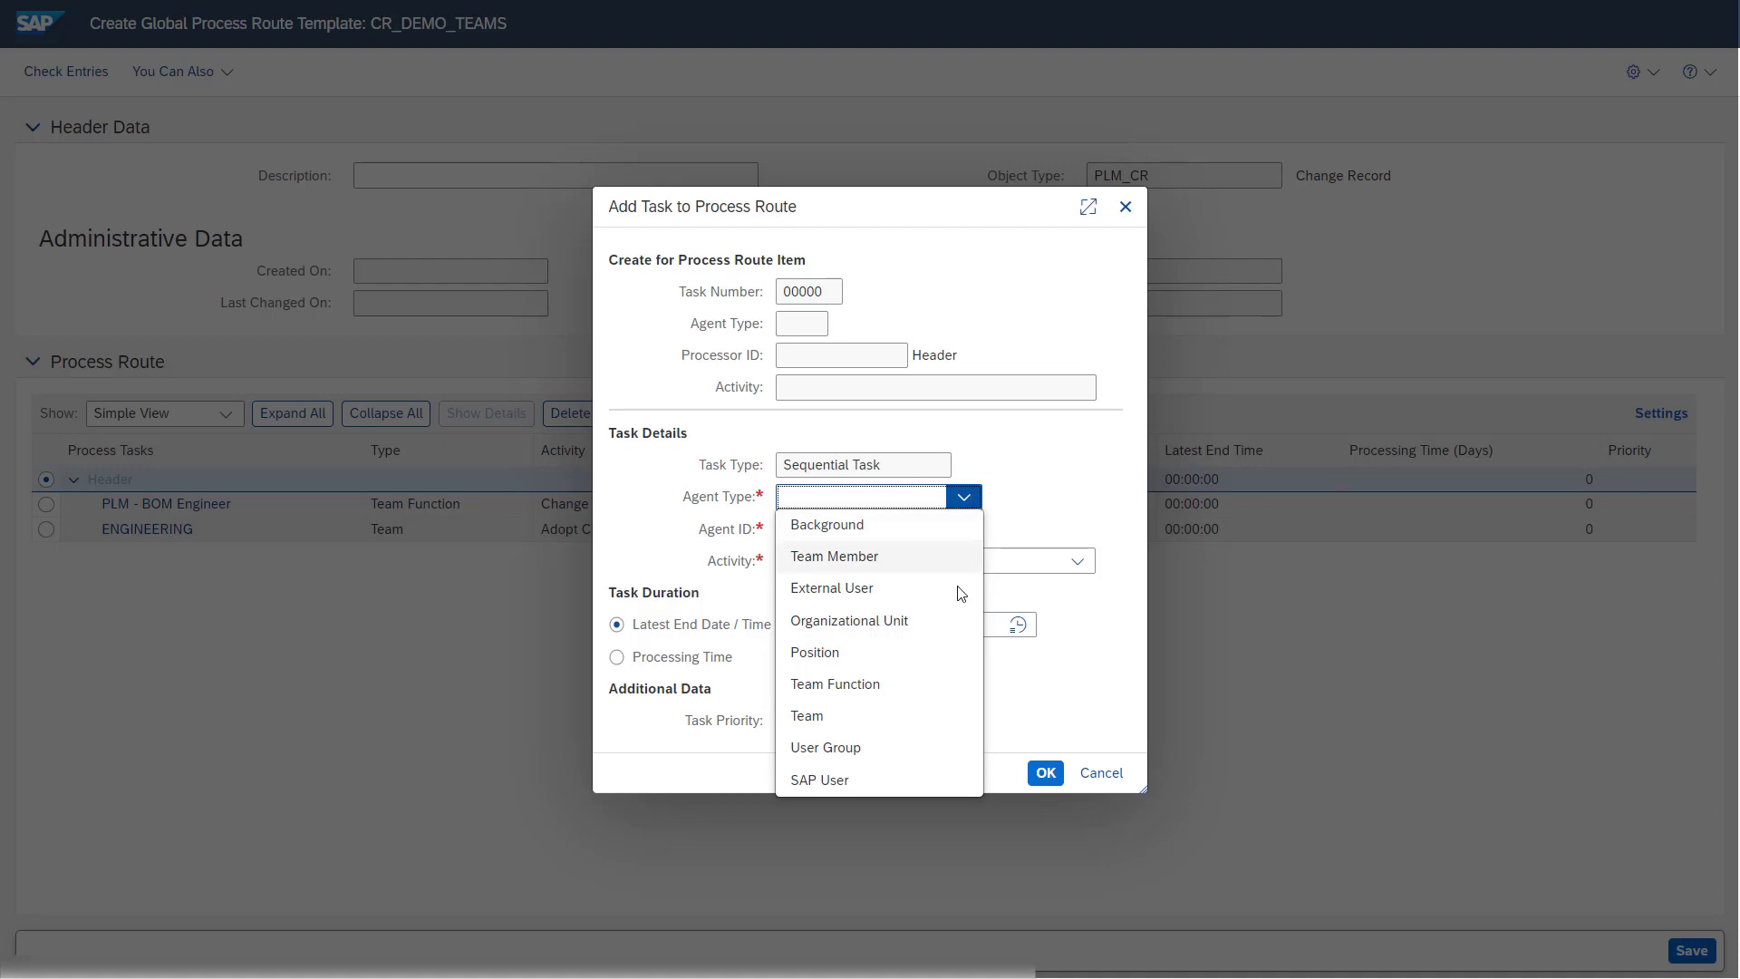
left_click(949, 646)
left_click(934, 540)
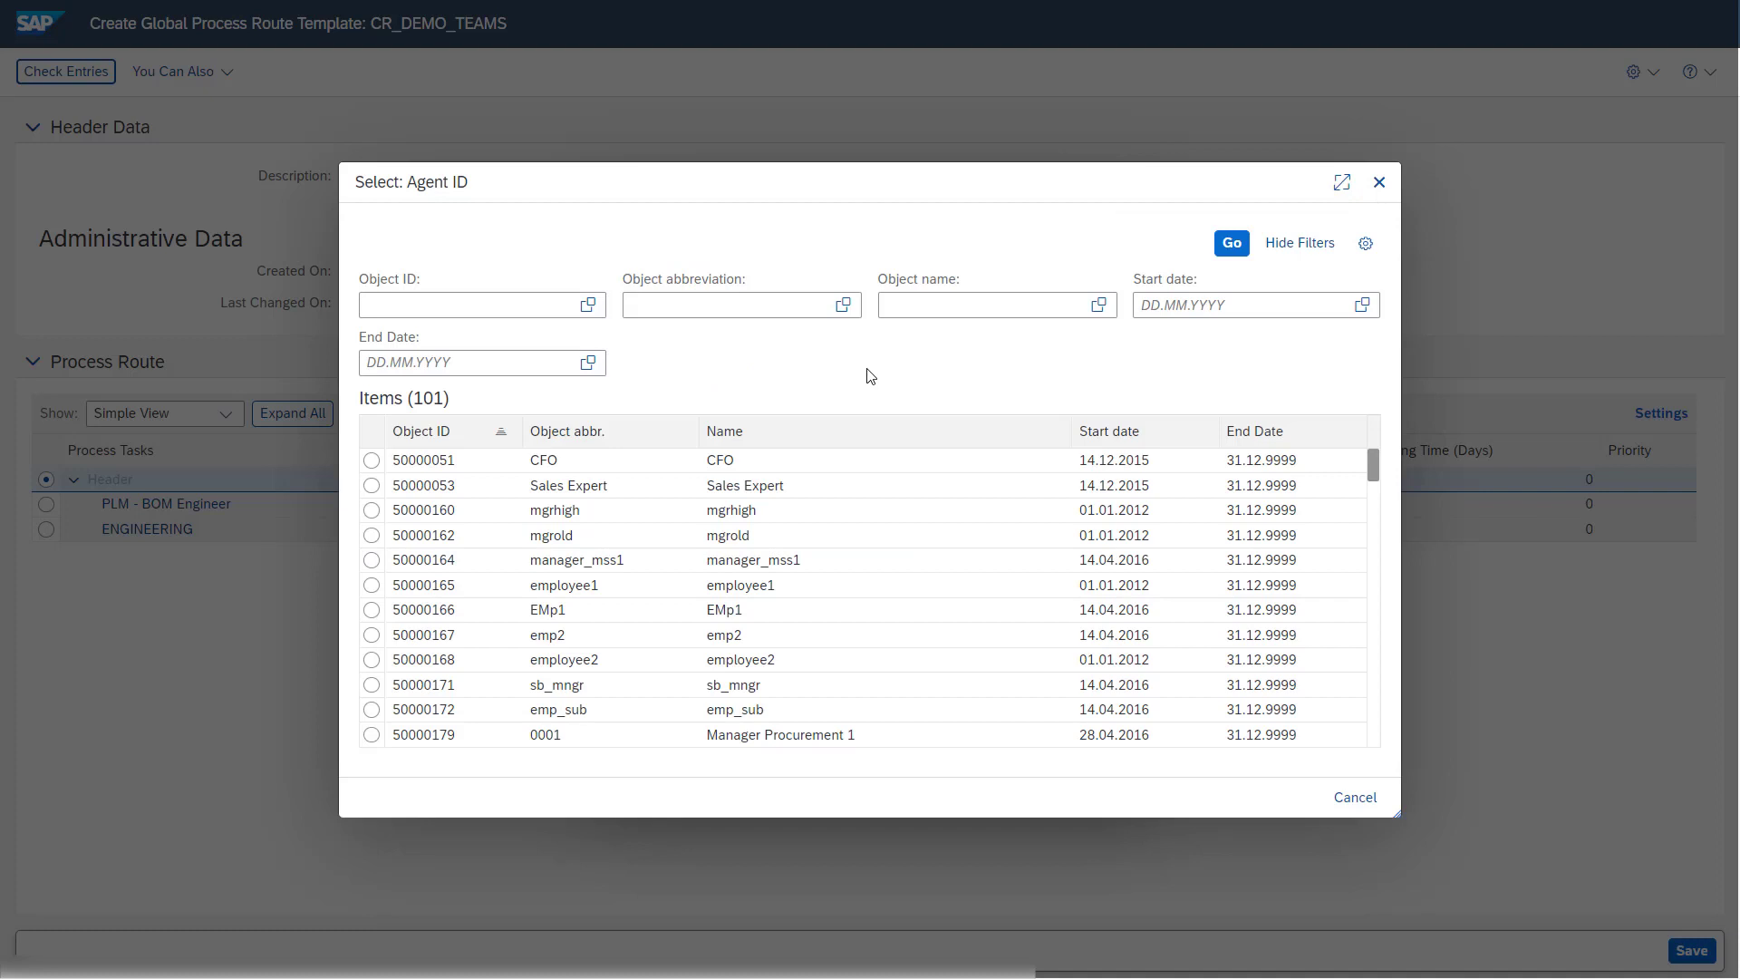
left_click(937, 306)
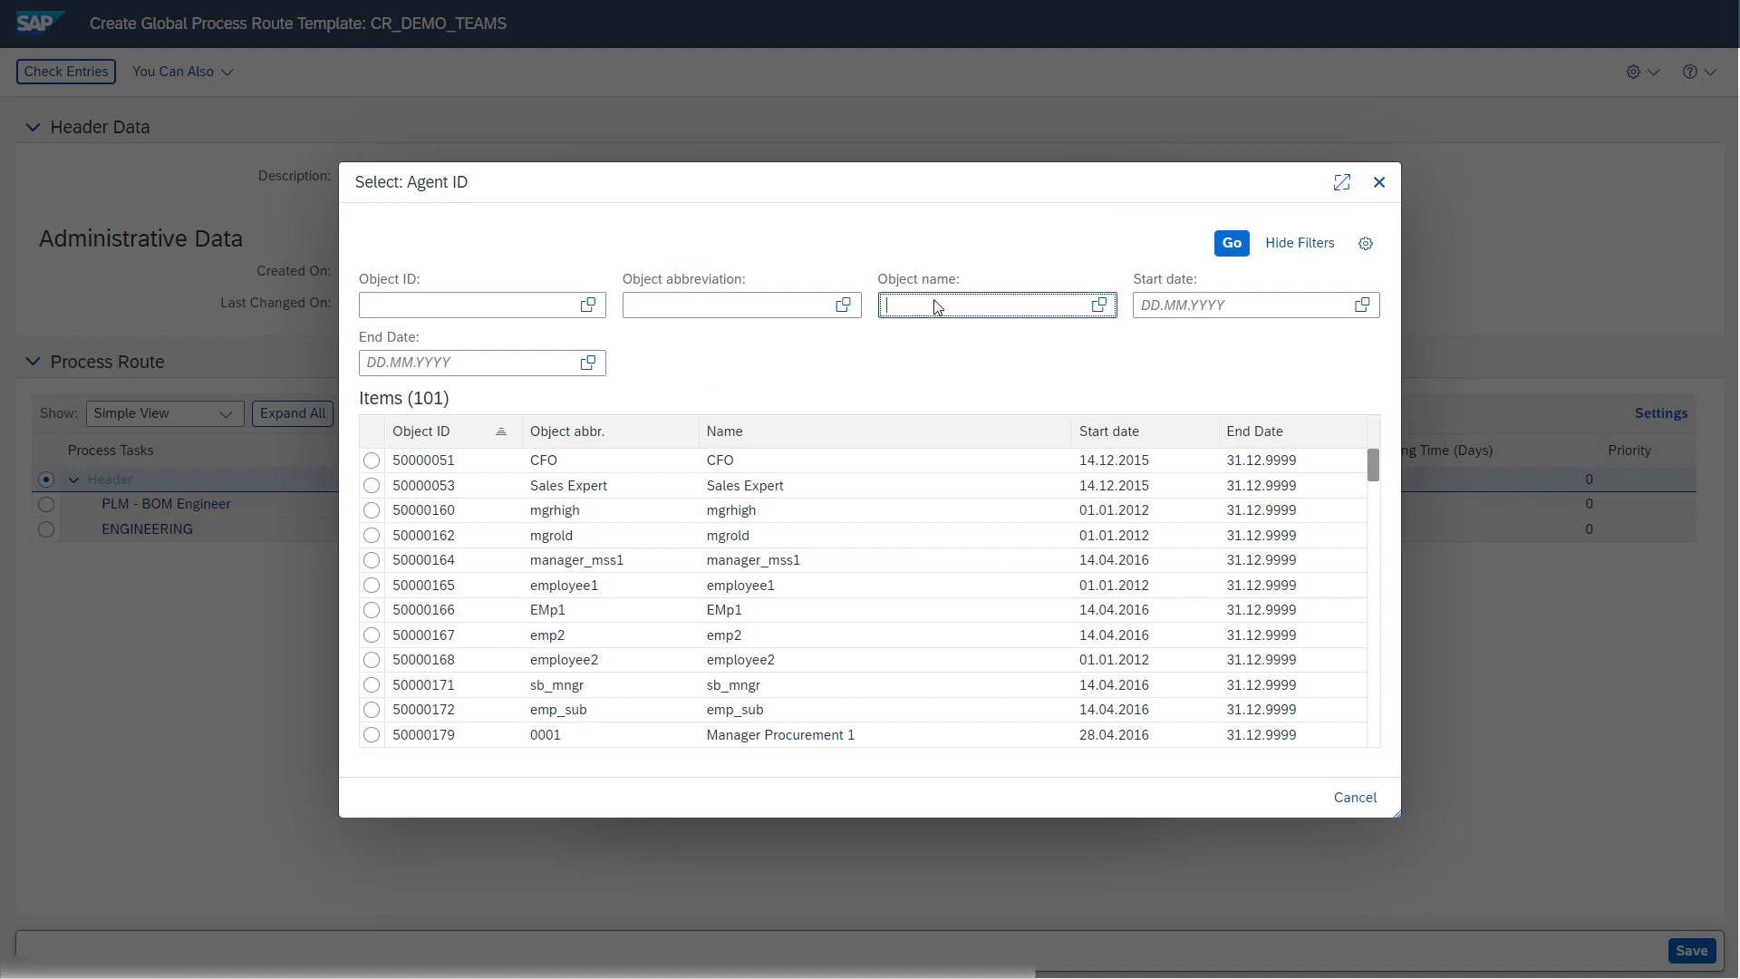
type("*")
key("Down")
key("Return")
left_click(1155, 243)
left_click(1233, 245)
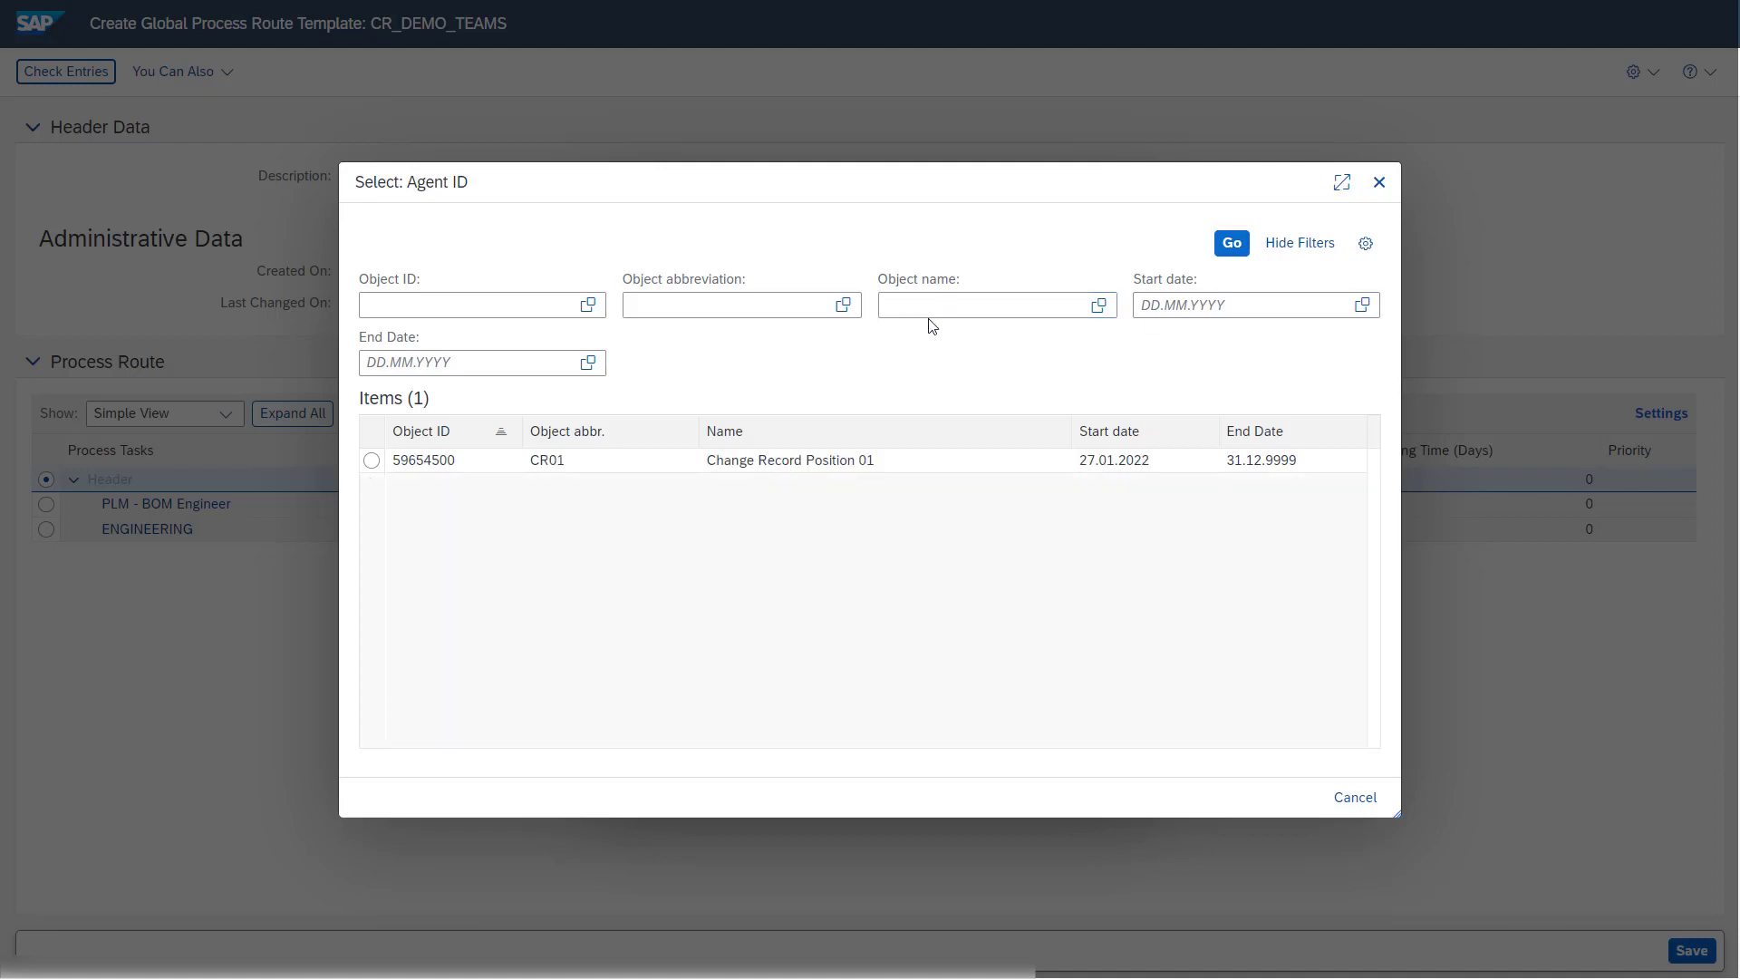
left_click(371, 461)
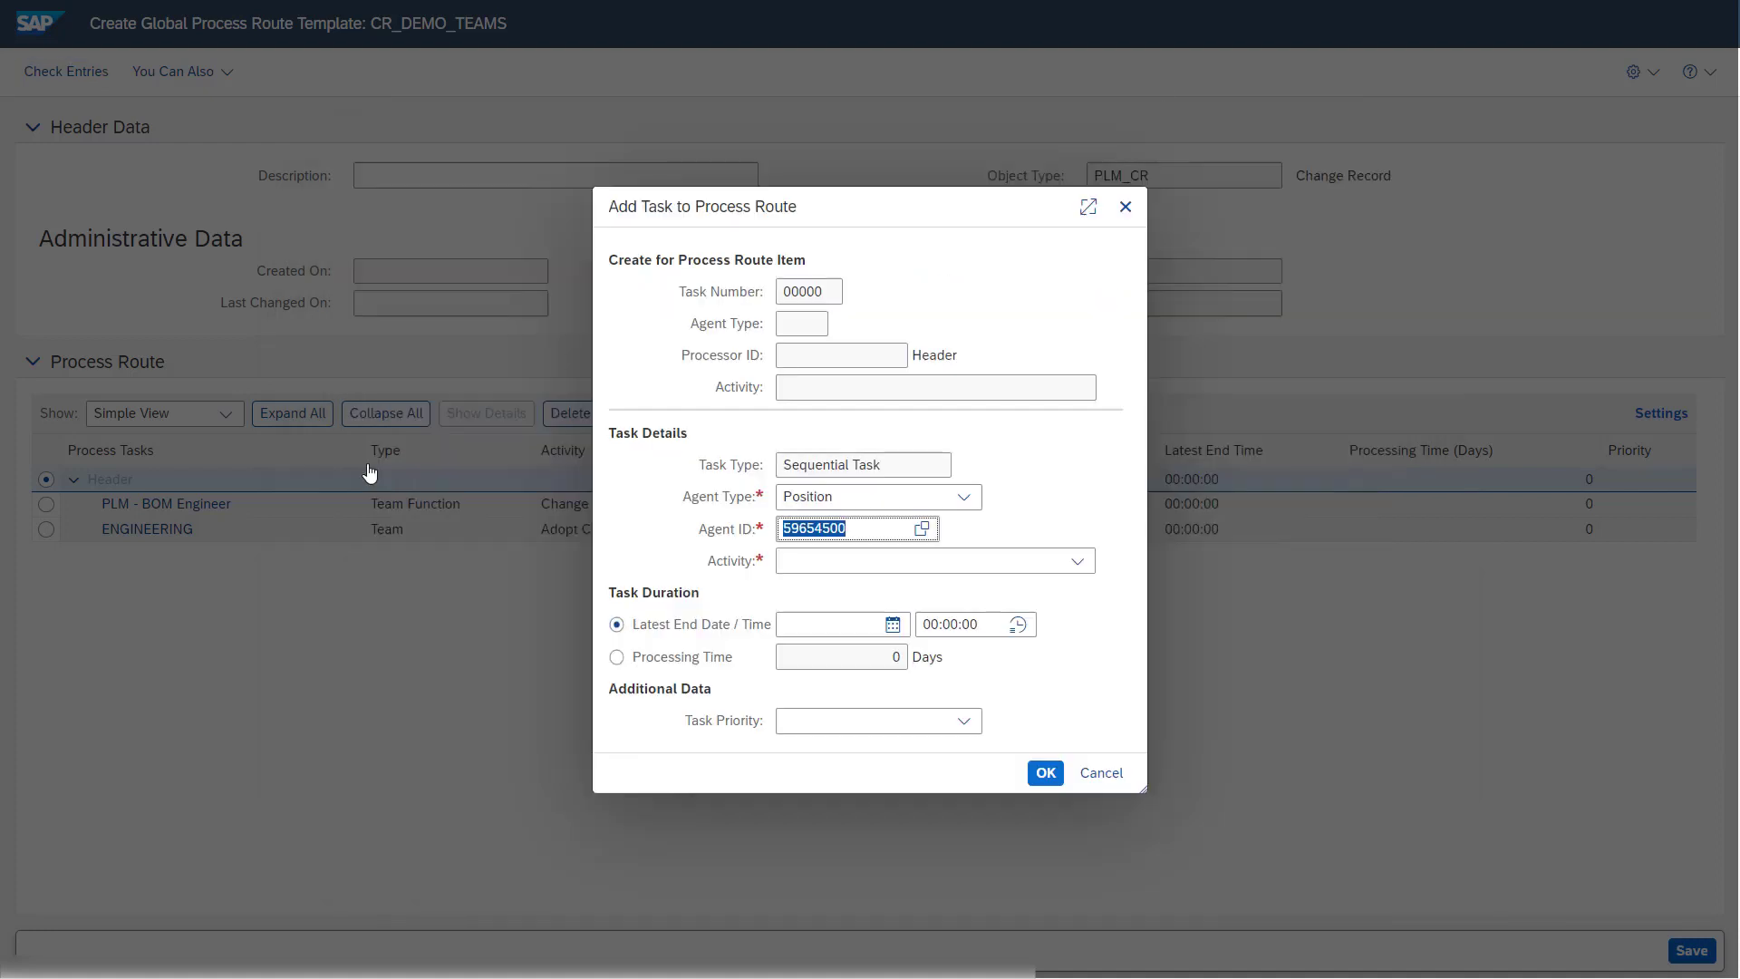
- Set the position task's activity to Approval Maximum Change and add it to the process route
left_click(1078, 561)
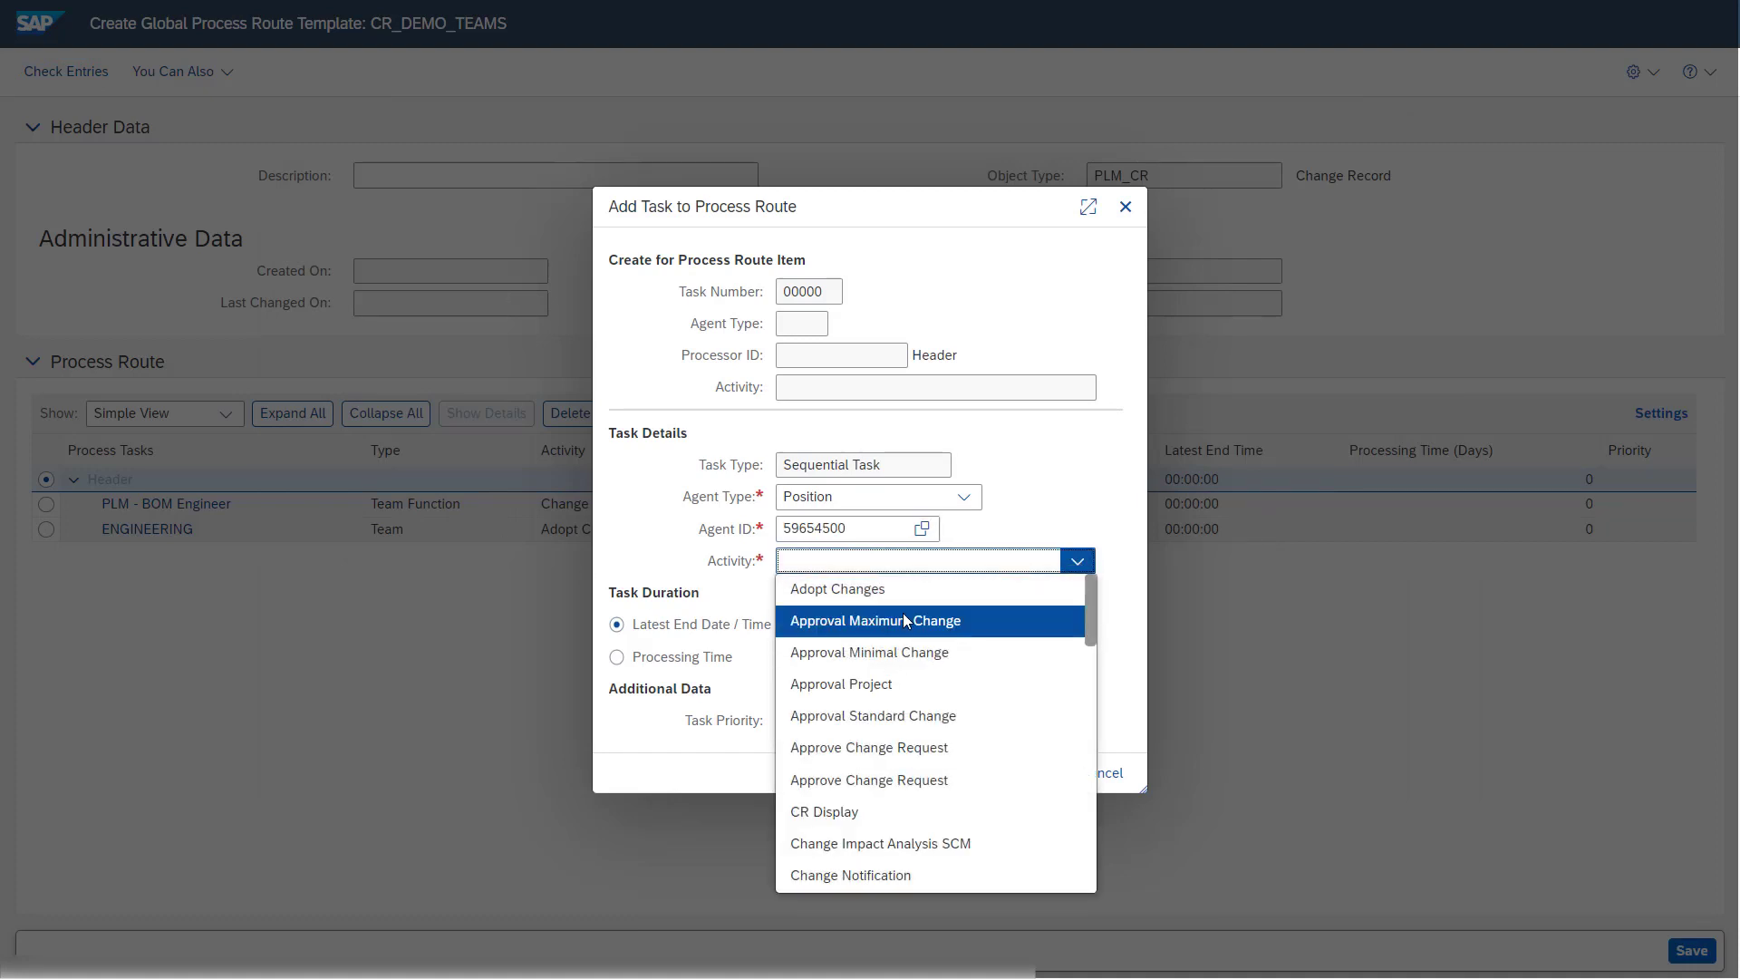
left_click(911, 620)
left_click(1047, 773)
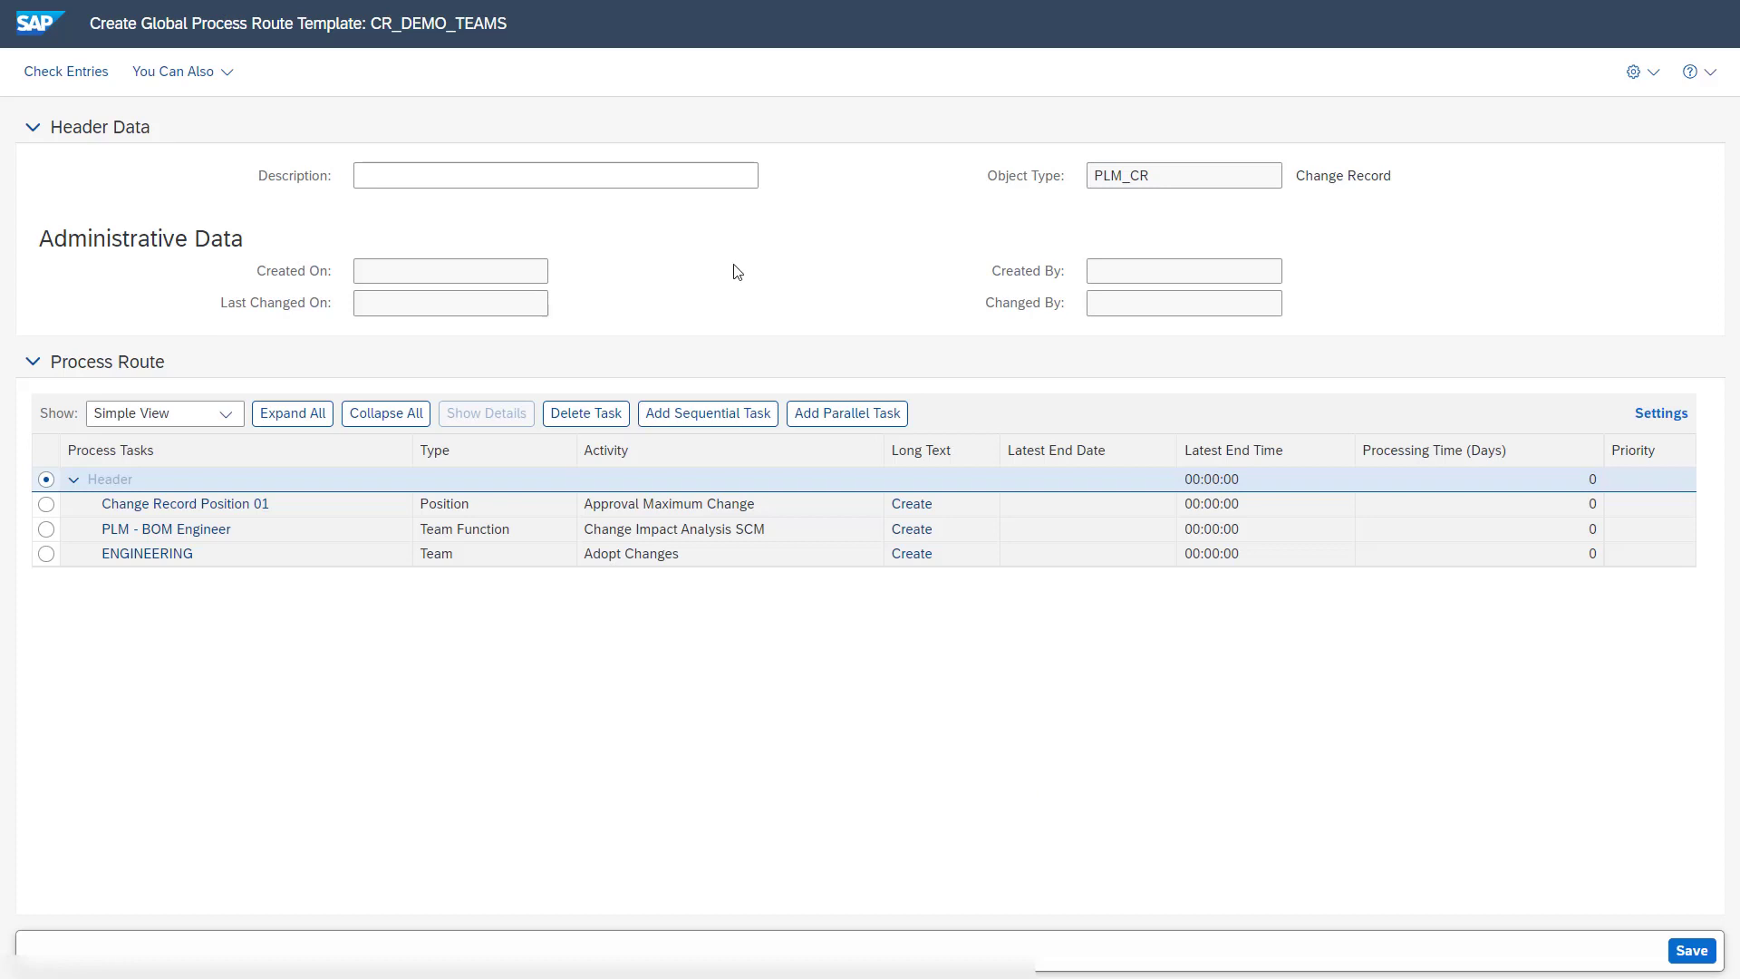
- Add a sequential Team Member task for the sixth listed business partner with activity Adopt Changes, and save the template
left_click(704, 413)
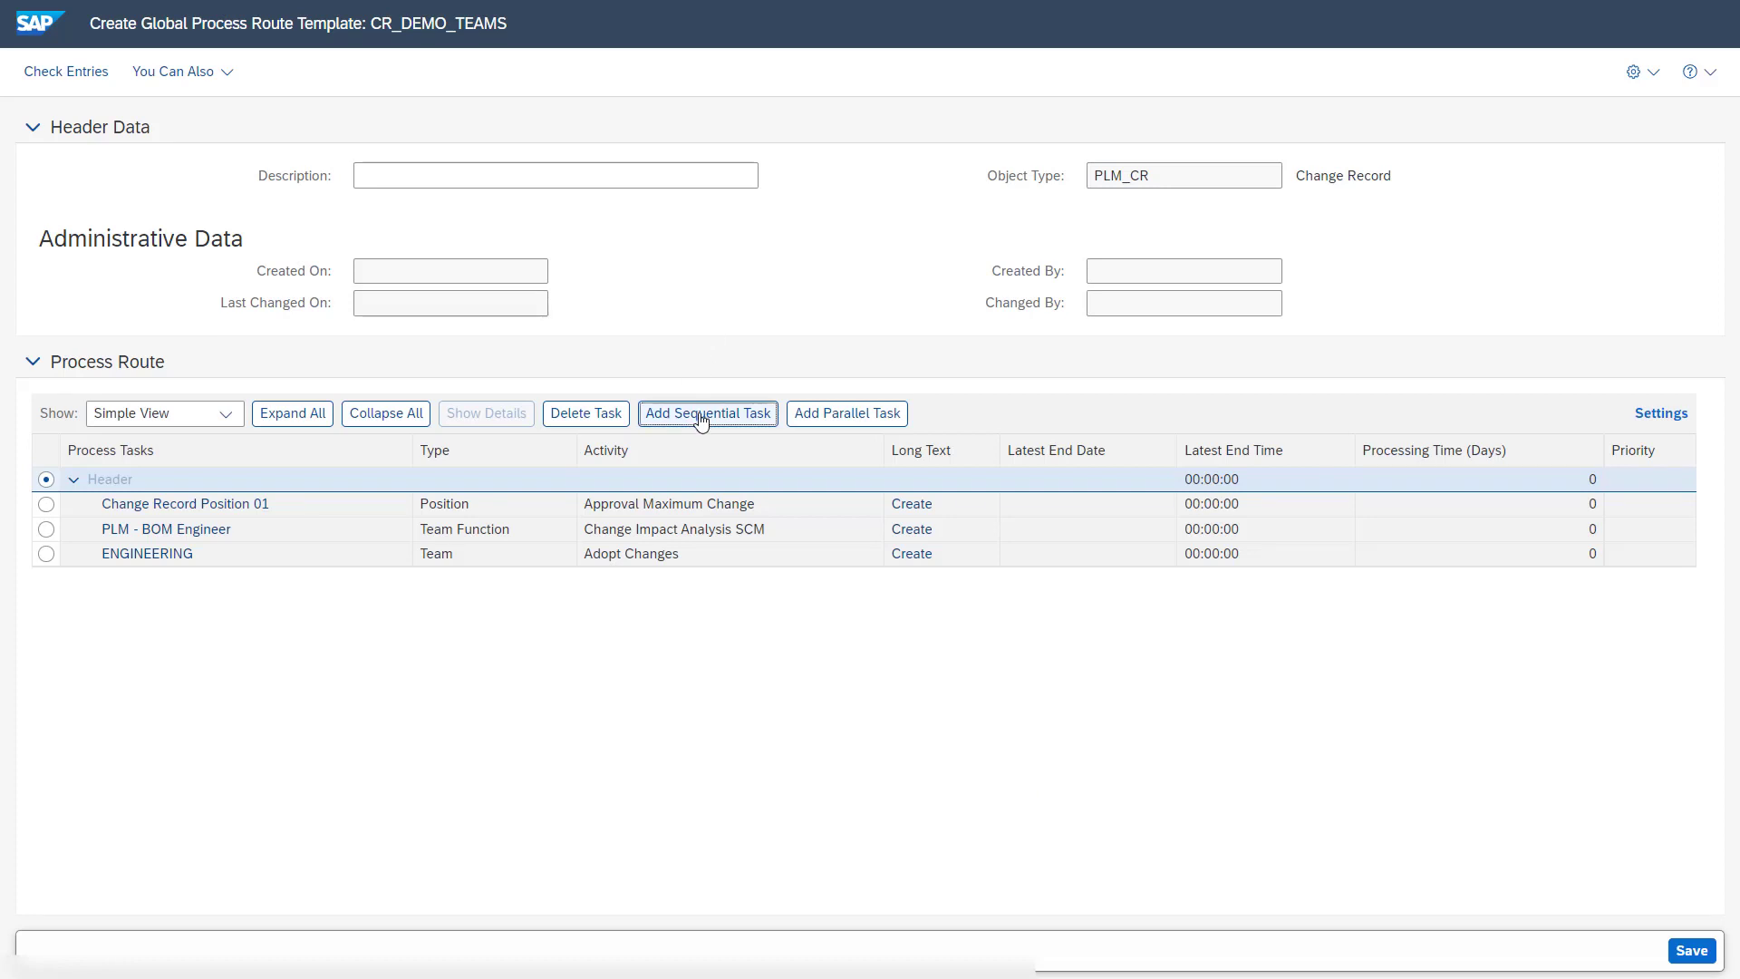
left_click(965, 501)
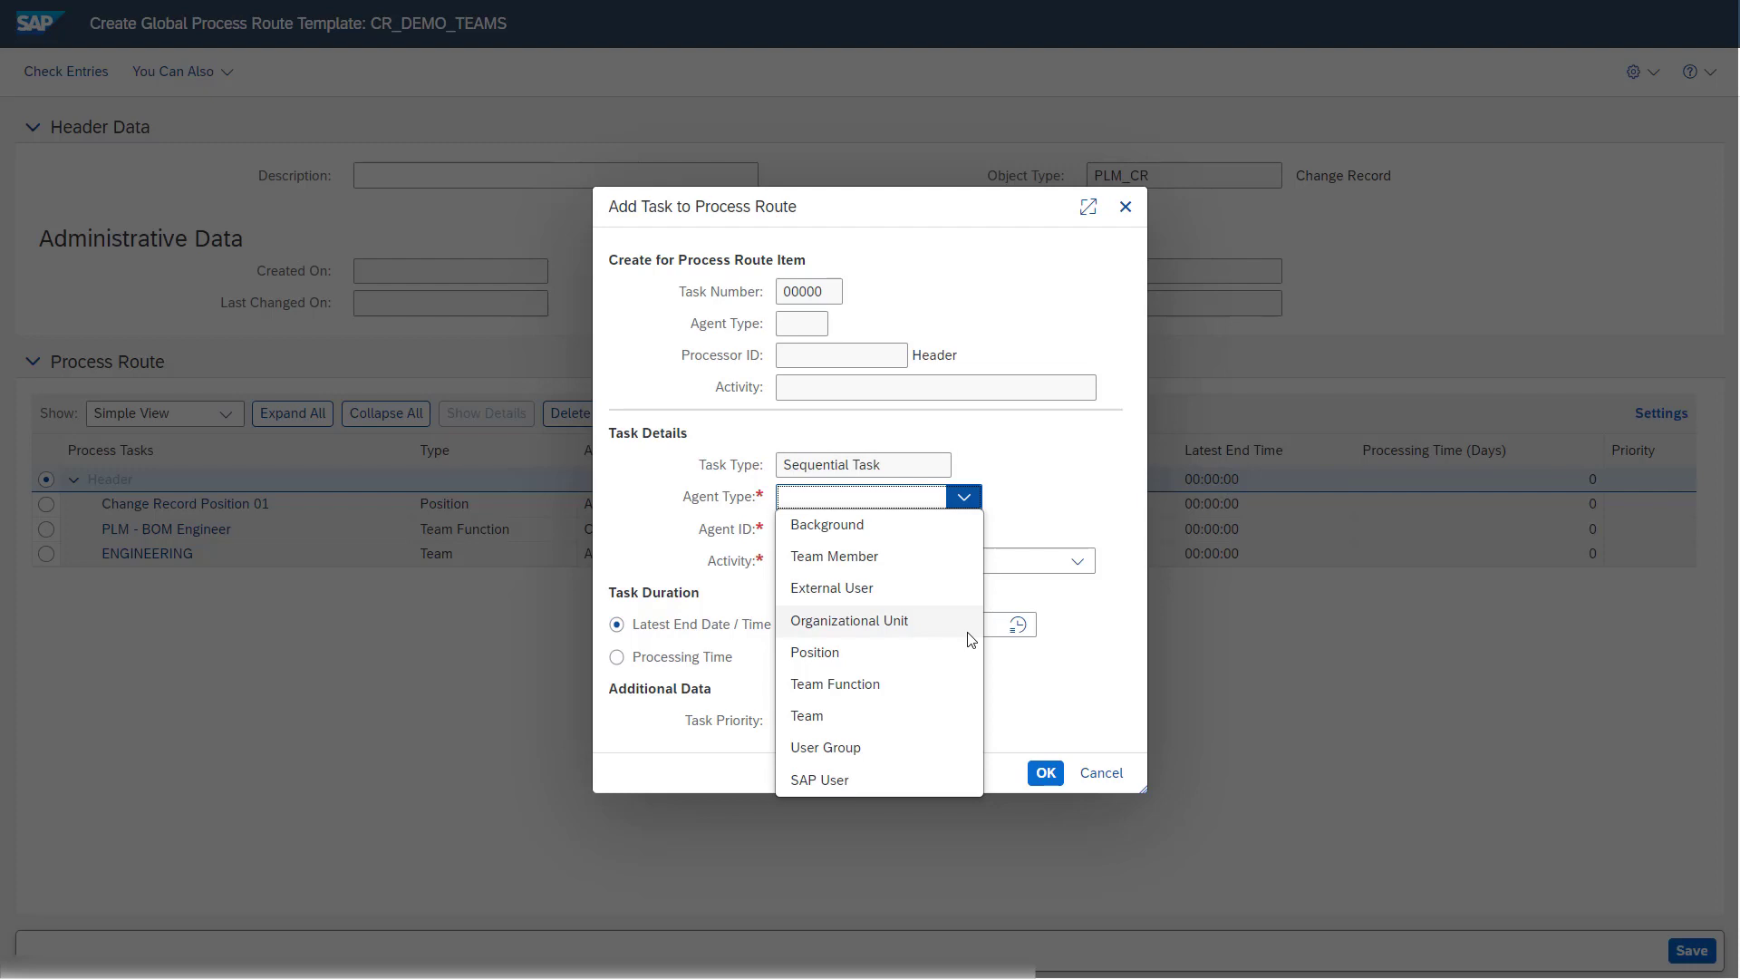
left_click(929, 564)
left_click(924, 532)
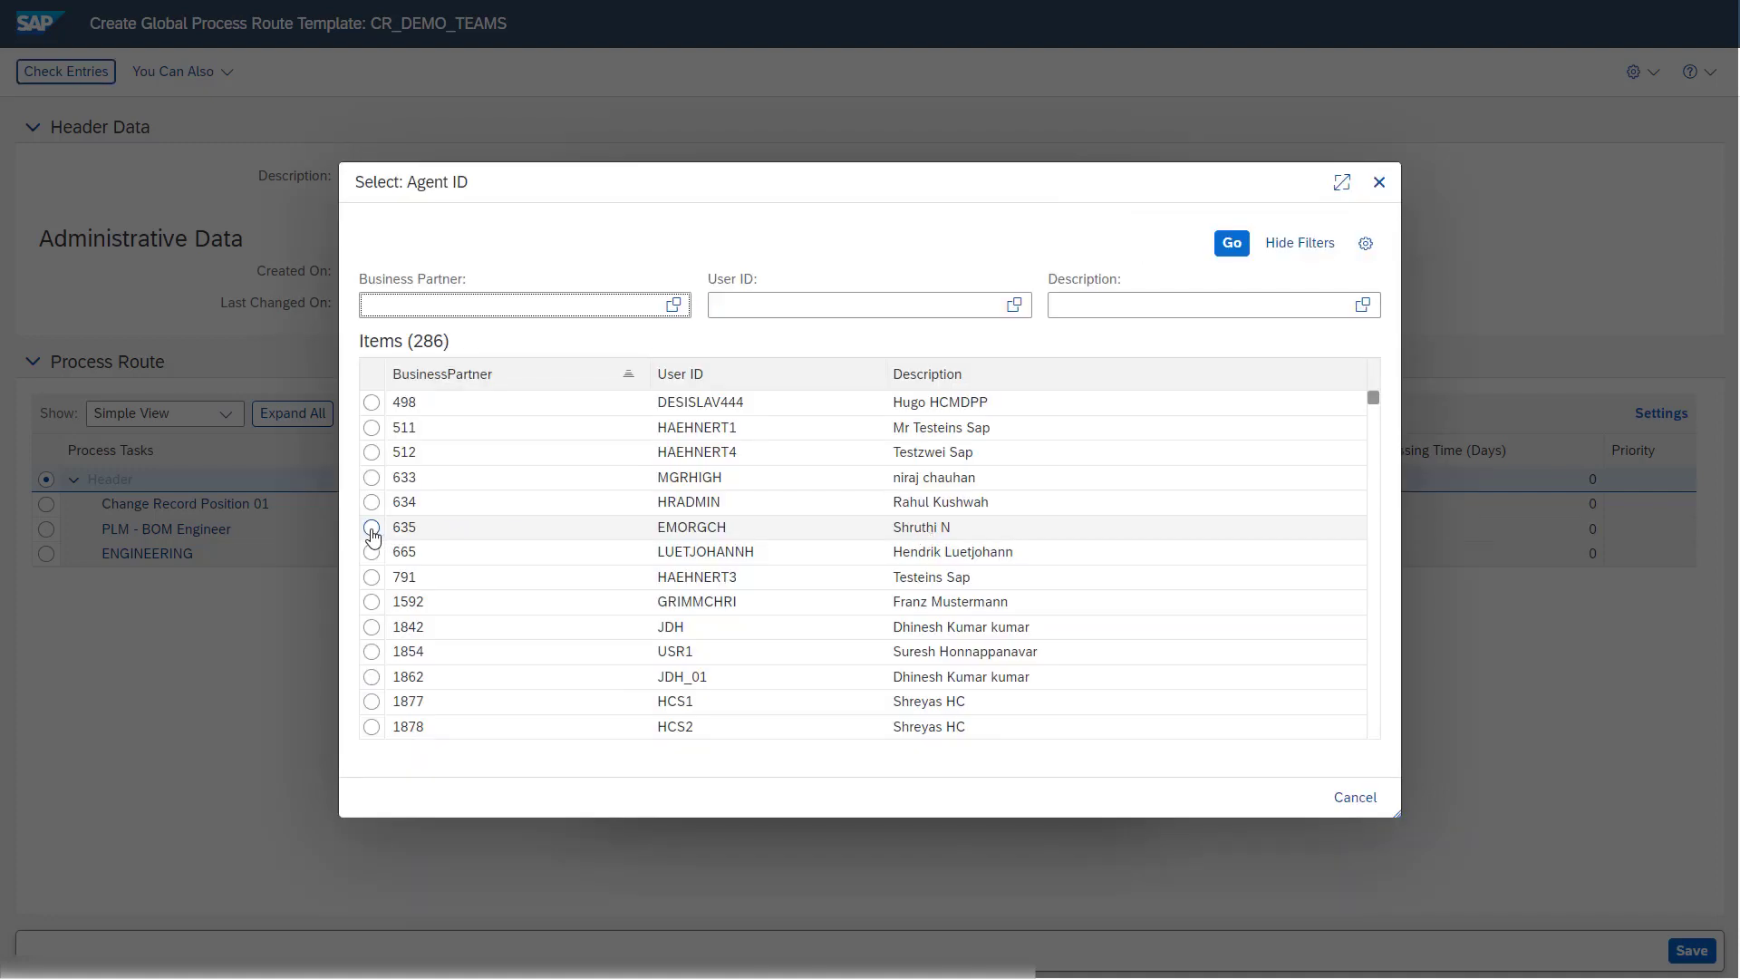
left_click(372, 527)
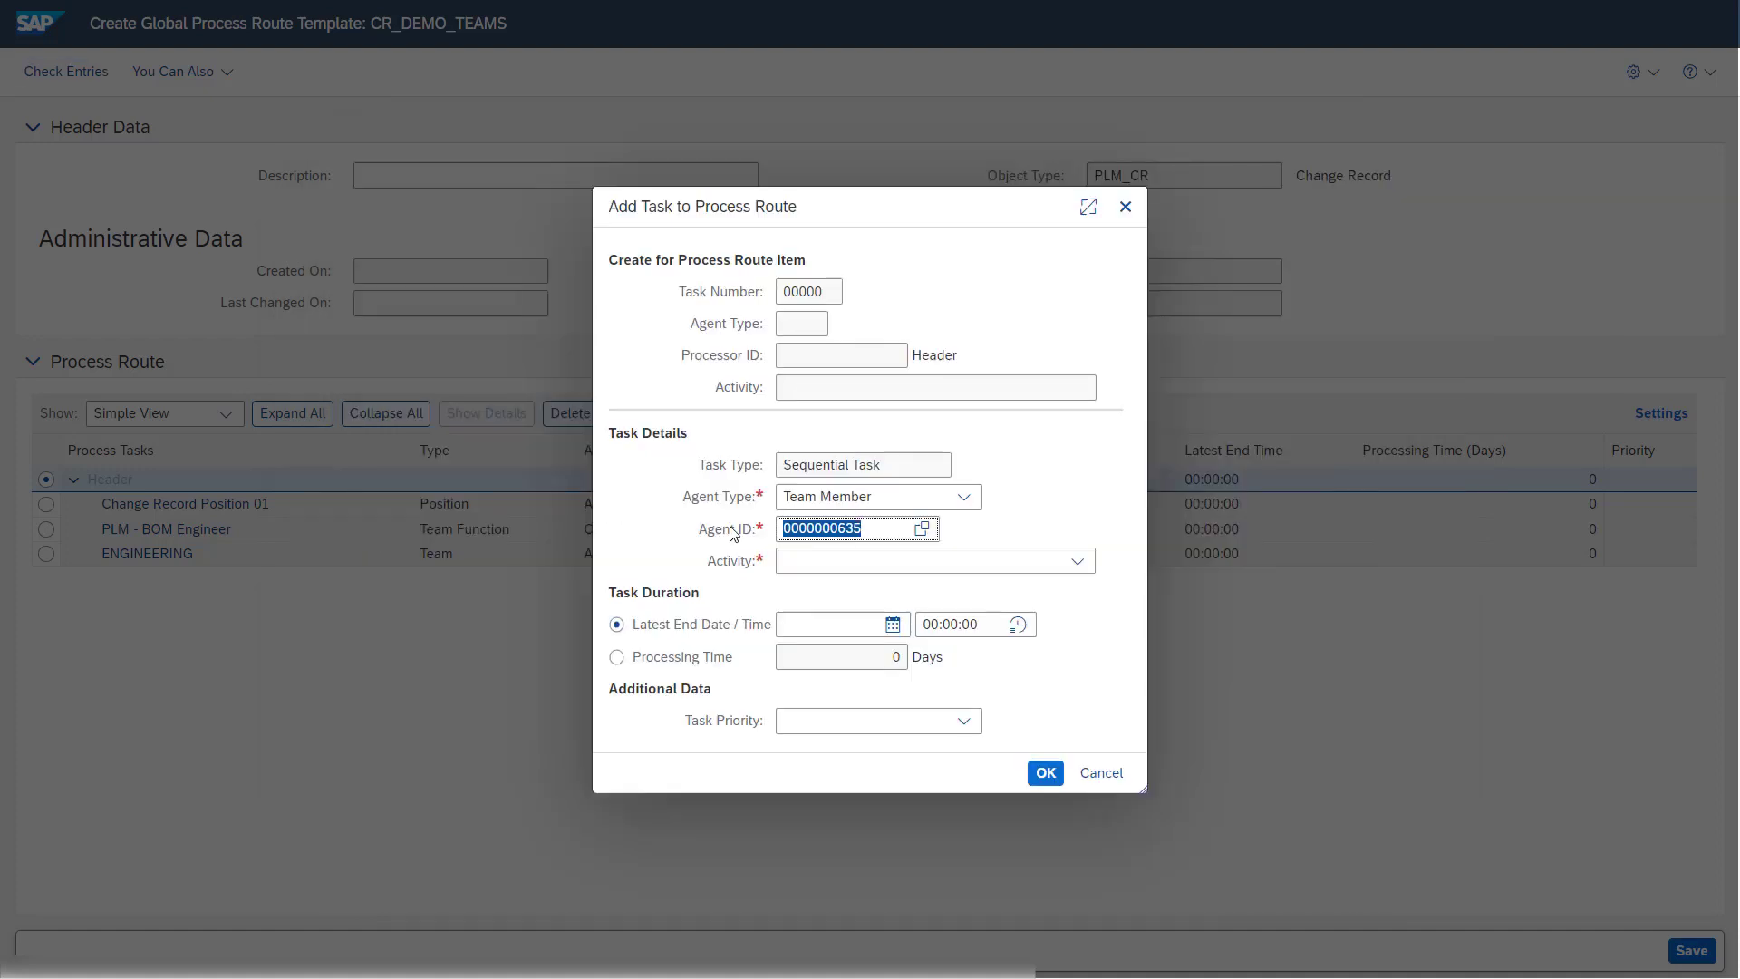
left_click(1077, 561)
left_click(1001, 591)
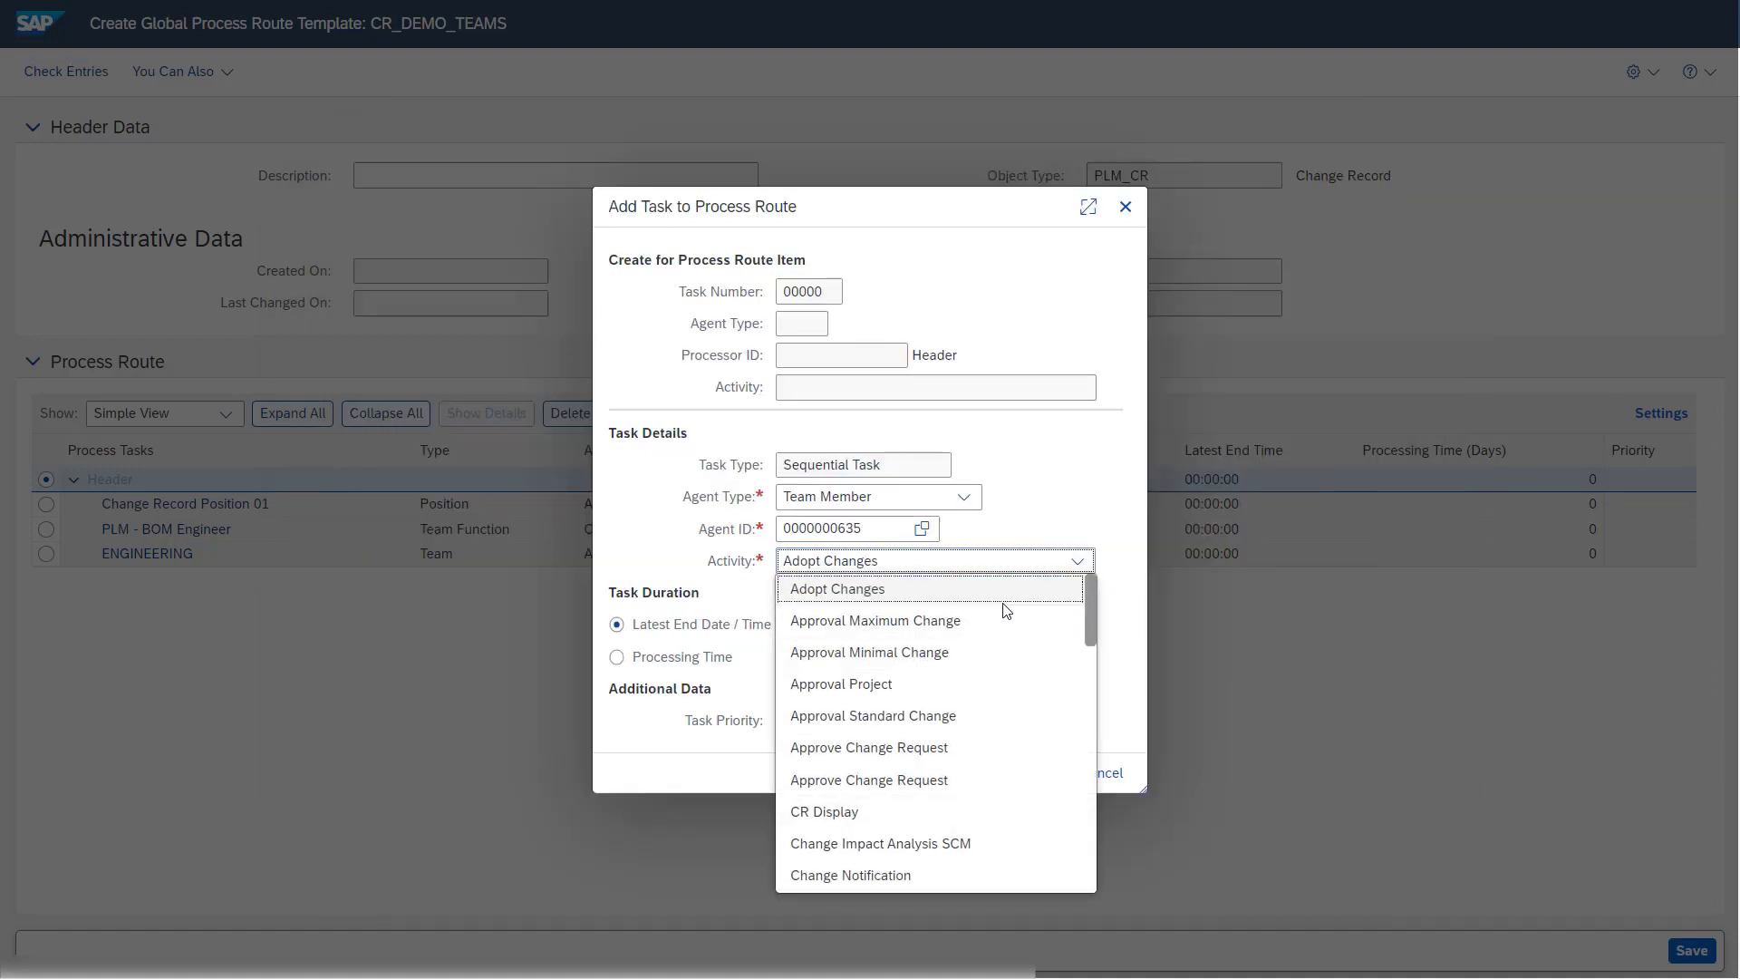
left_click(1045, 773)
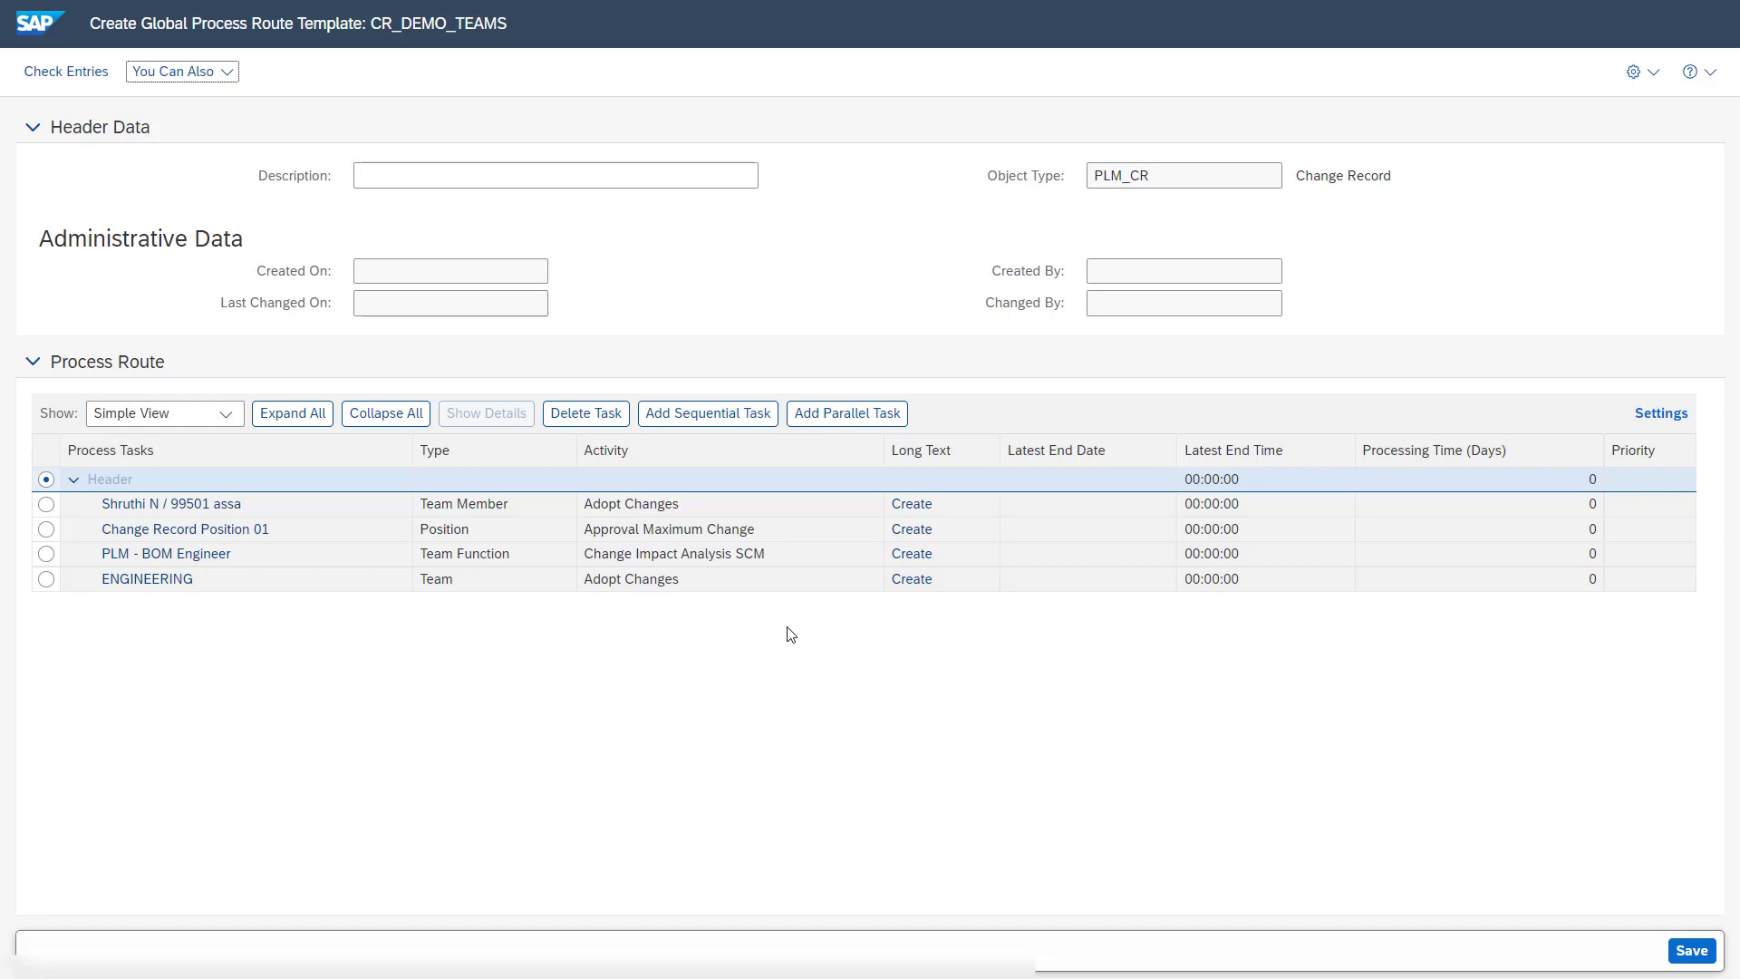
left_click(1691, 950)
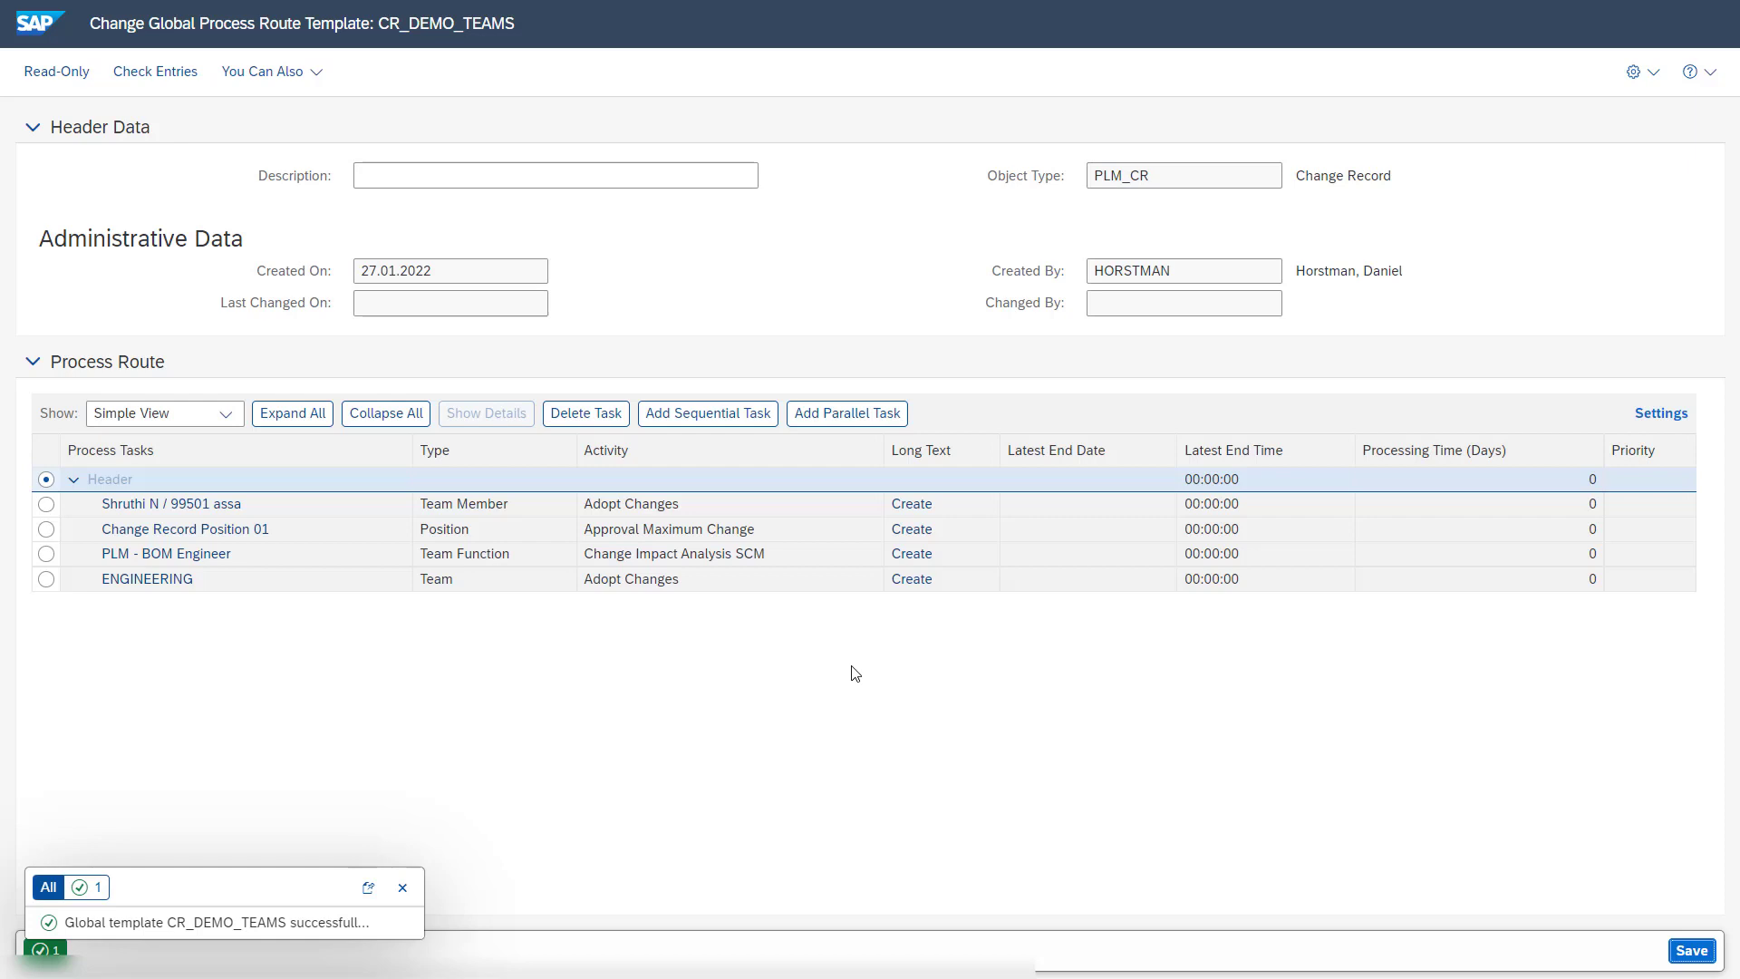
- Switch to the Teams & Responsibilities change record and load the CR_DEMO_TEAMS process route template, filtering templates by the creator's user name
left_click(573, 151)
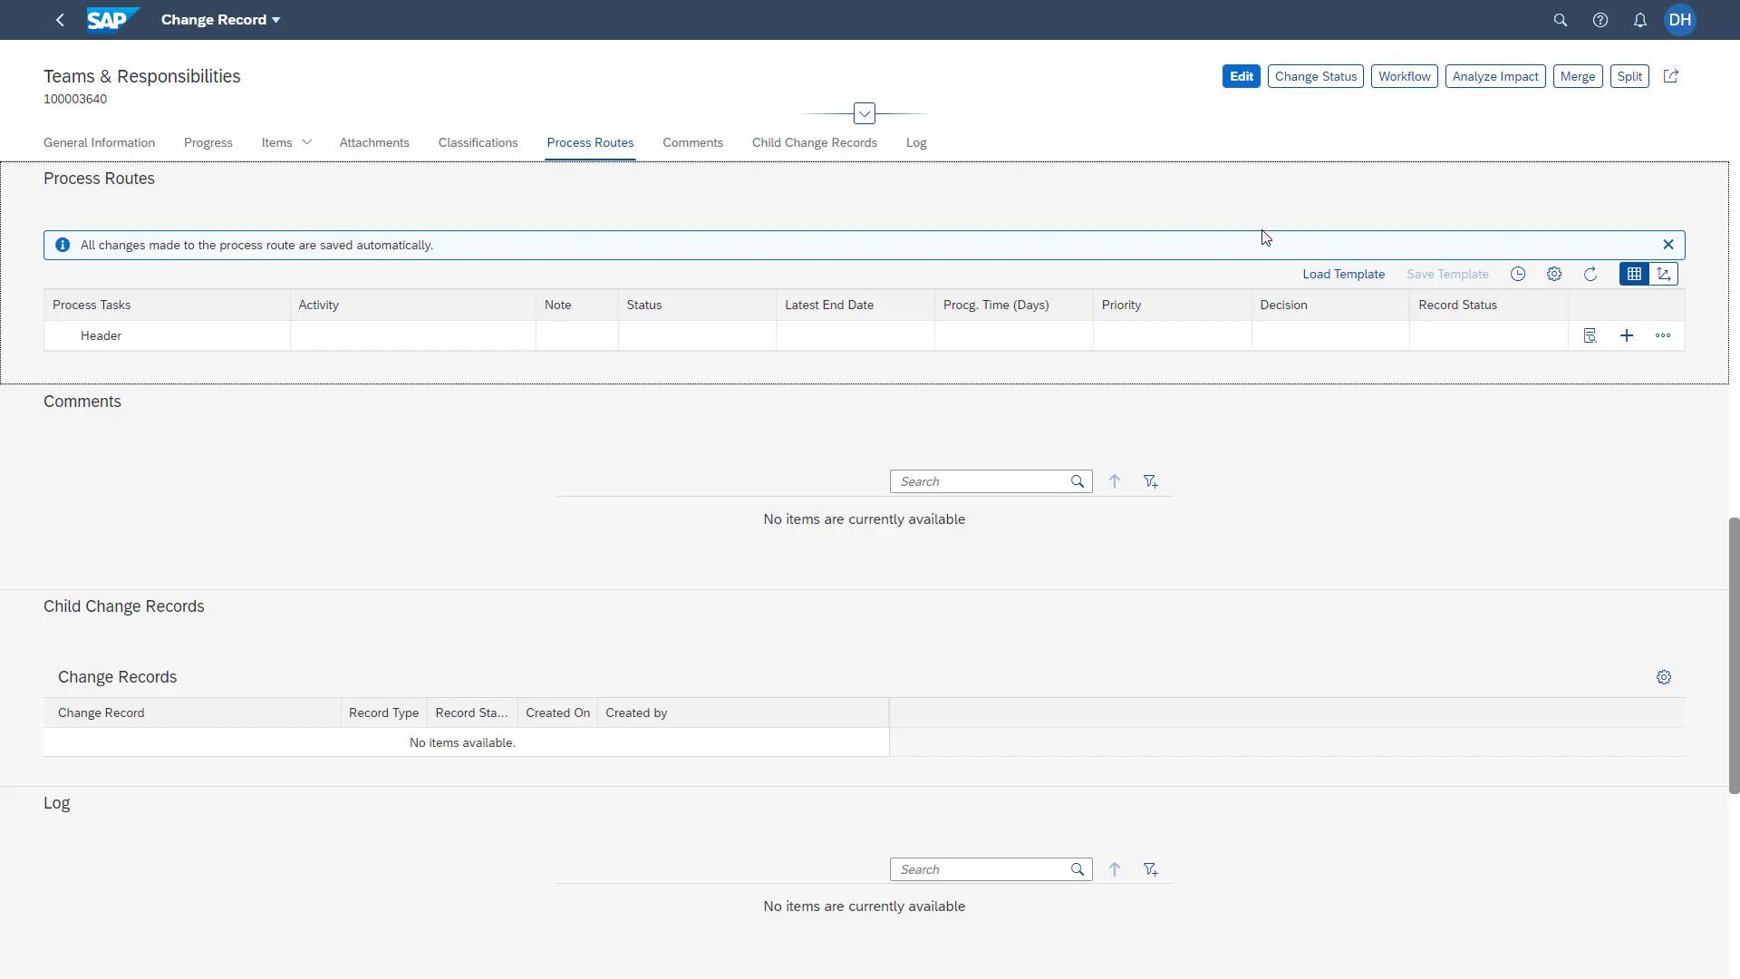
left_click(1314, 283)
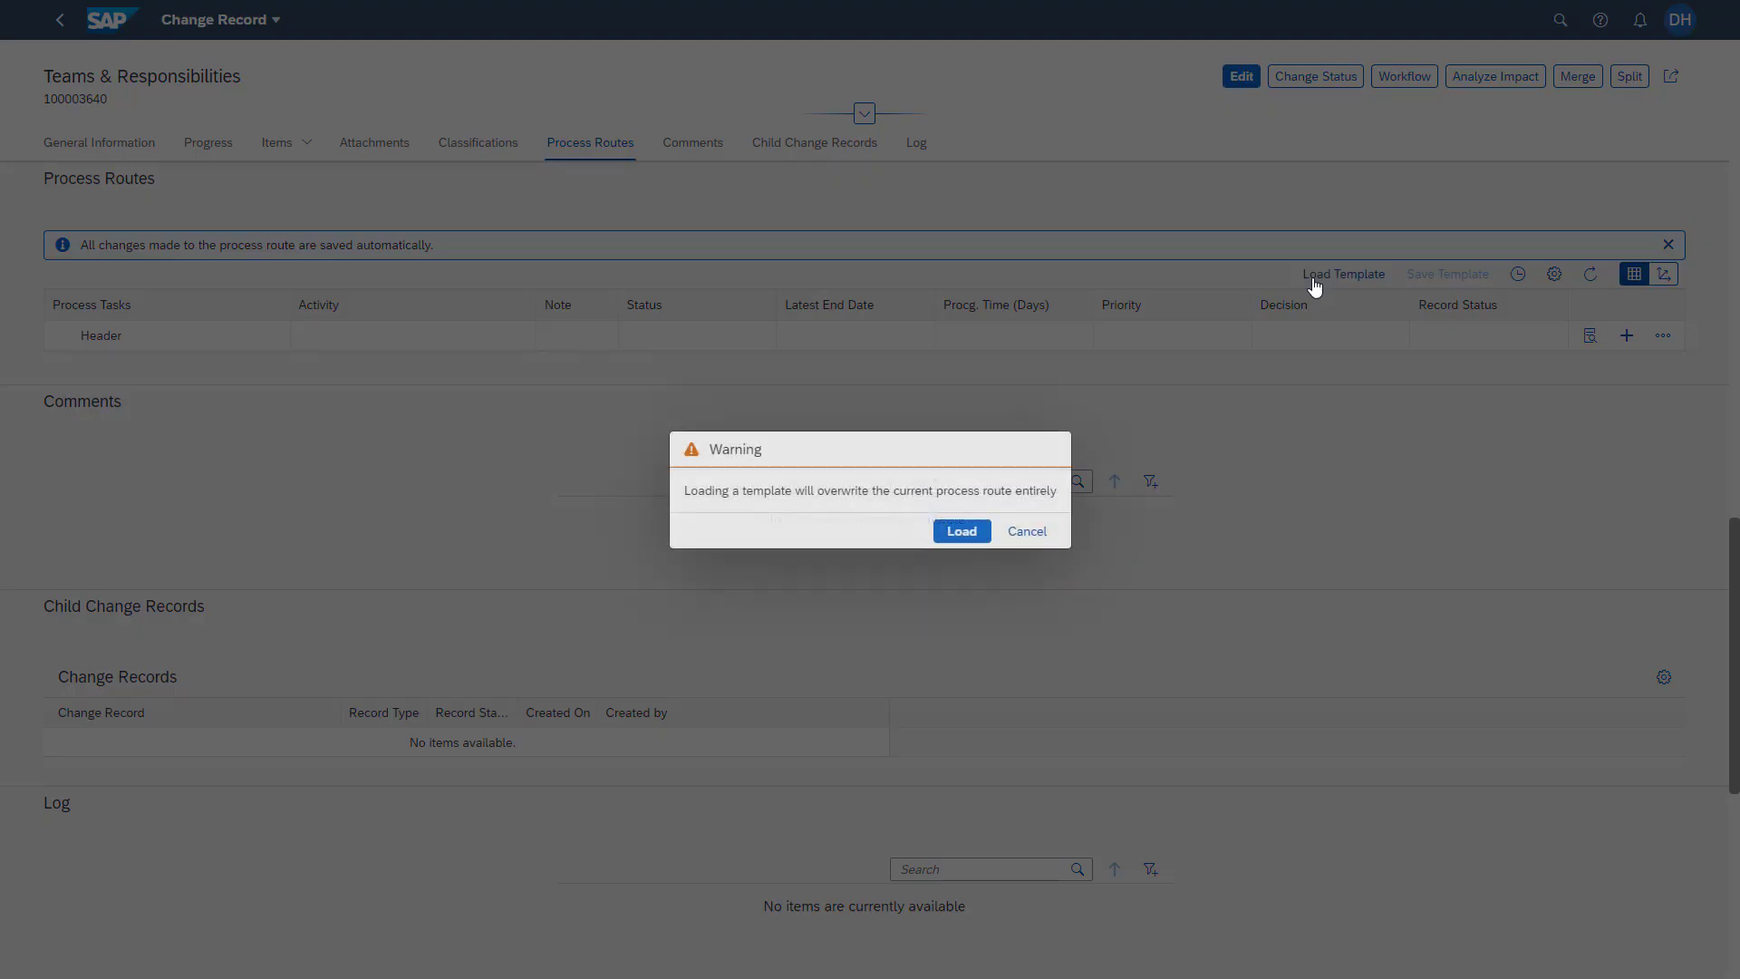
left_click(943, 537)
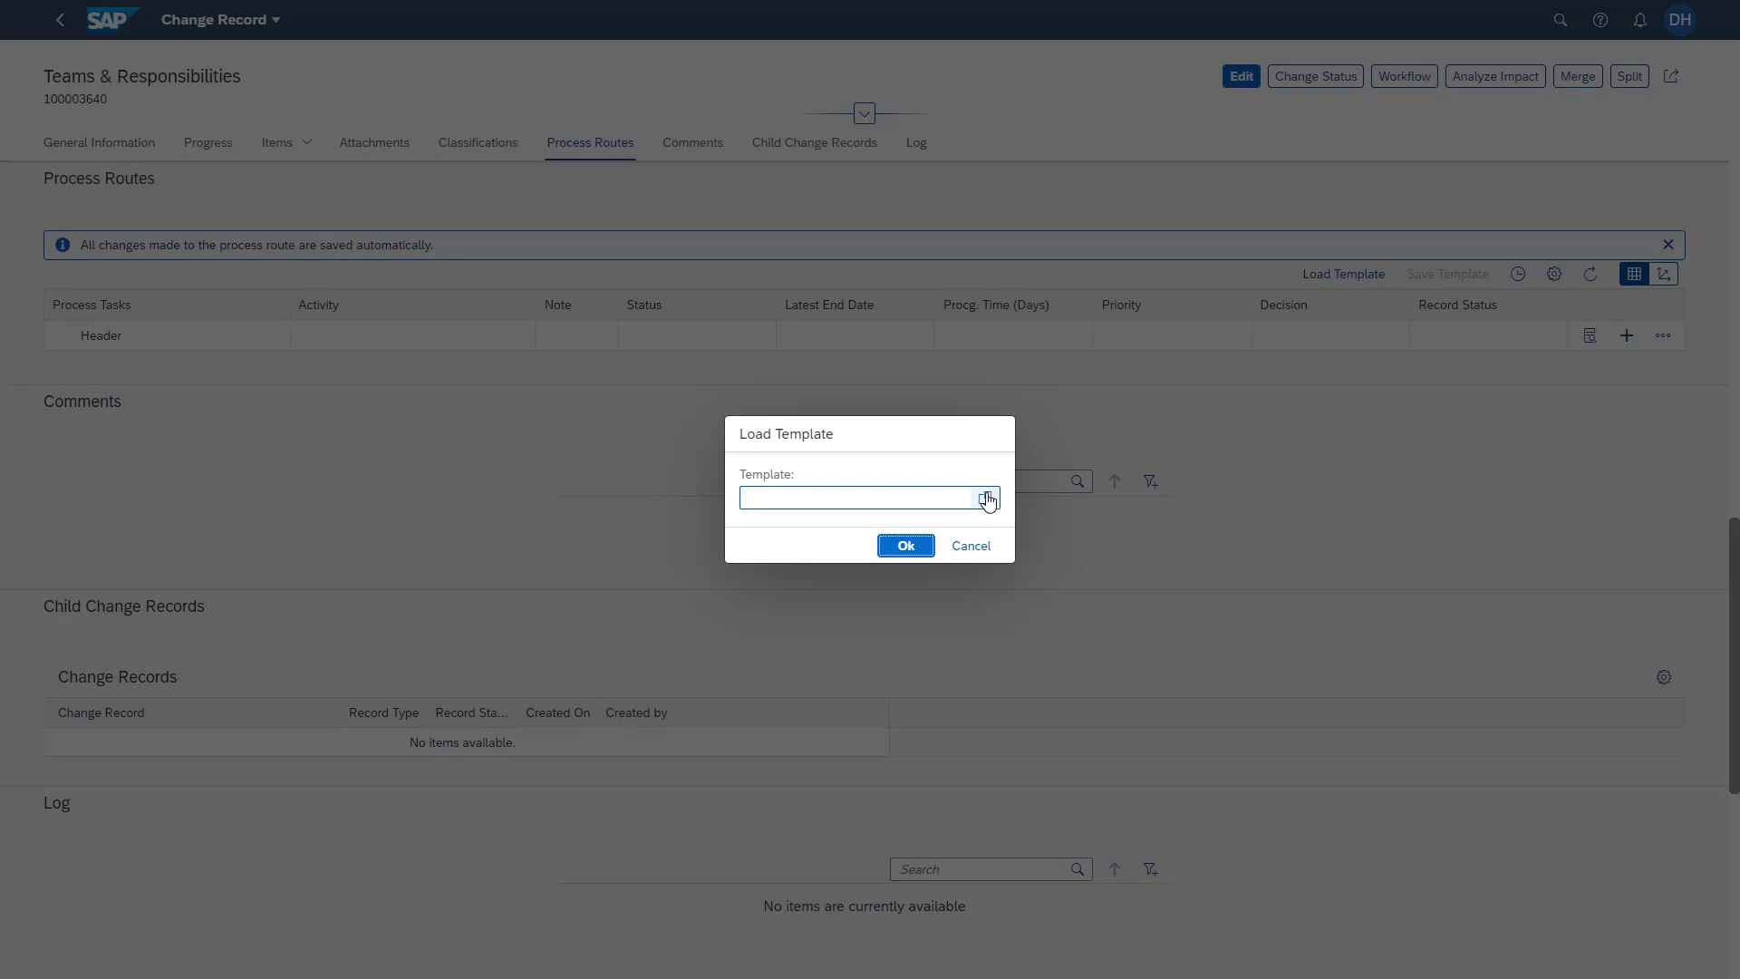
left_click(987, 500)
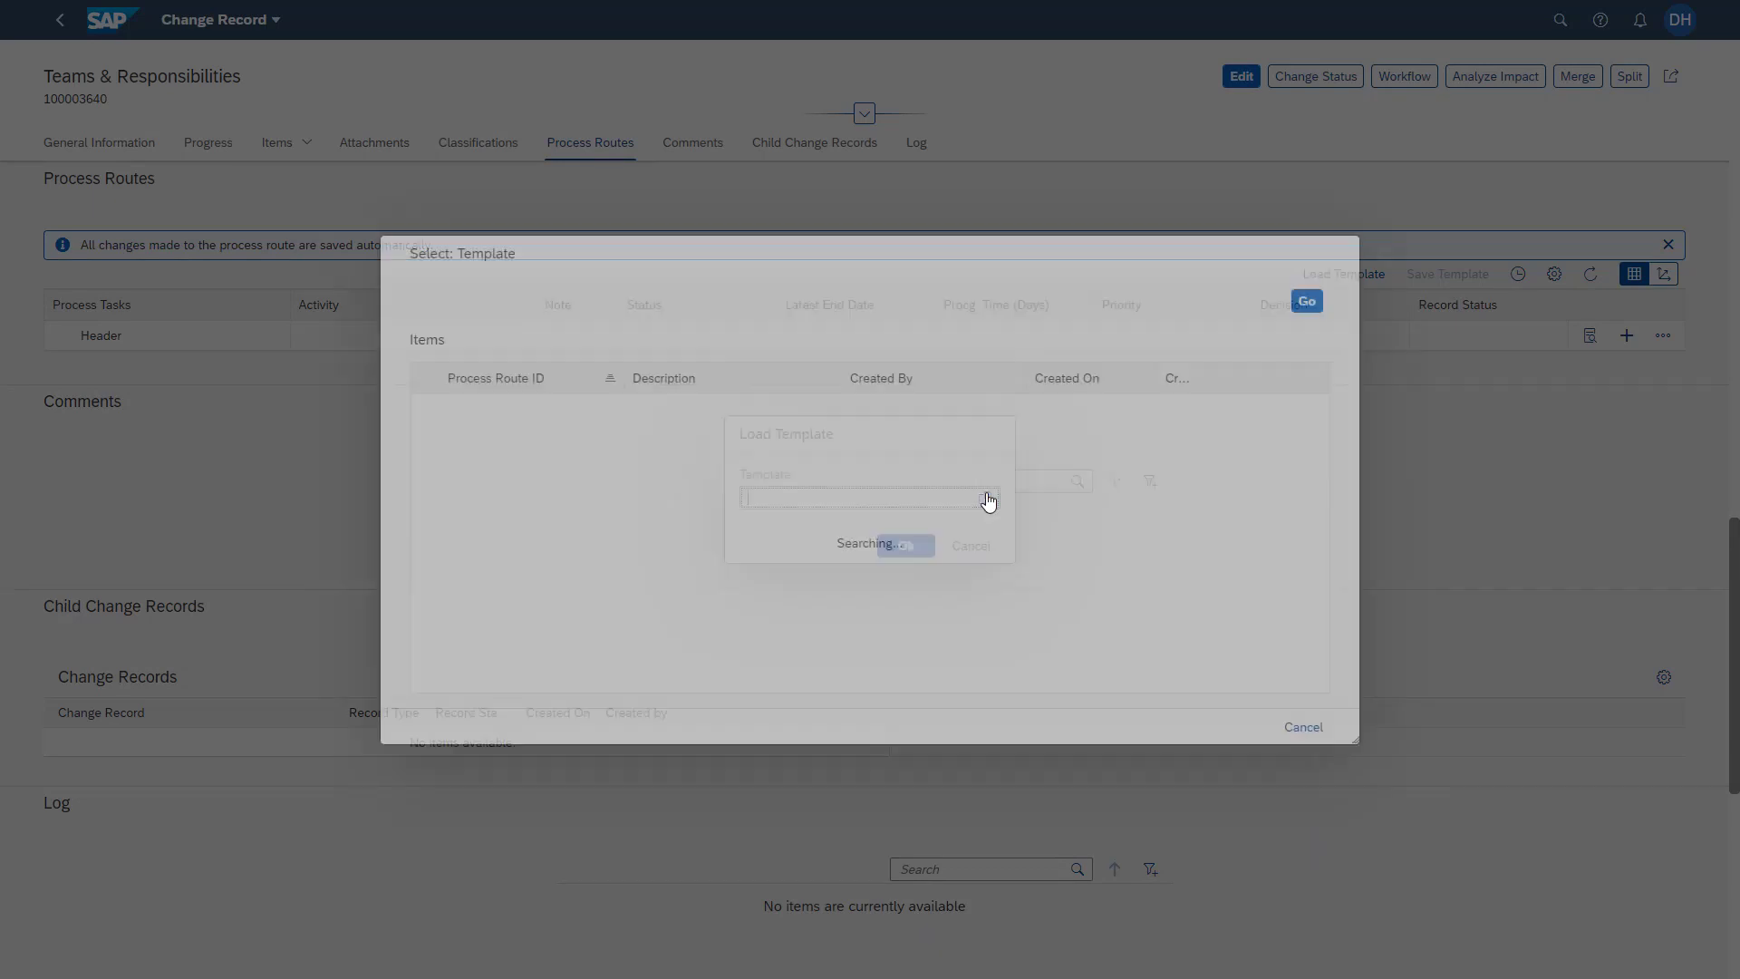
left_click(955, 361)
type("HORSTMAN")
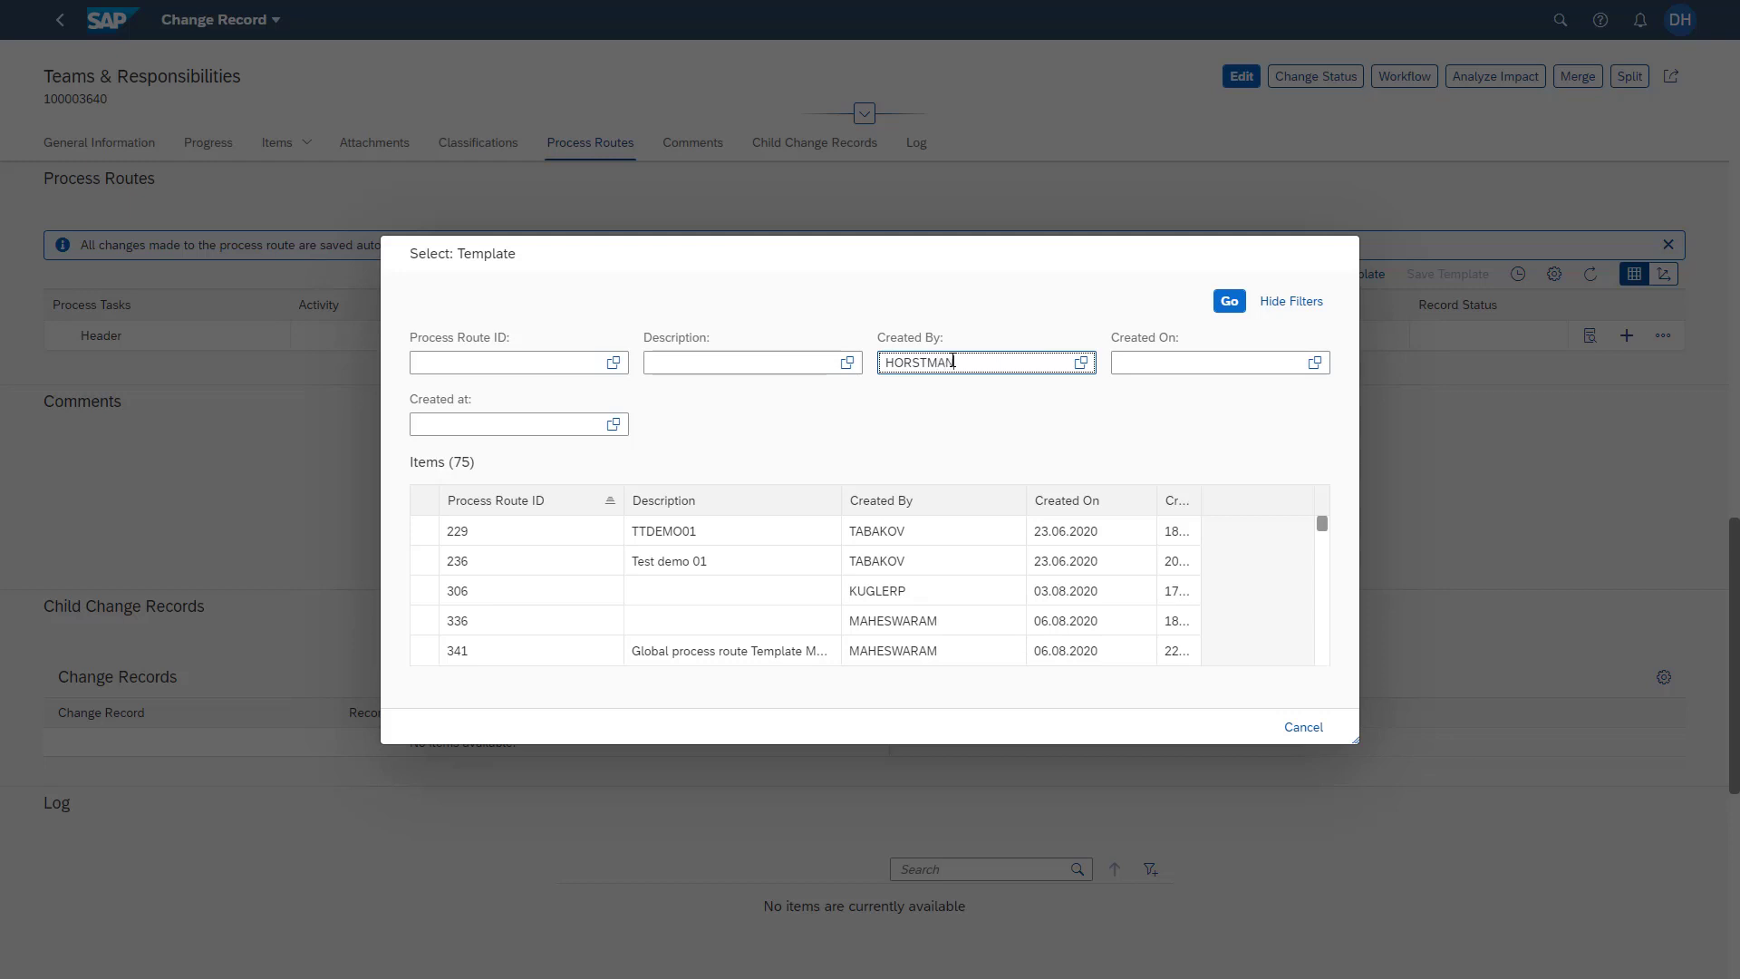
key("Return")
left_click(424, 621)
left_click(921, 553)
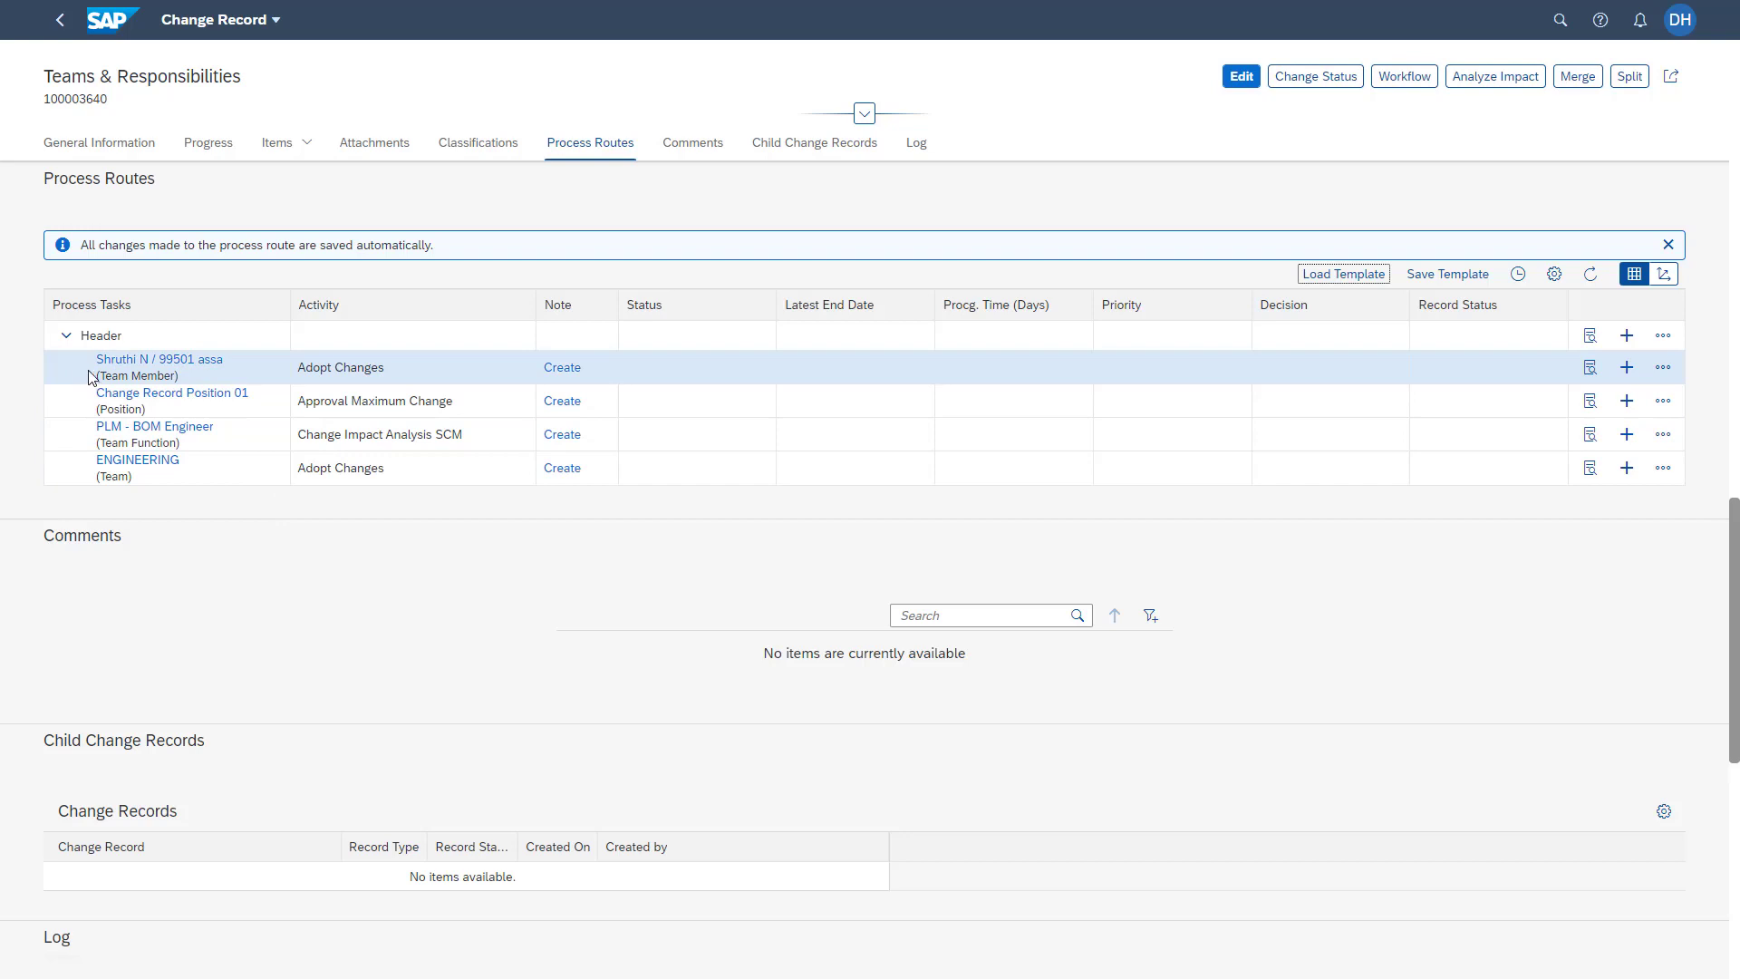
- View the available agents of the team member, Change Record Position 01, PLM - BOM Engineer and ENGINEERING tasks
left_click(124, 363)
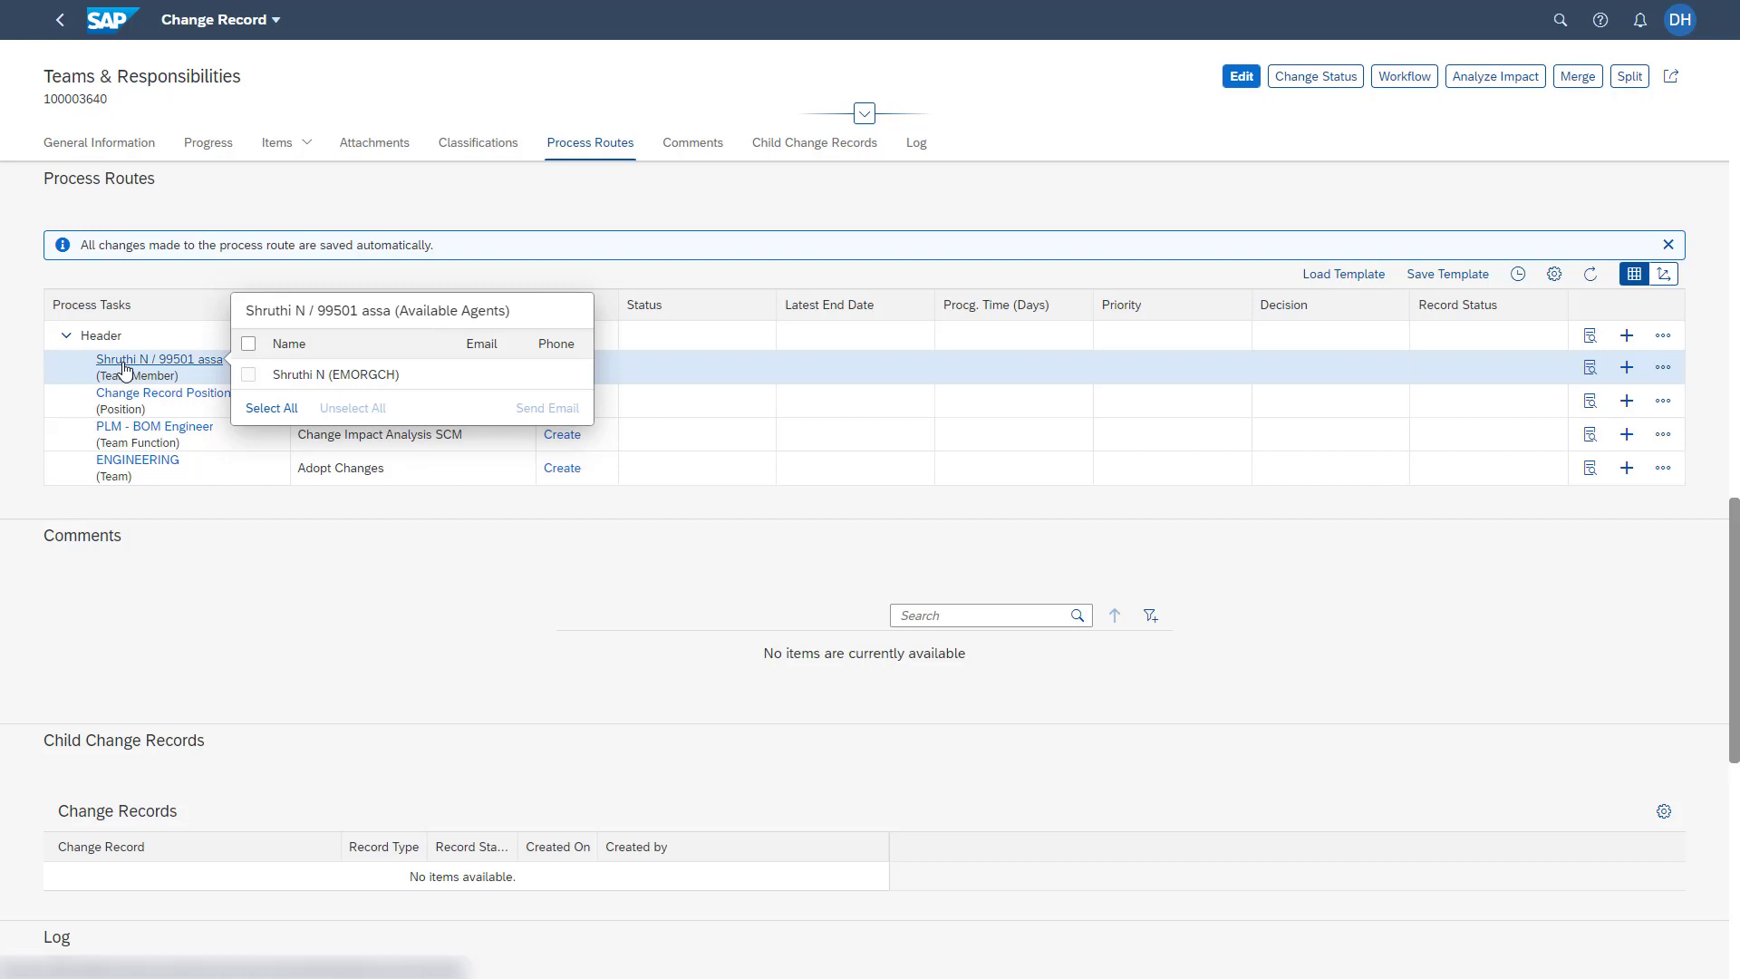
left_click(128, 395)
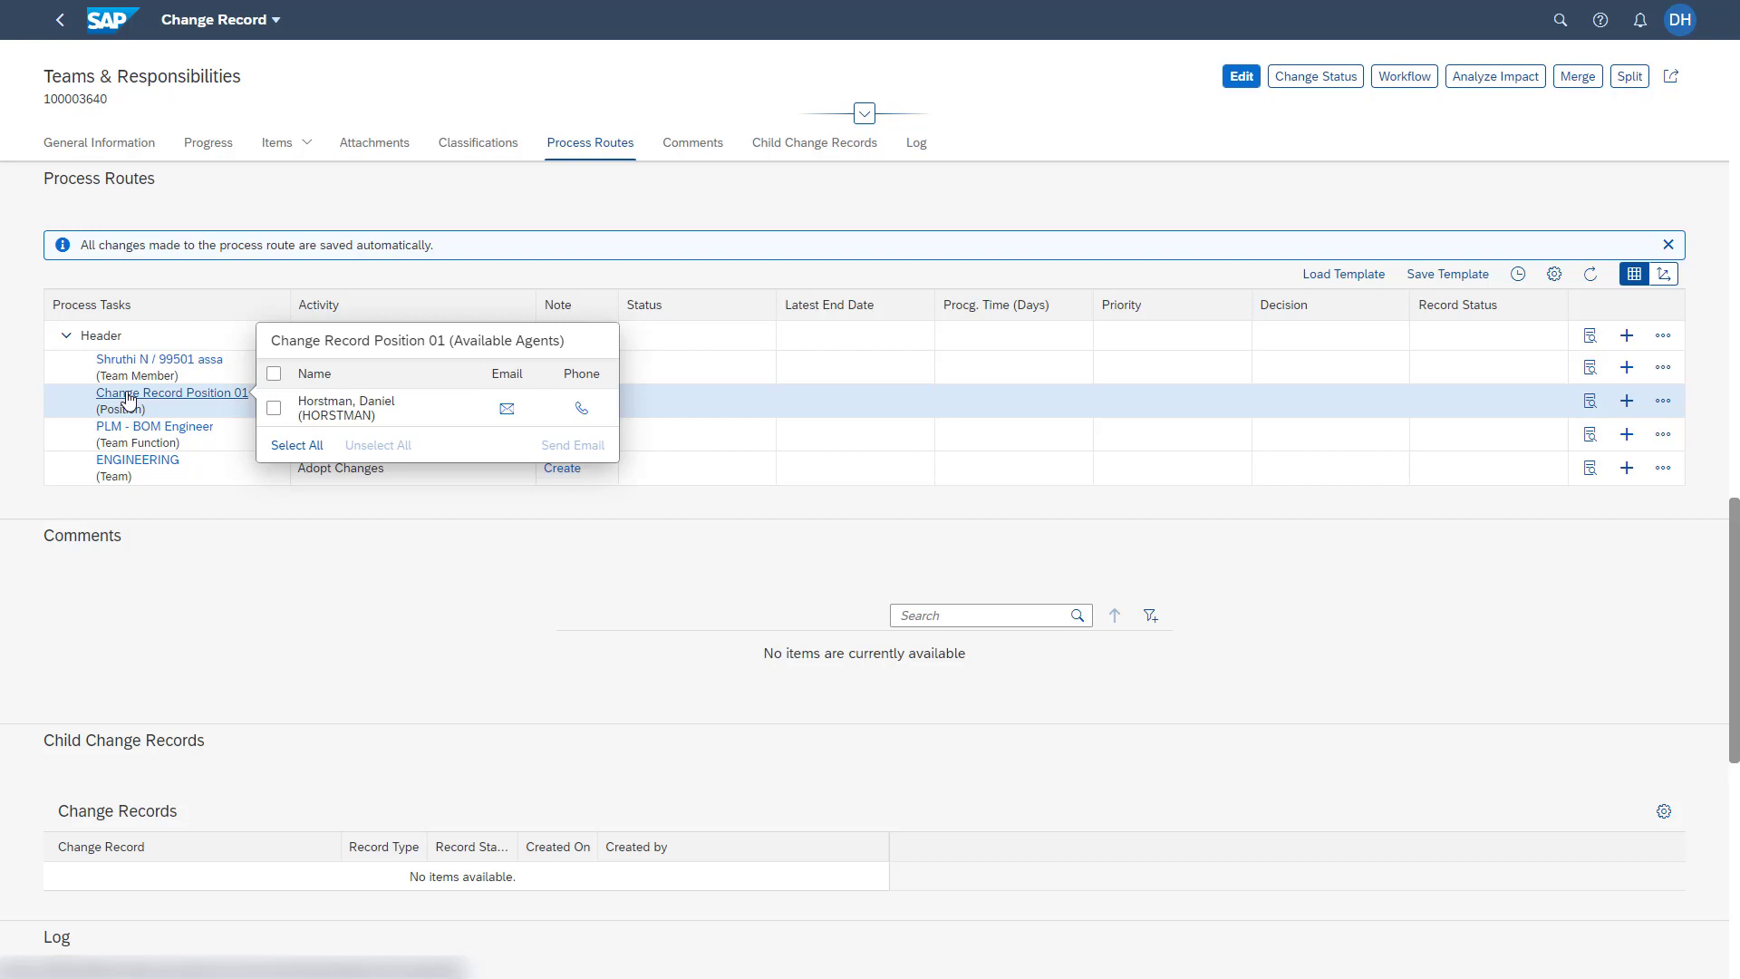
left_click(145, 430)
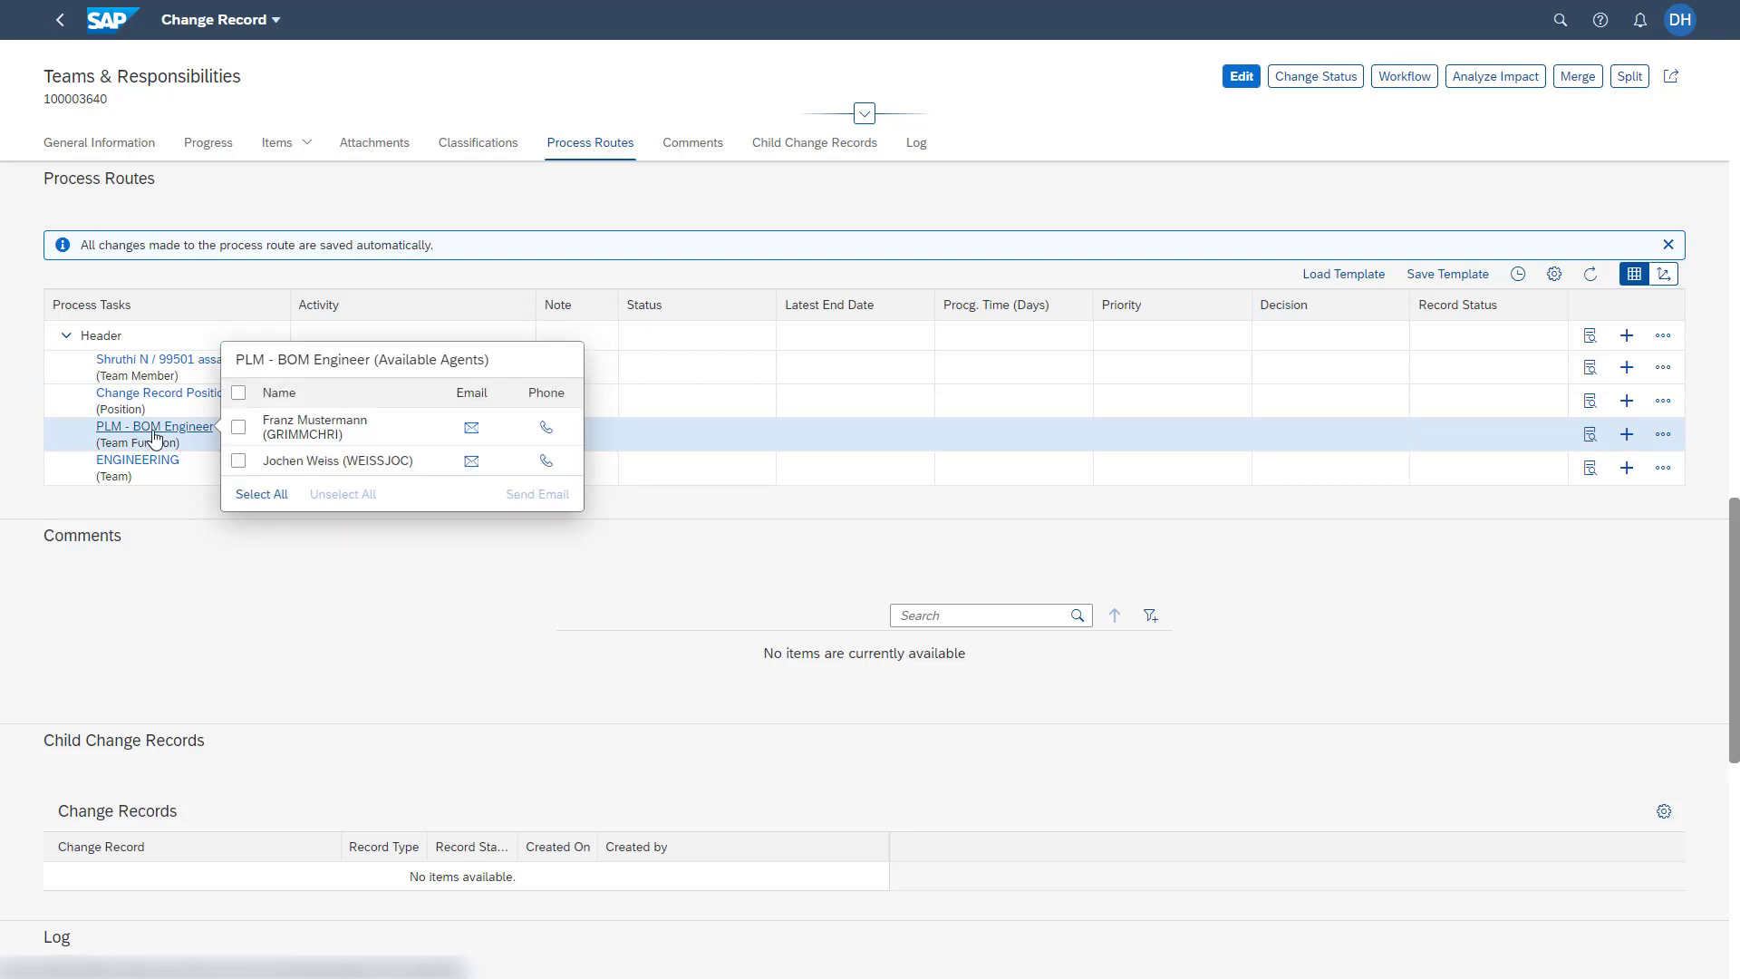
left_click(136, 462)
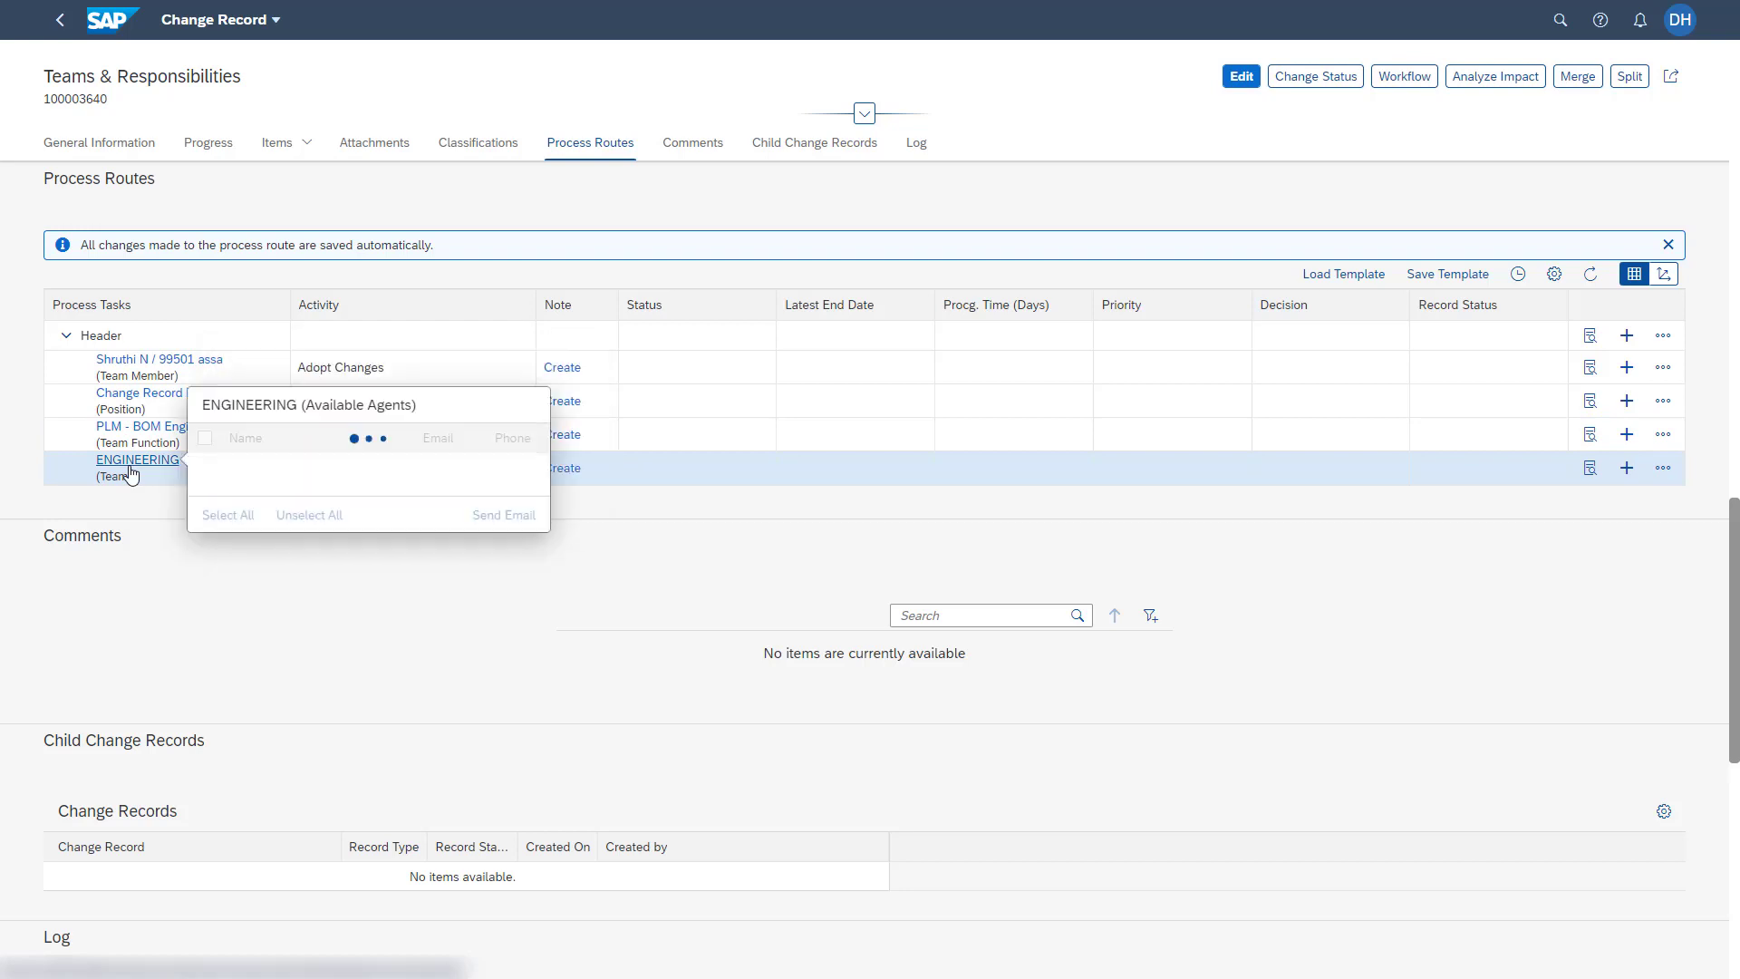